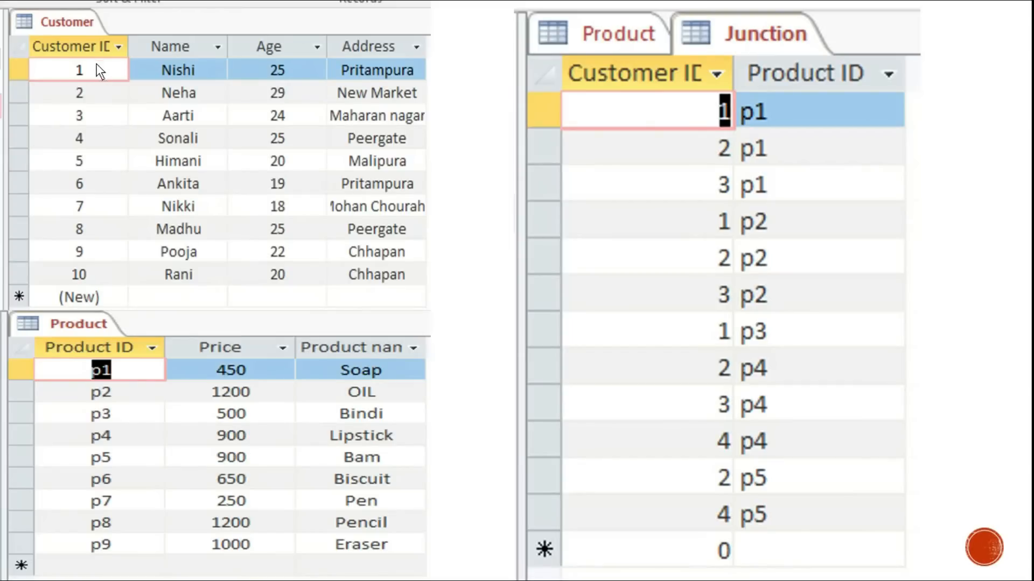
pyautogui.moveTo(114, 366); pyautogui.dragTo(78, 360)
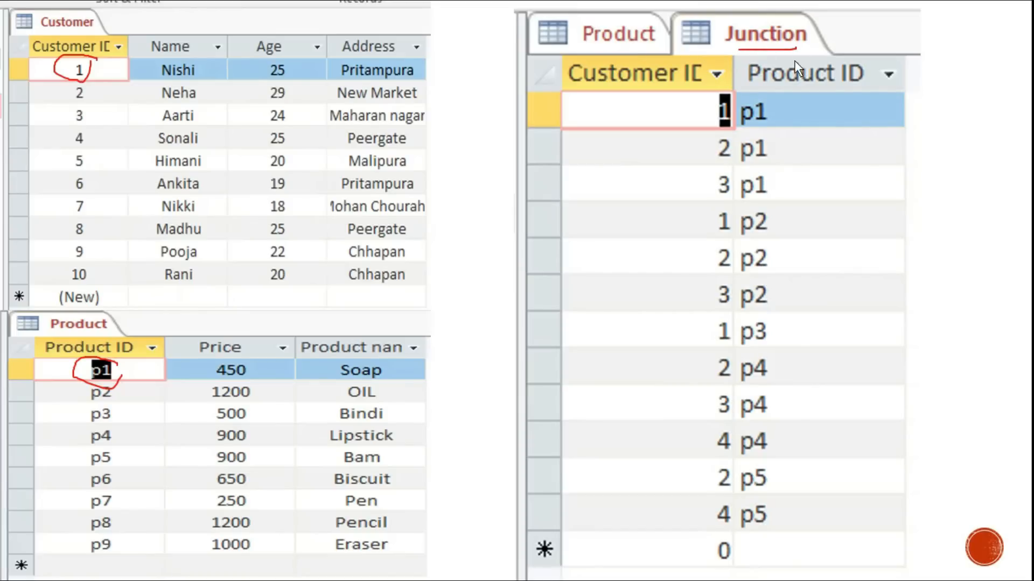
pyautogui.moveTo(614, 90); pyautogui.dragTo(679, 85)
pyautogui.moveTo(724, 128); pyautogui.dragTo(747, 104)
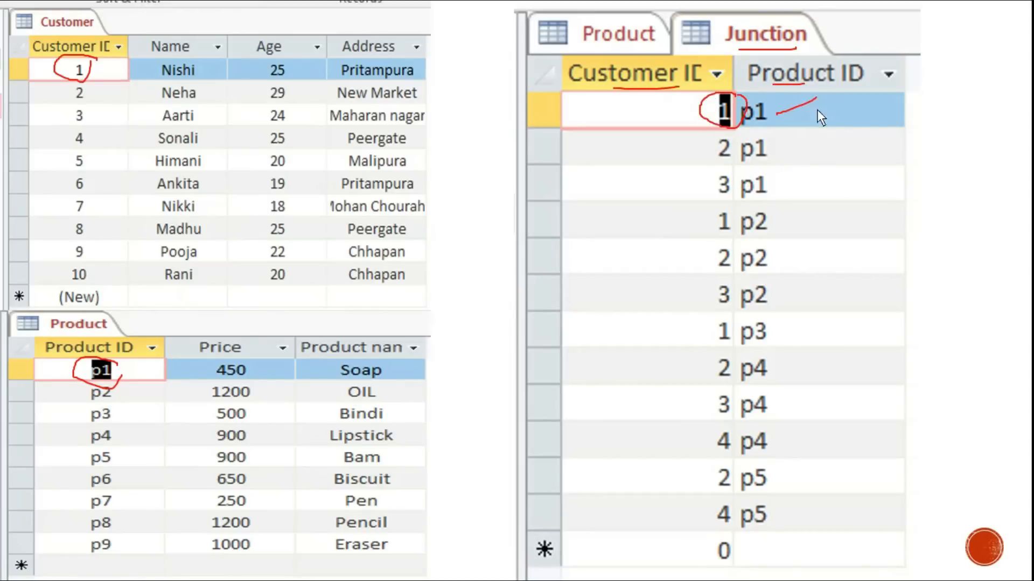
pyautogui.moveTo(725, 206); pyautogui.dragTo(706, 238)
pyautogui.moveTo(767, 209); pyautogui.dragTo(731, 240)
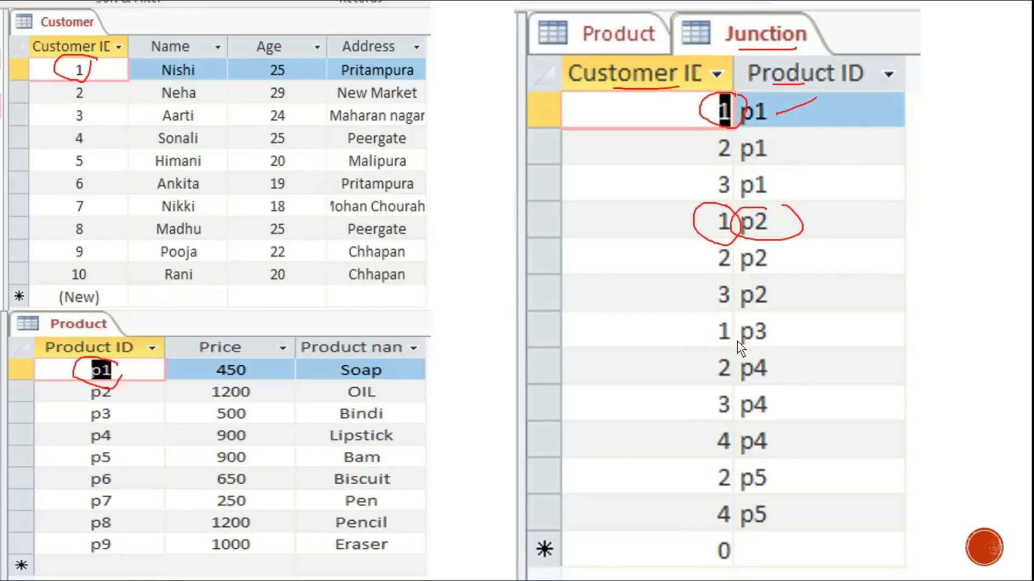
pyautogui.moveTo(742, 334); pyautogui.dragTo(781, 335)
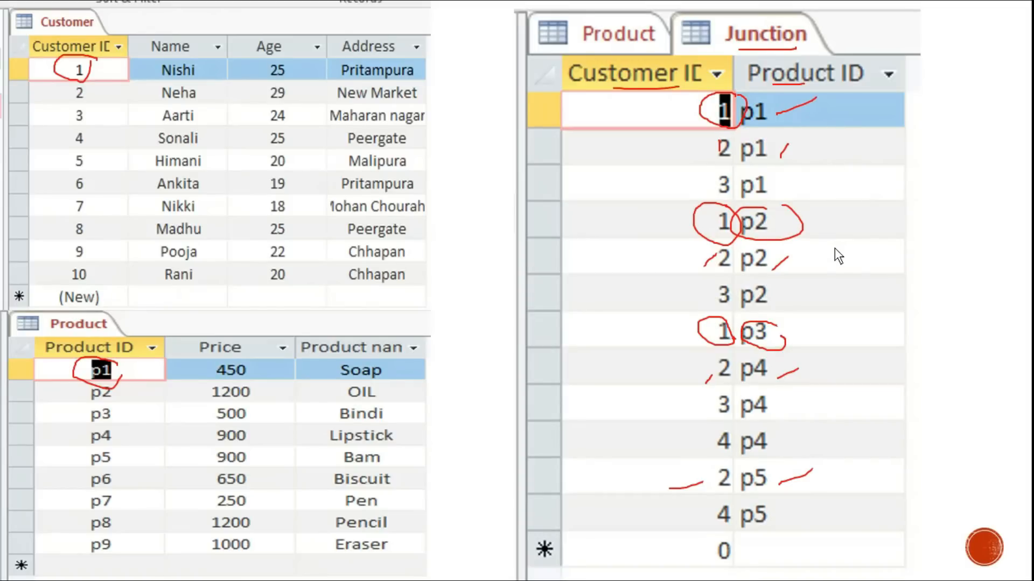
pyautogui.press('Right')
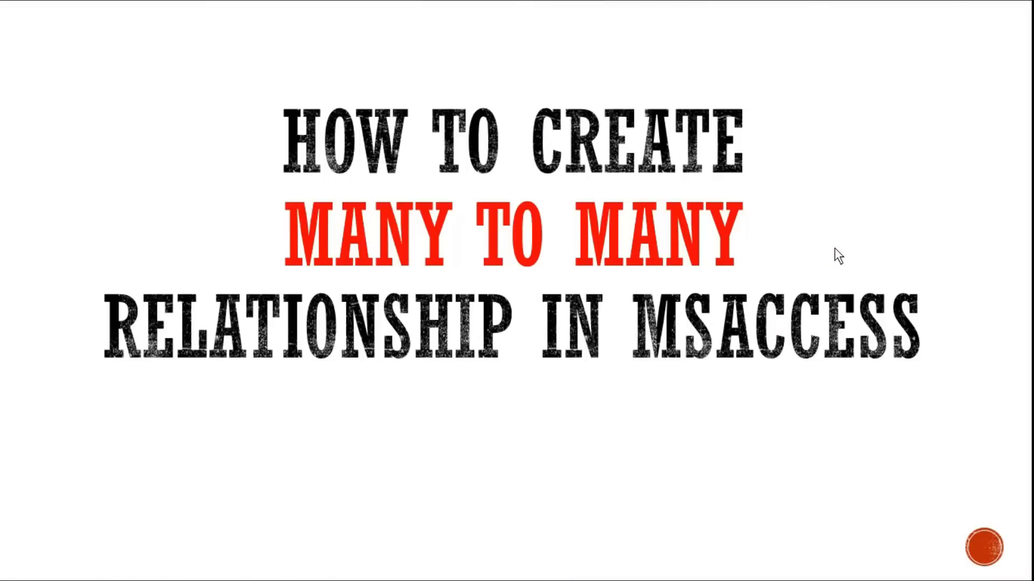
# Step: Switch to the Desktop folder and open the Customer Database2 database in Access
pyautogui.hotkey('alt', 'Tab')
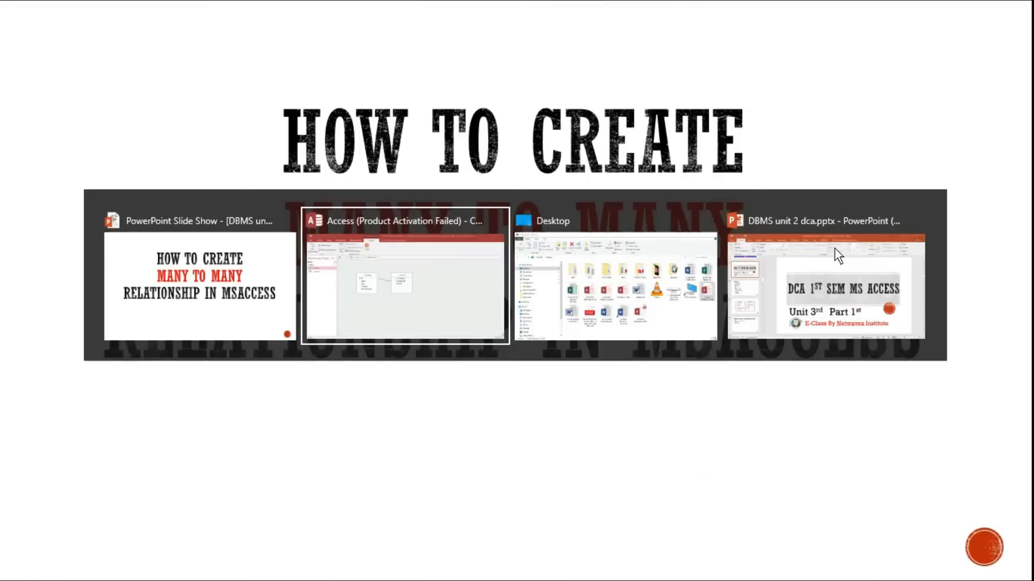
pyautogui.press('Tab')
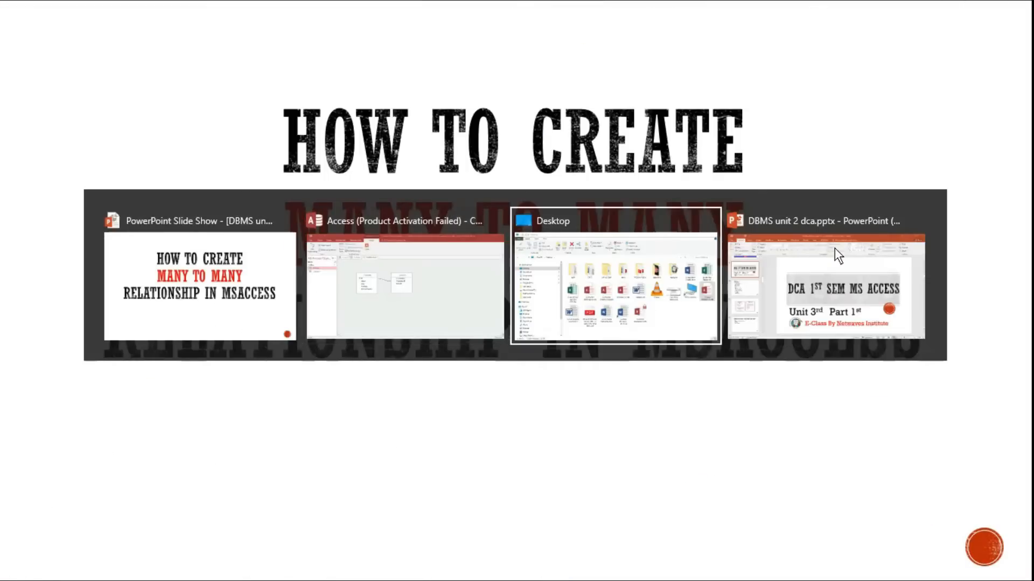
pyautogui.doubleClick(490, 309)
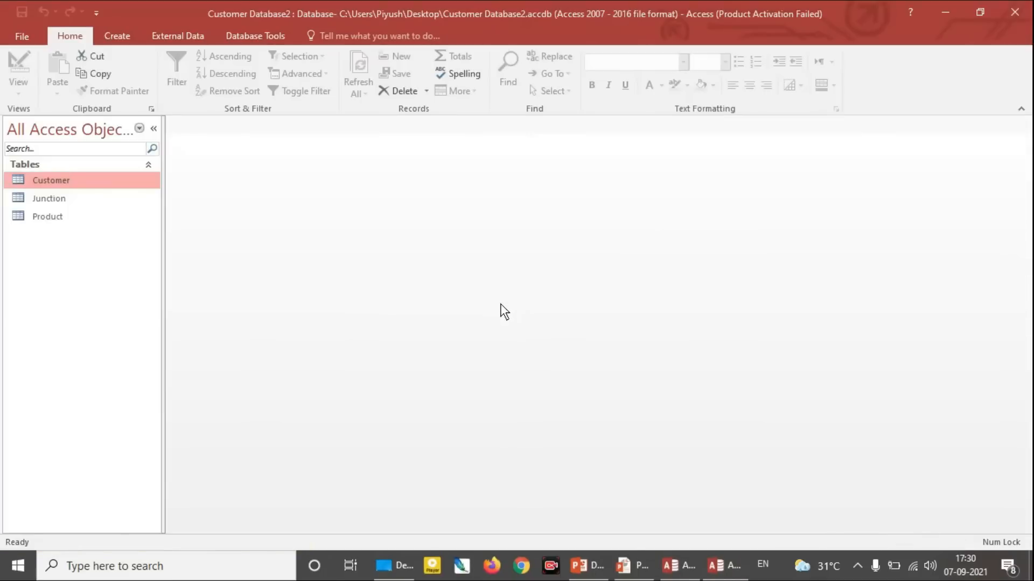
# Step: Open the Customer, Product and Junction tables in Datasheet view, dismissing the Office activation notice
pyautogui.doubleClick(97, 181)
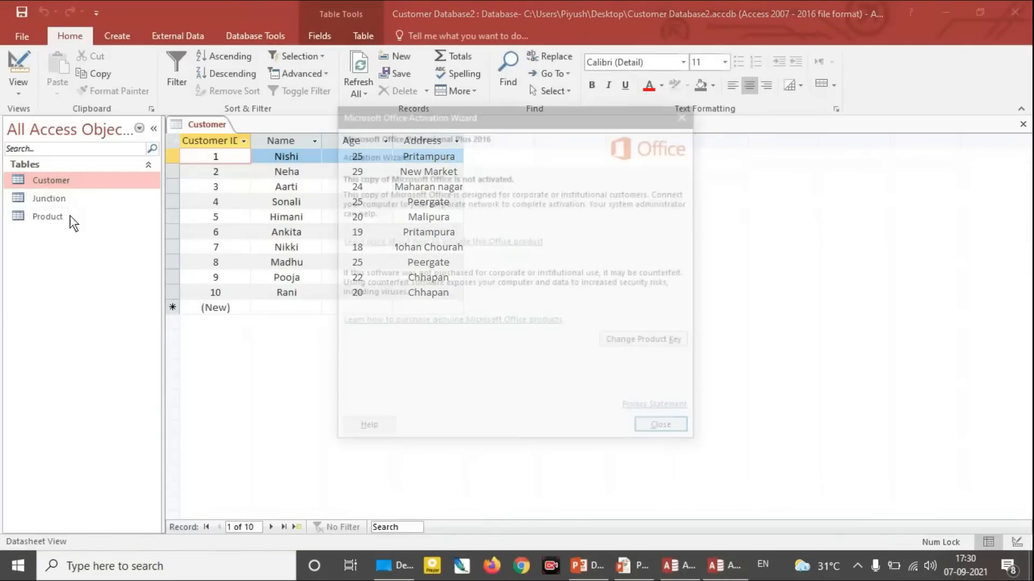
pyautogui.click(666, 431)
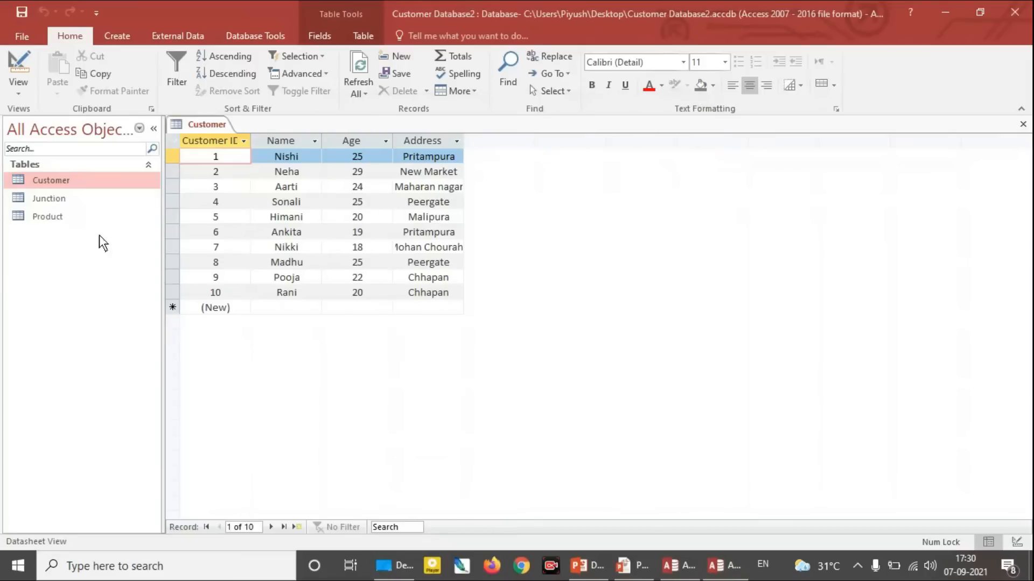
pyautogui.doubleClick(63, 217)
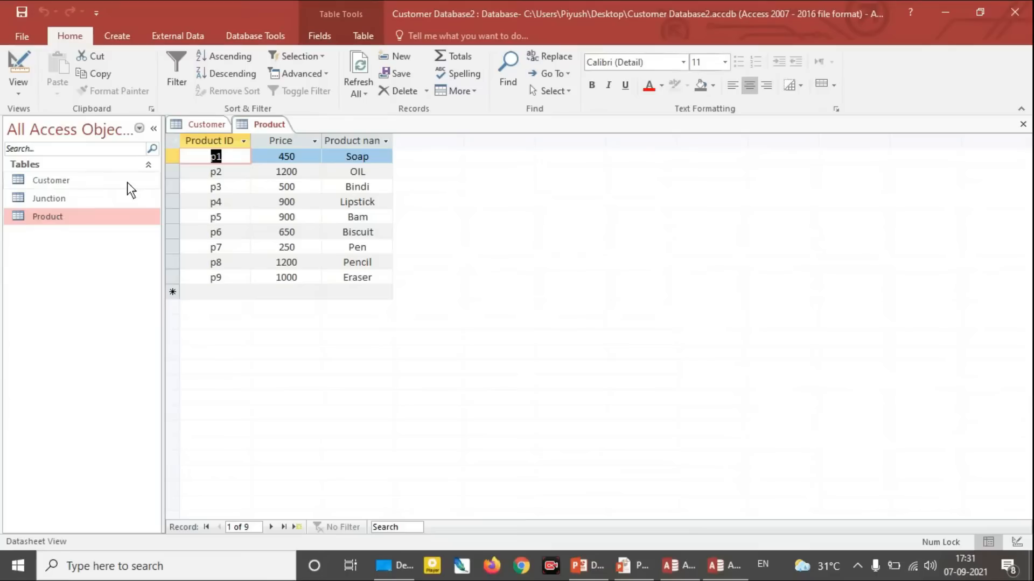
pyautogui.doubleClick(80, 204)
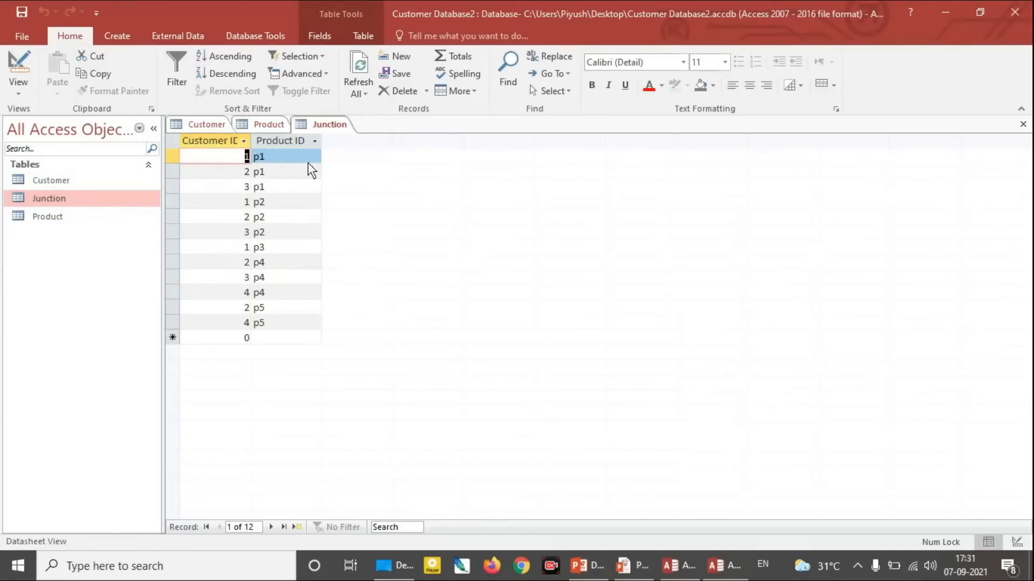
# Step: Open the Relationships window and lay out the Customer, Junction and Product tables side by side, with Junction in the middle
pyautogui.click(263, 38)
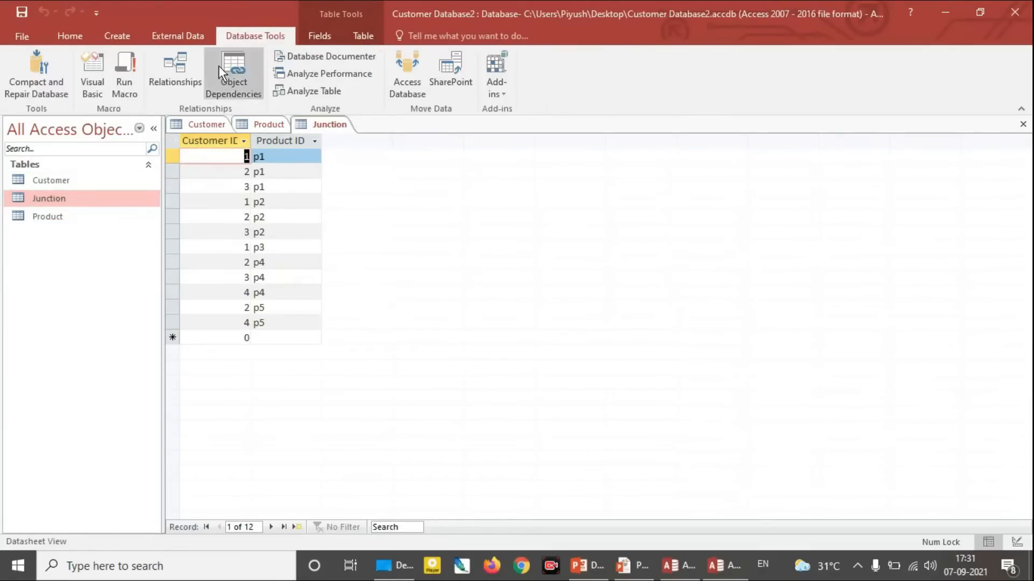
pyautogui.click(183, 66)
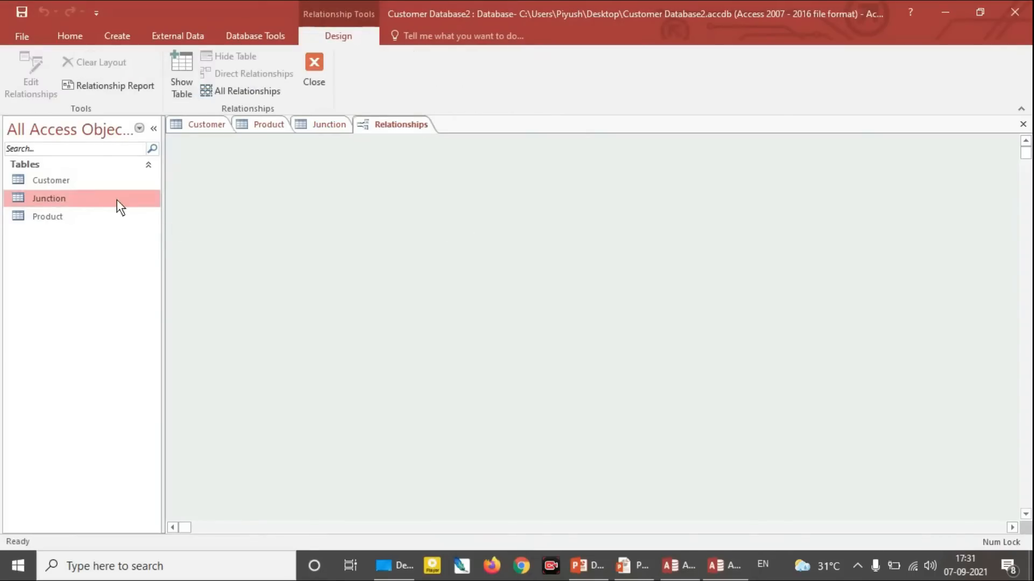
pyautogui.moveTo(86, 180); pyautogui.dragTo(228, 180)
pyautogui.moveTo(73, 218); pyautogui.dragTo(610, 183)
pyautogui.click(78, 198)
pyautogui.moveTo(78, 198); pyautogui.dragTo(435, 178)
pyautogui.moveTo(608, 183); pyautogui.dragTo(569, 190)
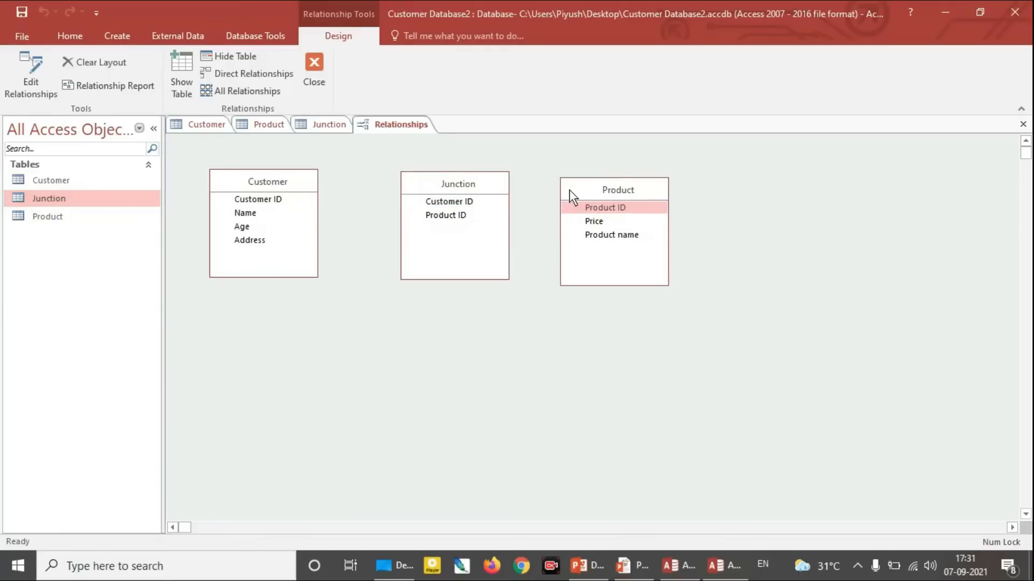
pyautogui.moveTo(482, 185); pyautogui.dragTo(470, 187)
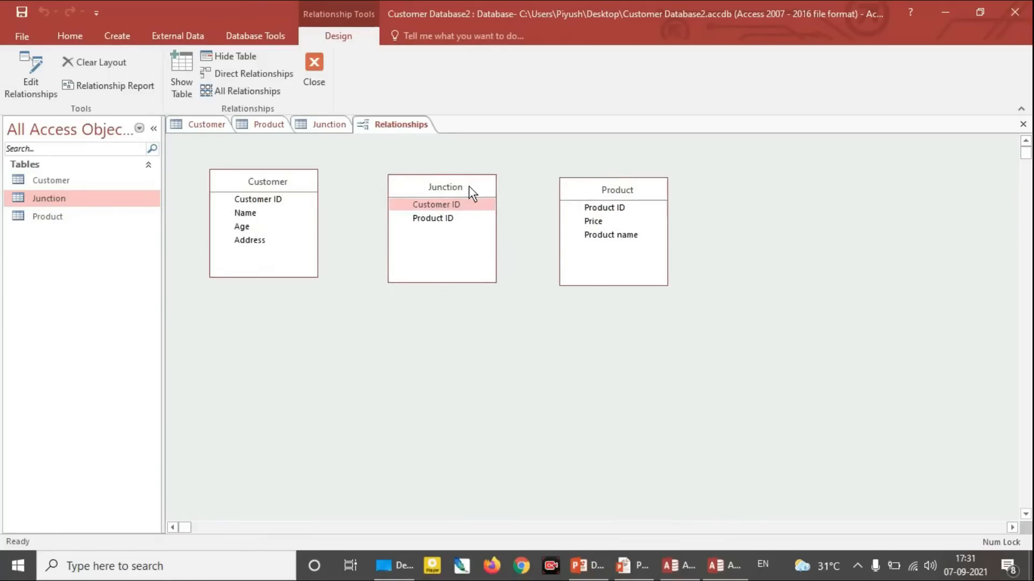
# Step: Create a relationship from Customer ID in the Customer table to Customer ID in the Junction table
pyautogui.click(272, 201)
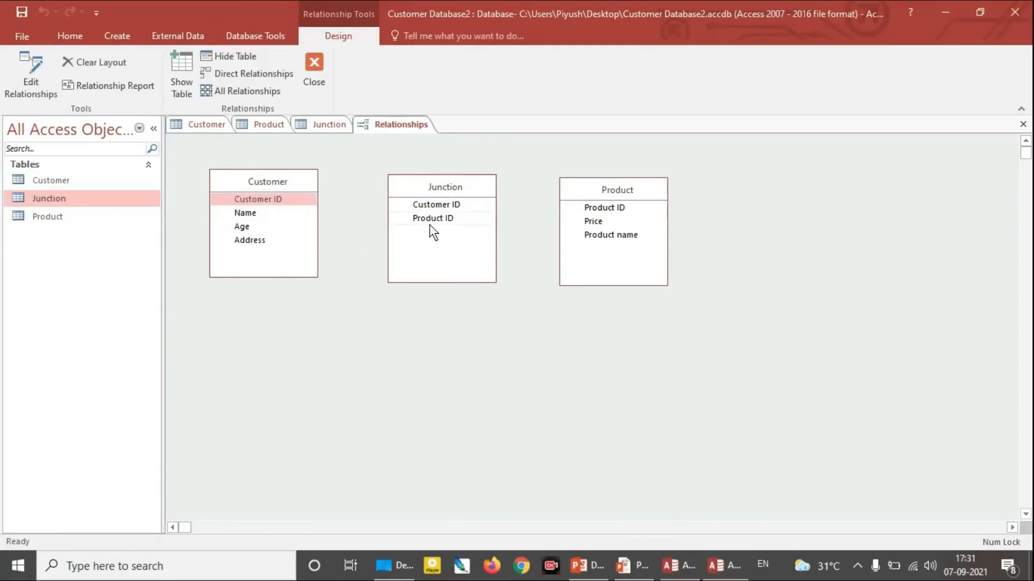
pyautogui.moveTo(418, 211); pyautogui.dragTo(420, 207)
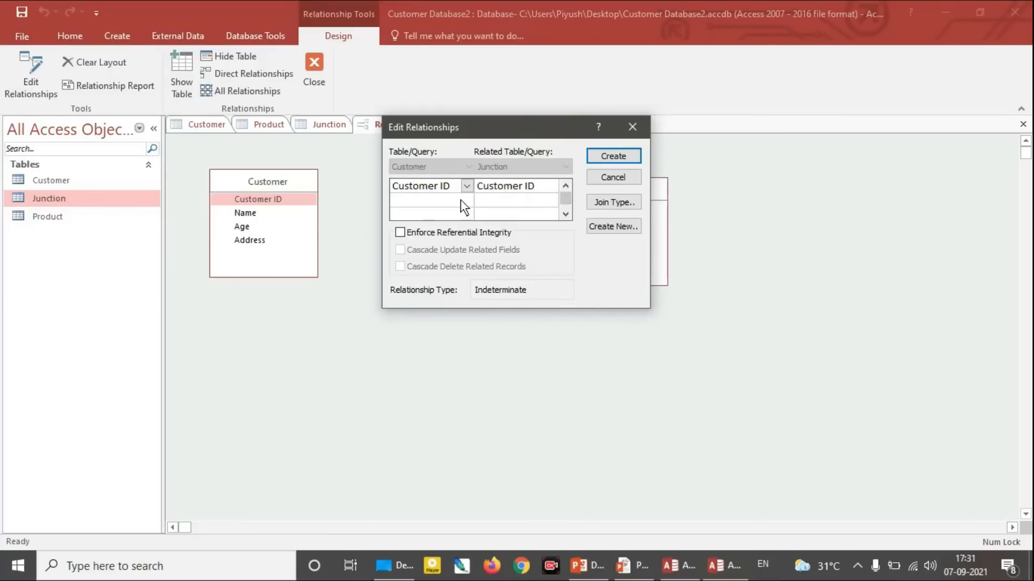
pyautogui.click(611, 157)
# Step: Create a relationship from Product ID in the Product table to Product ID in the Junction table
pyautogui.click(451, 226)
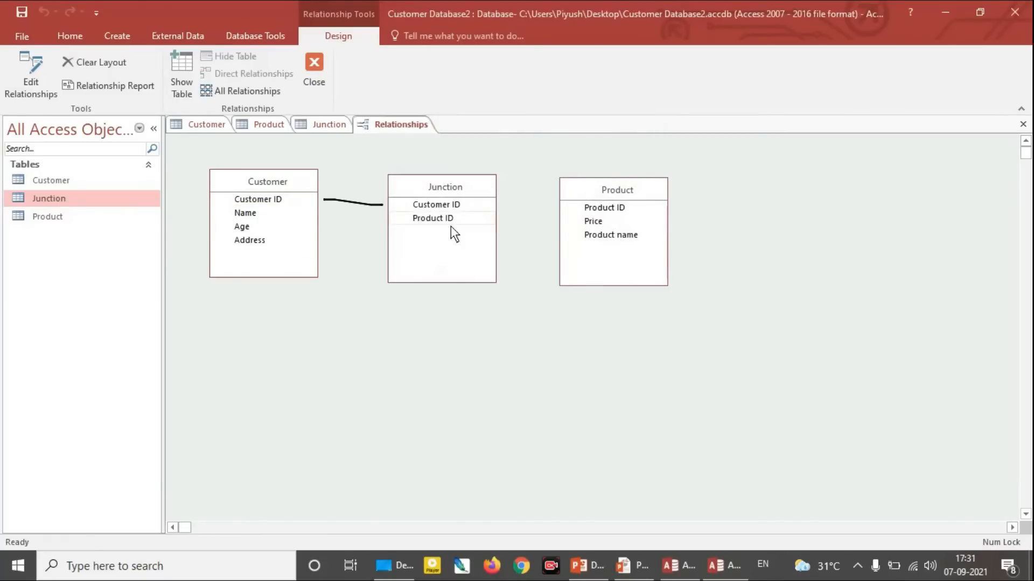
pyautogui.moveTo(612, 208); pyautogui.dragTo(444, 221)
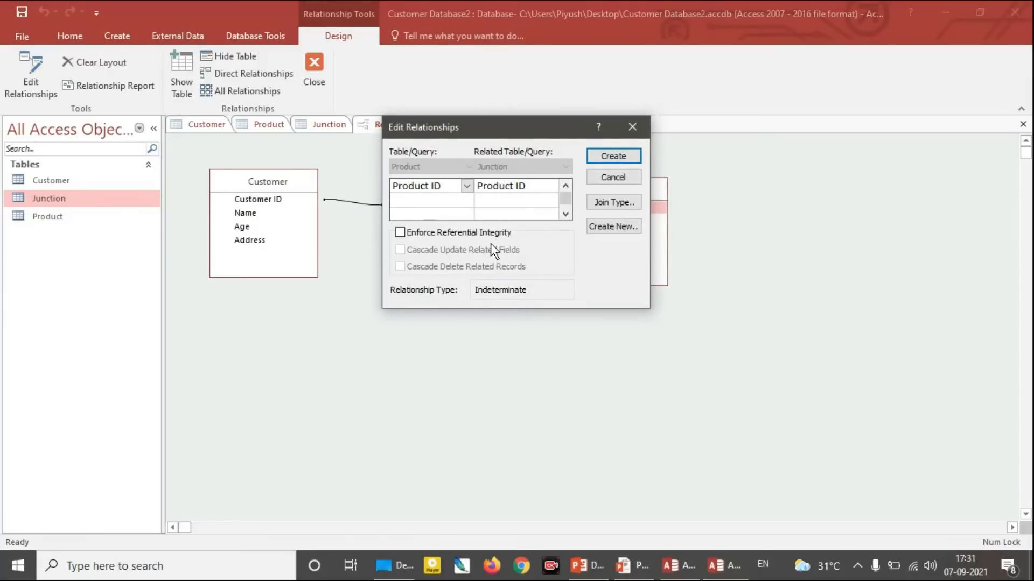
pyautogui.click(612, 156)
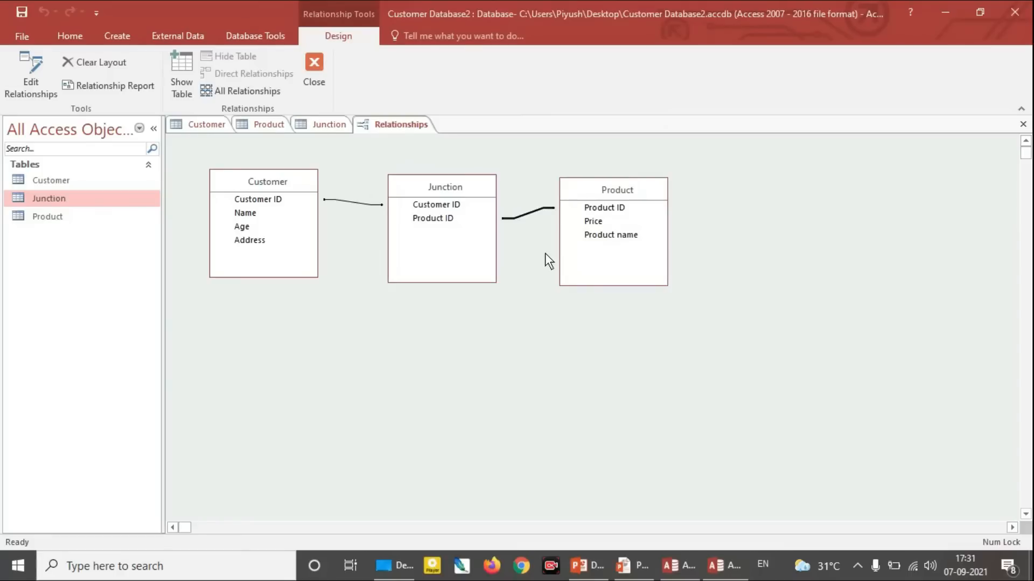
pyautogui.click(636, 560)
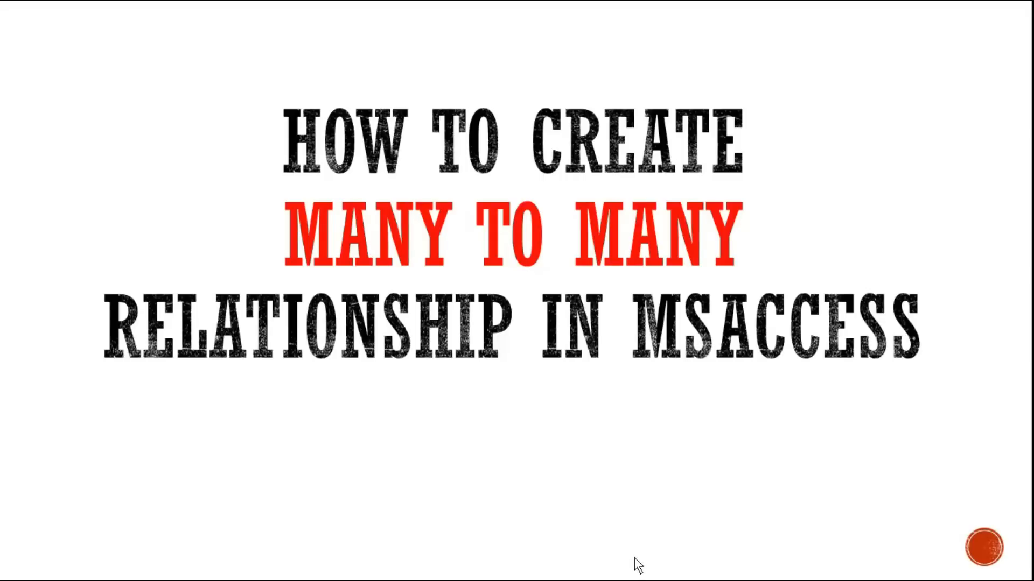
pyautogui.click(635, 557)
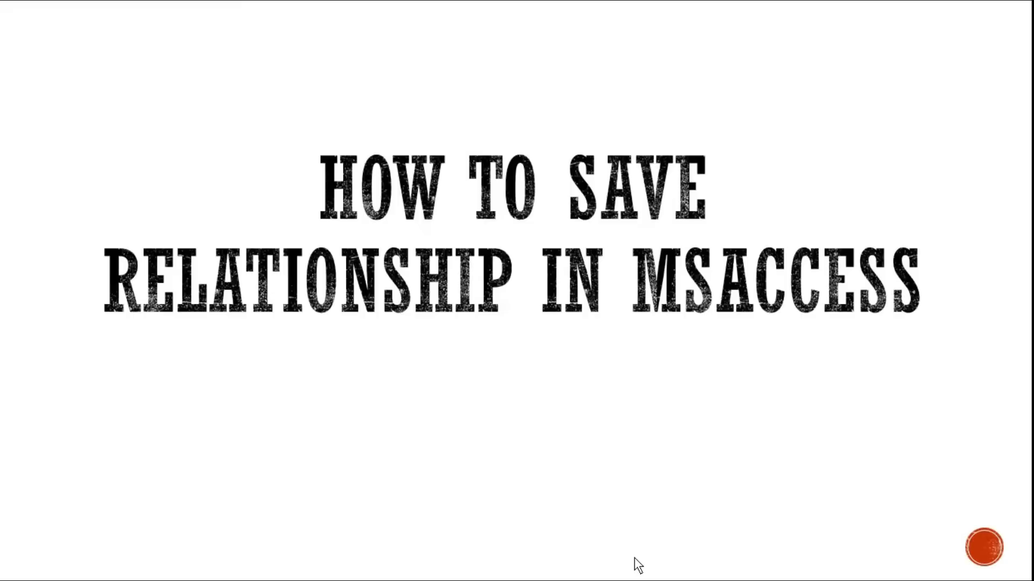
# Step: Switch back to Access and save the relationships layout
pyautogui.hotkey('alt', 'Tab')
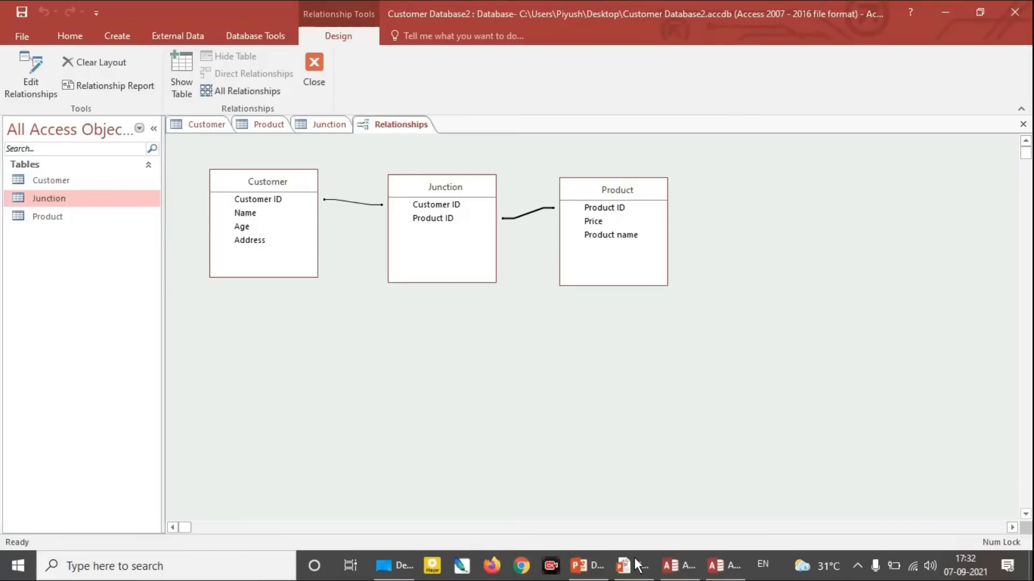
pyautogui.click(20, 12)
pyautogui.click(628, 560)
pyautogui.click(626, 532)
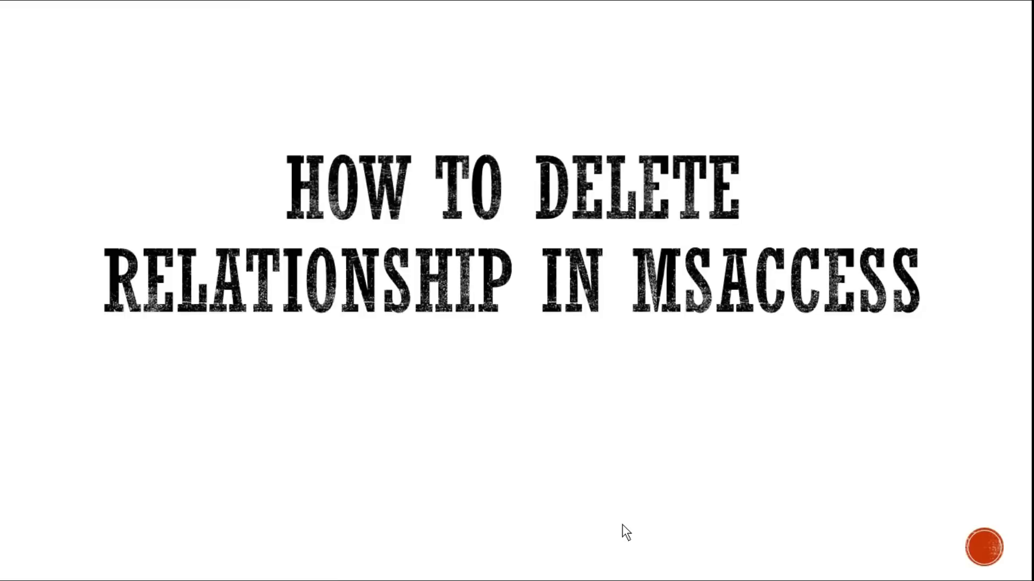
# Step: Switch back to Access and permanently delete the Product ID relationship between the Junction and Product tables
pyautogui.hotkey('alt', 'Tab')
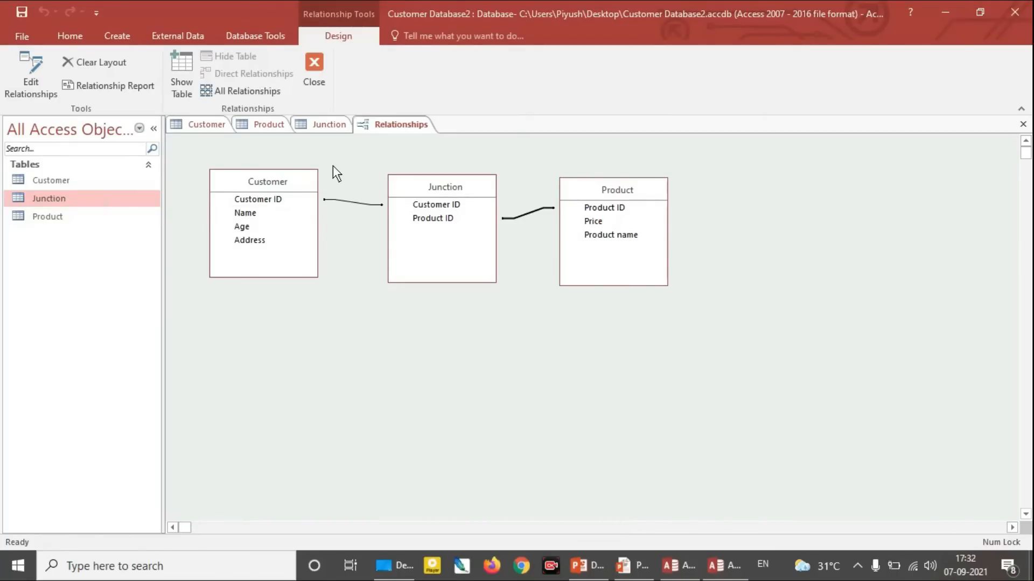
pyautogui.rightClick(515, 226)
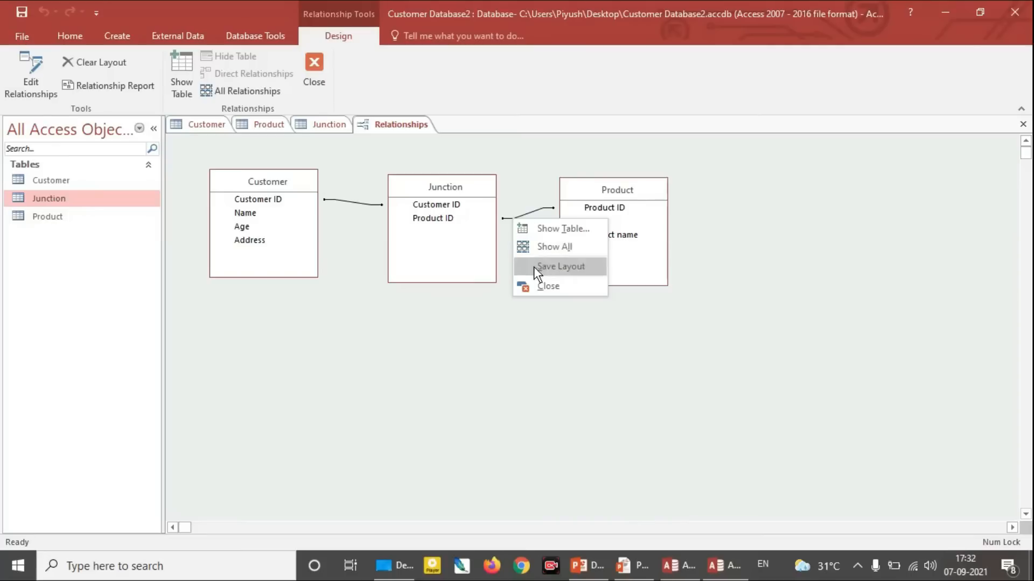
pyautogui.rightClick(543, 212)
pyautogui.rightClick(540, 209)
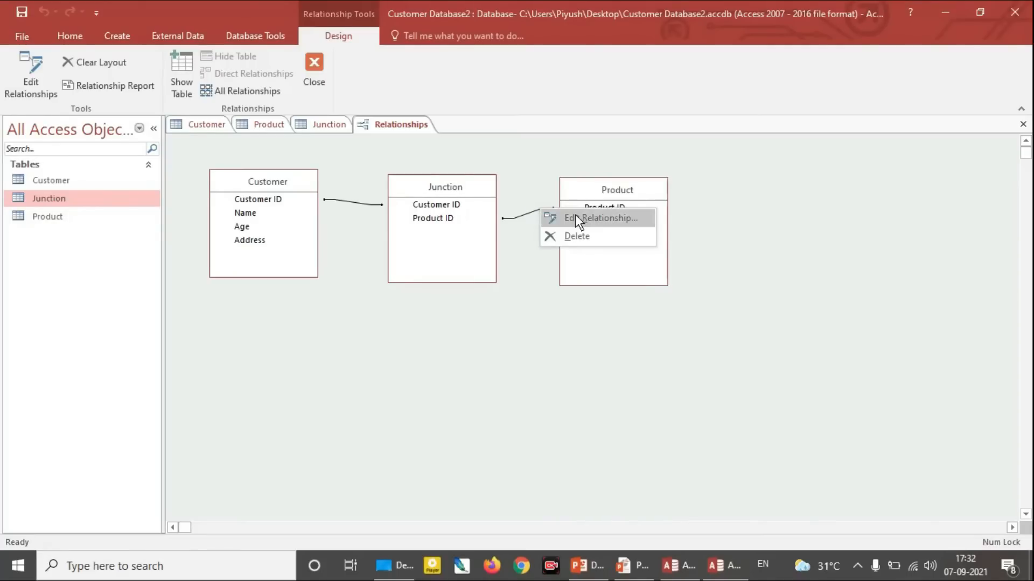
pyautogui.click(599, 238)
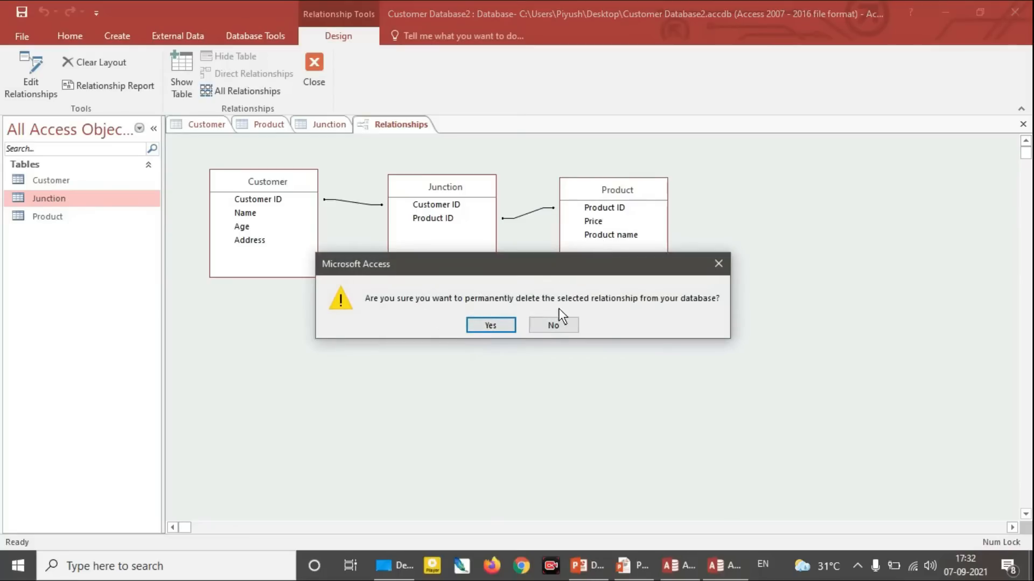
pyautogui.click(490, 325)
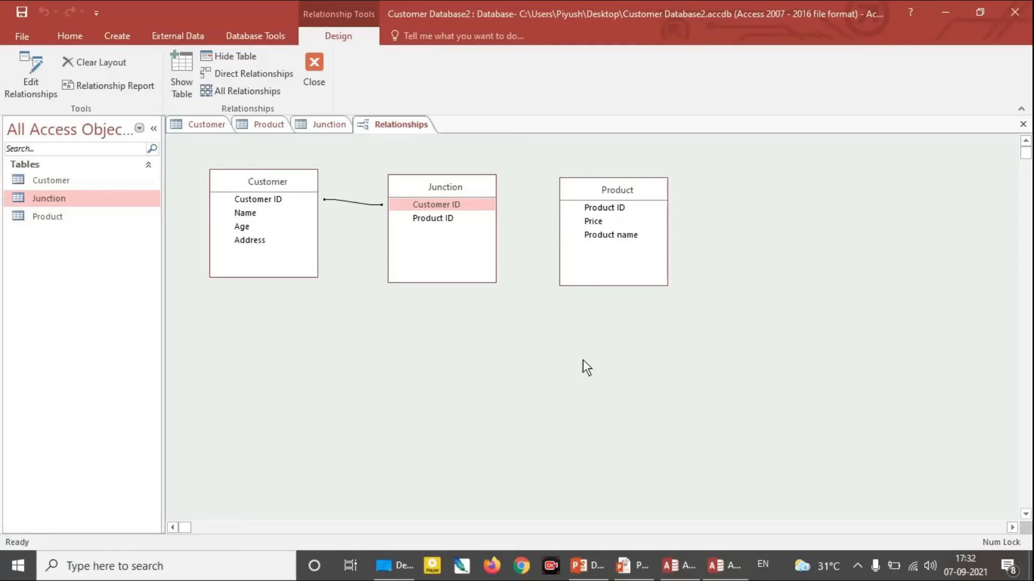
pyautogui.click(628, 560)
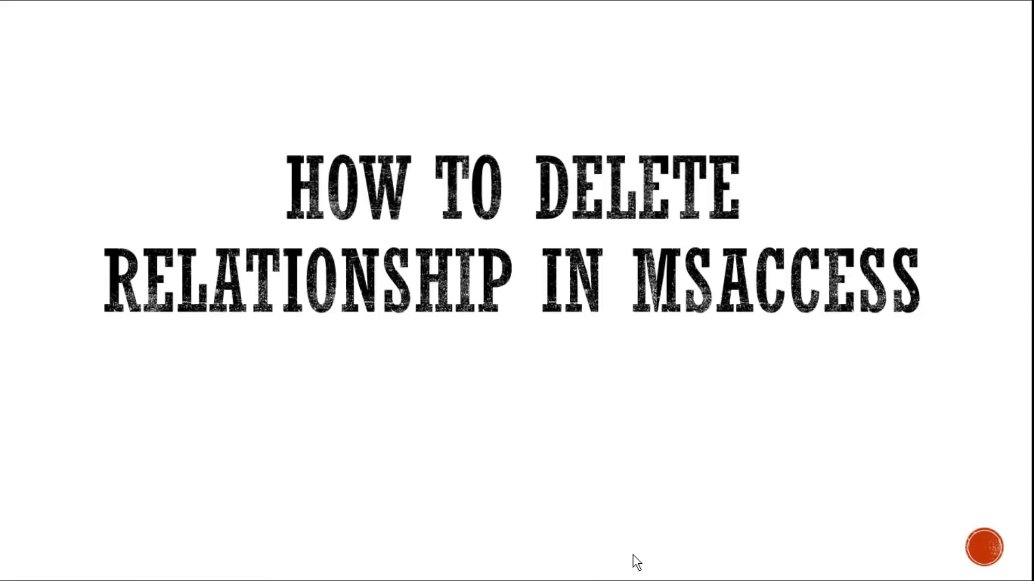
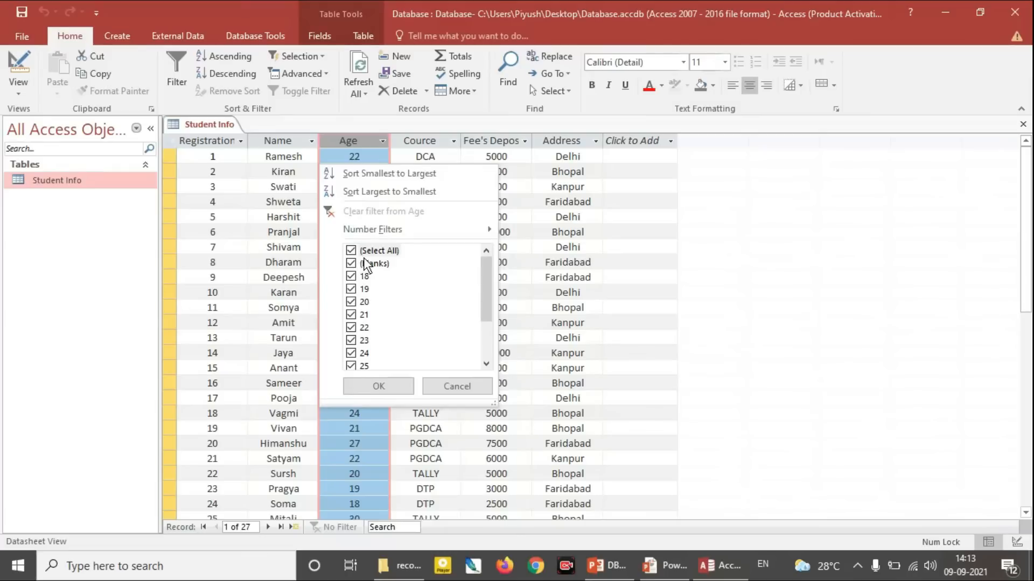
# Step: Filter the Student Info table's Age column to only the value 22, and switch the filter off again
pyautogui.click(351, 251)
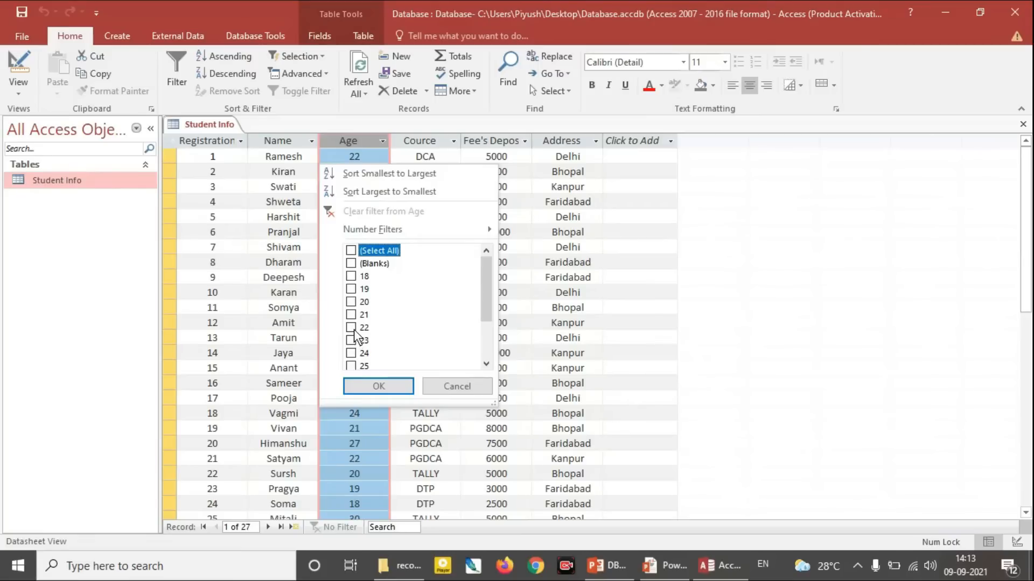
pyautogui.click(354, 332)
pyautogui.click(381, 383)
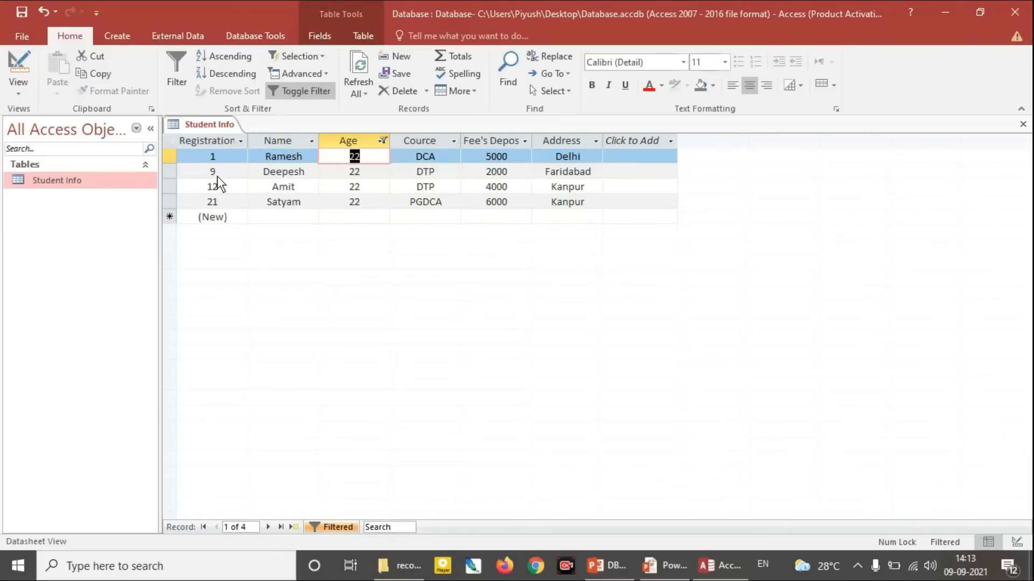
pyautogui.click(298, 89)
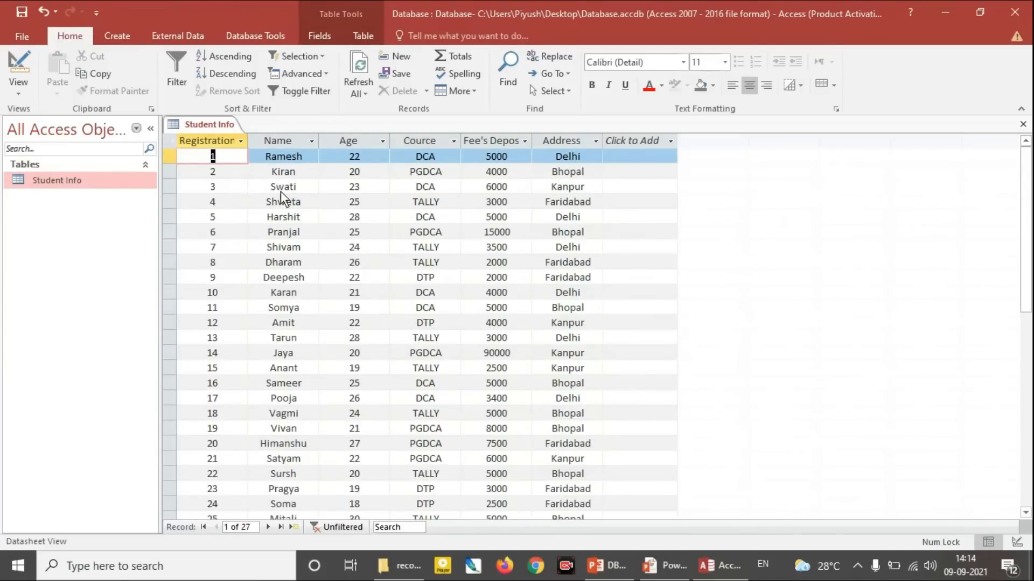
# Step: Filter the Student Info table's Cource column to only DCA, and switch the filter off again
pyautogui.click(454, 142)
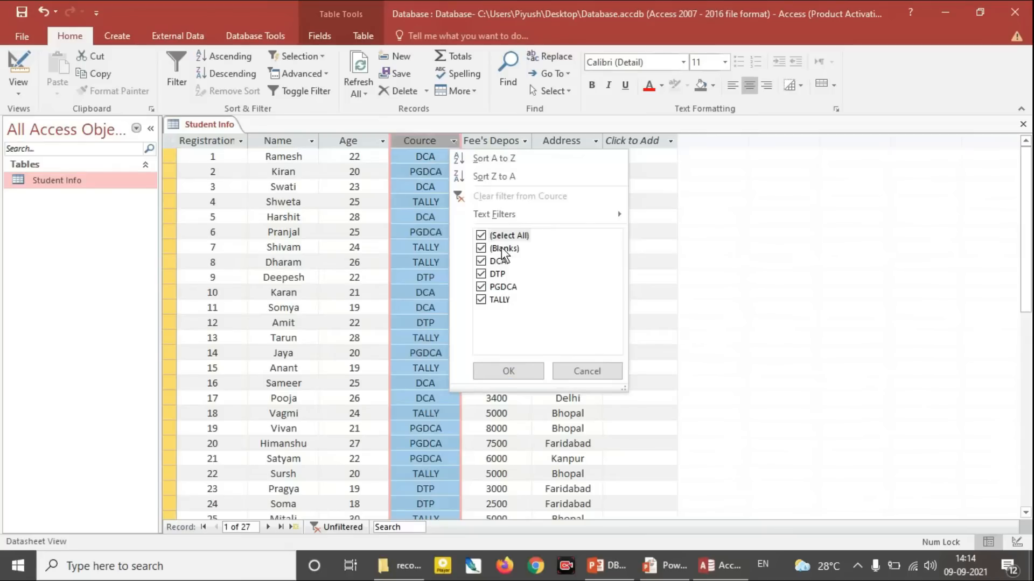
pyautogui.click(481, 236)
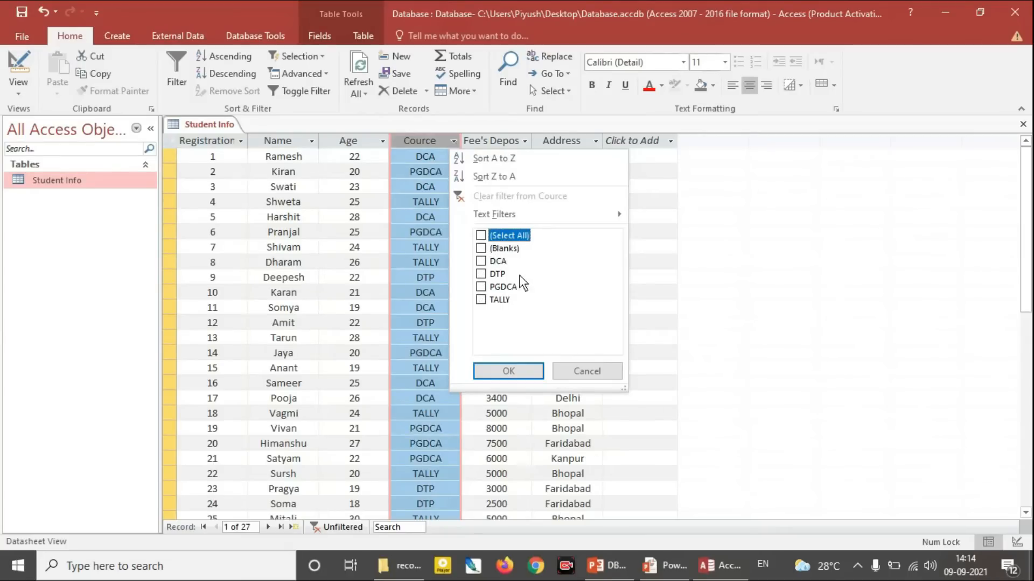
pyautogui.click(481, 261)
pyautogui.click(510, 370)
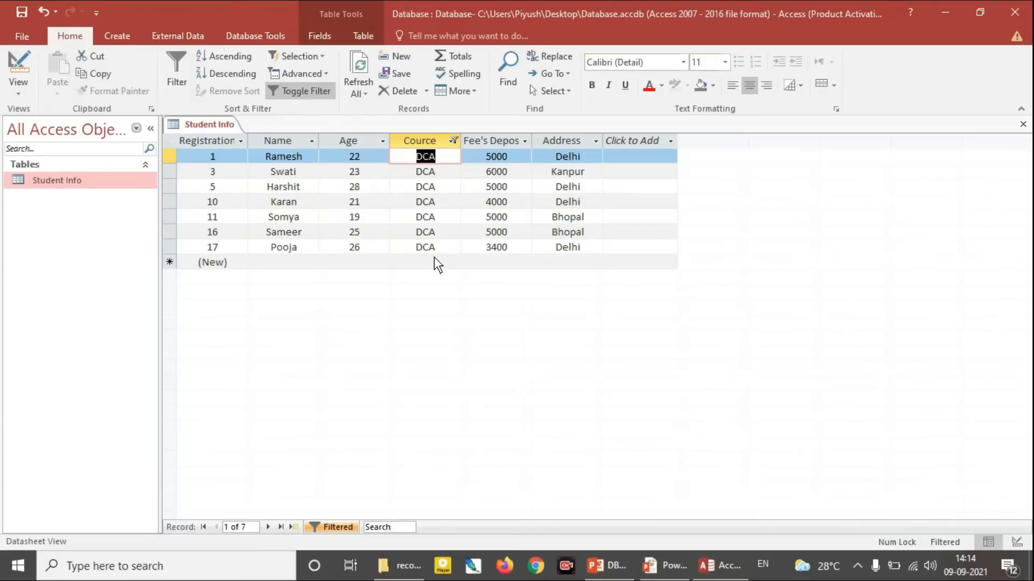
pyautogui.click(311, 93)
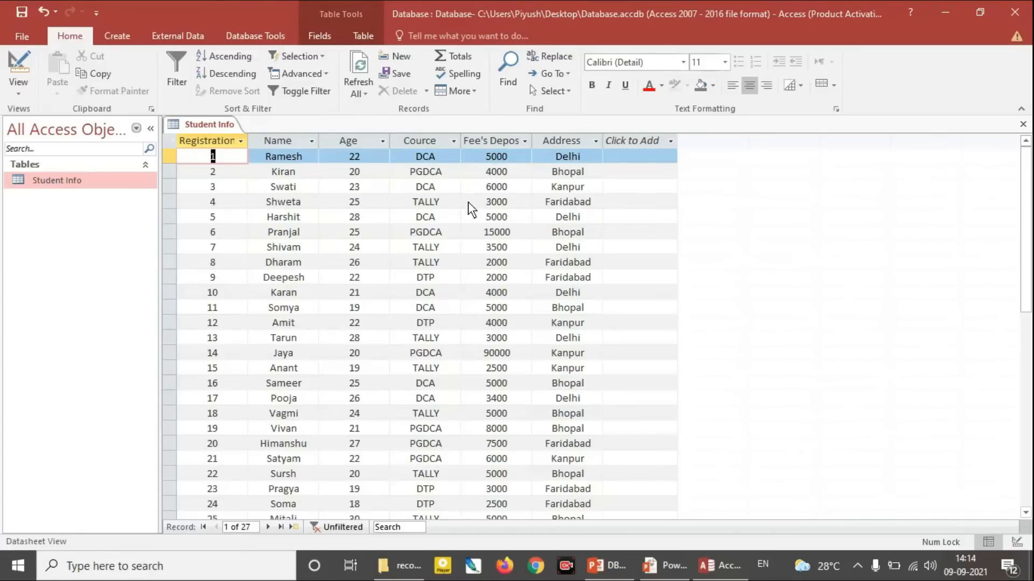
pyautogui.click(453, 142)
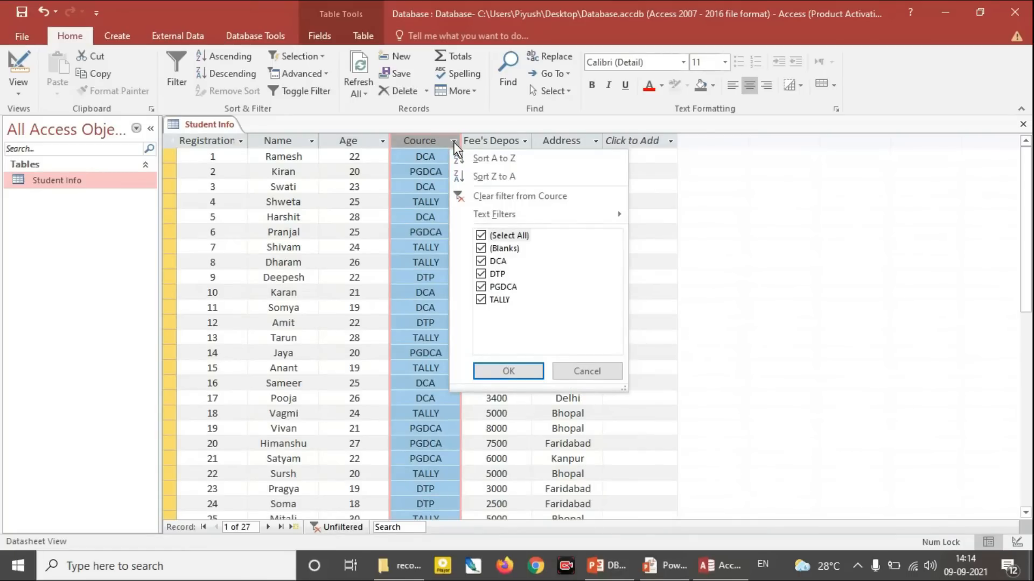
pyautogui.click(599, 370)
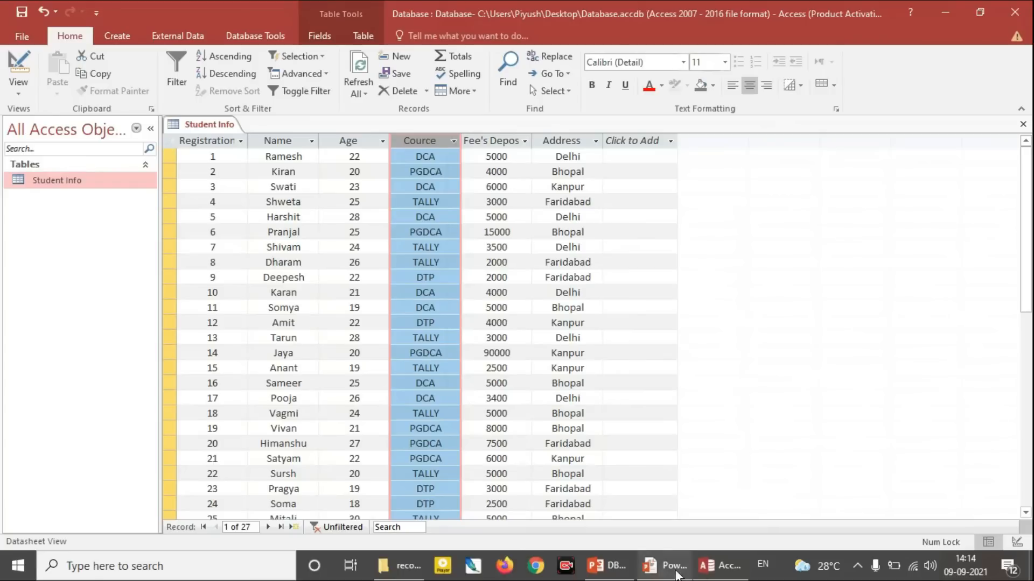
# Step: Switch to the PowerPoint slide show, review the four filter types on the Filters slide, and return to Access
pyautogui.moveTo(618, 572)
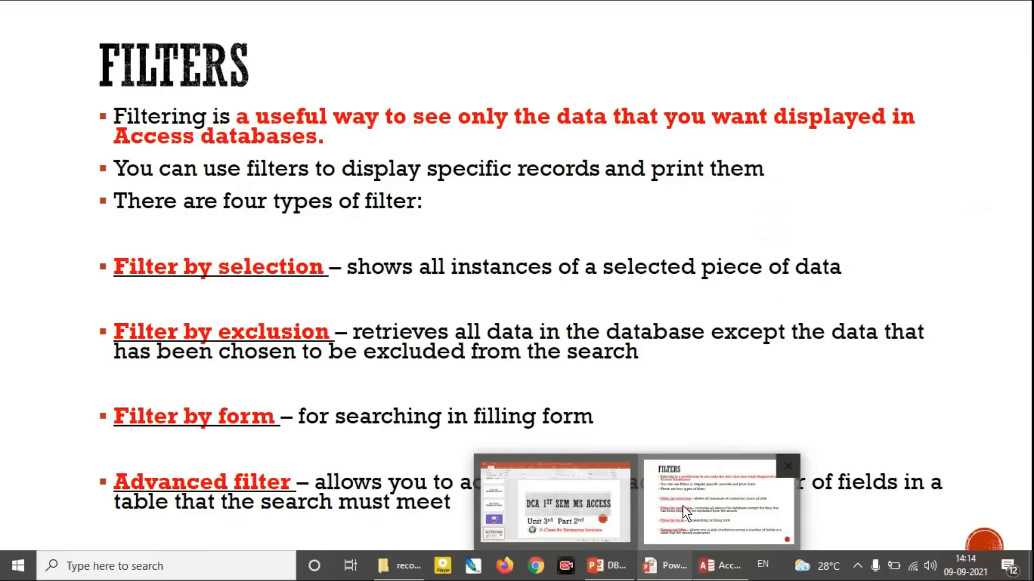
pyautogui.click(682, 505)
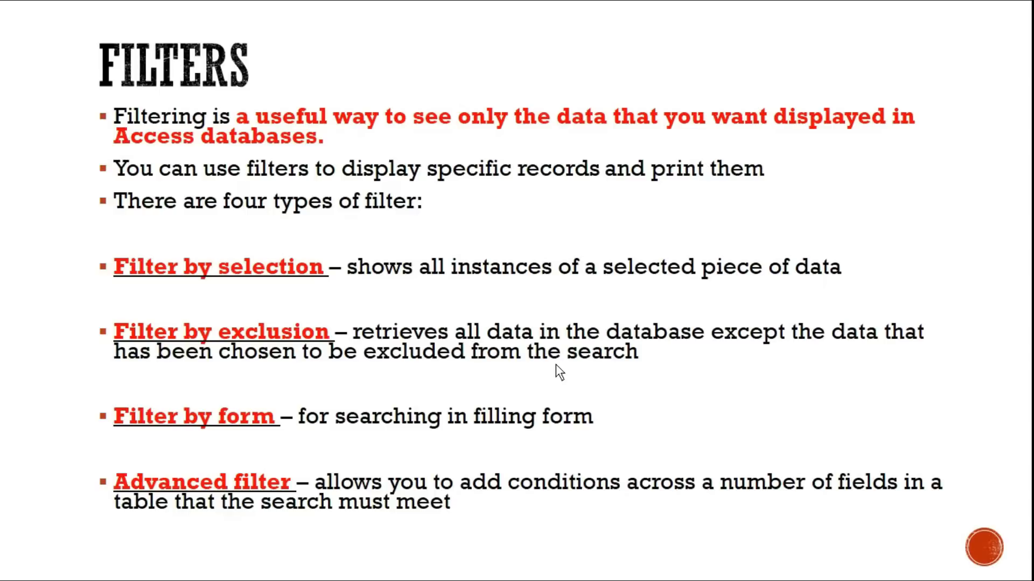
pyautogui.hotkey('alt', 'Tab')
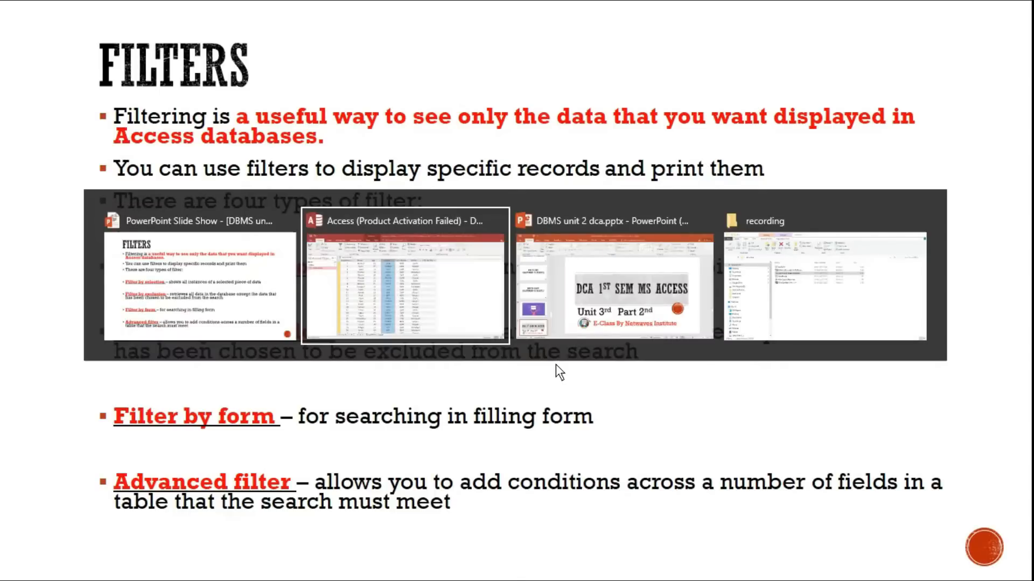
pyautogui.hotkey('alt', 'Tab')
pyautogui.hotkey('alt', 'Tab')
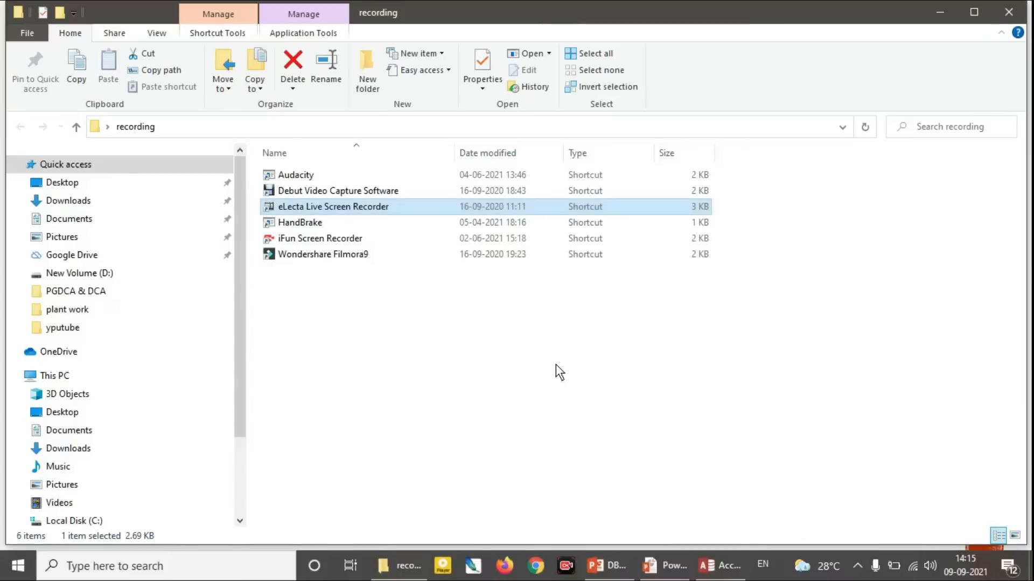
pyautogui.hotkey('alt', 'Tab')
pyautogui.hotkey('alt', 'Tab')
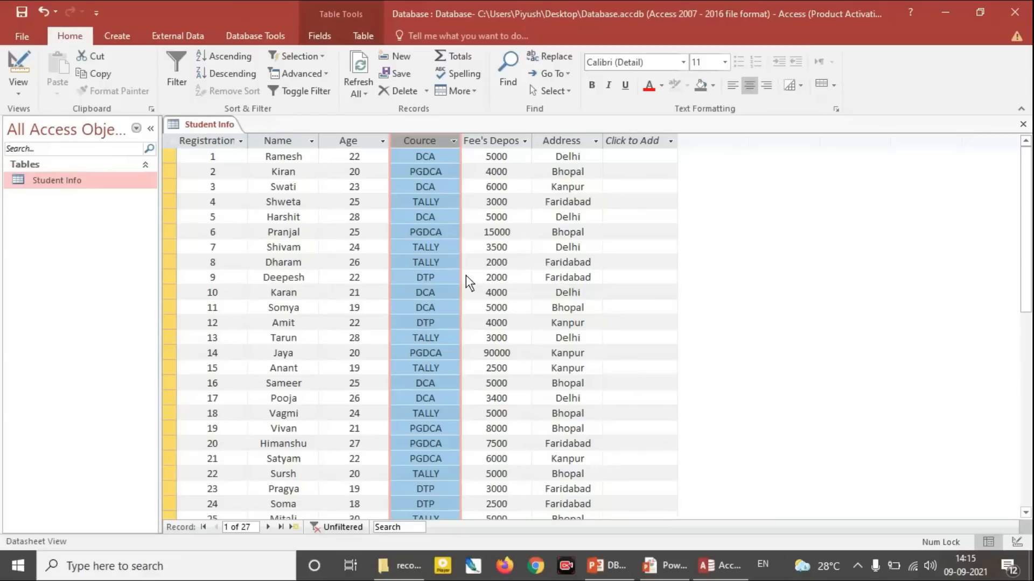
# Step: Apply a Does Not Equal text filter with the value DCA to the Cource column
pyautogui.click(453, 142)
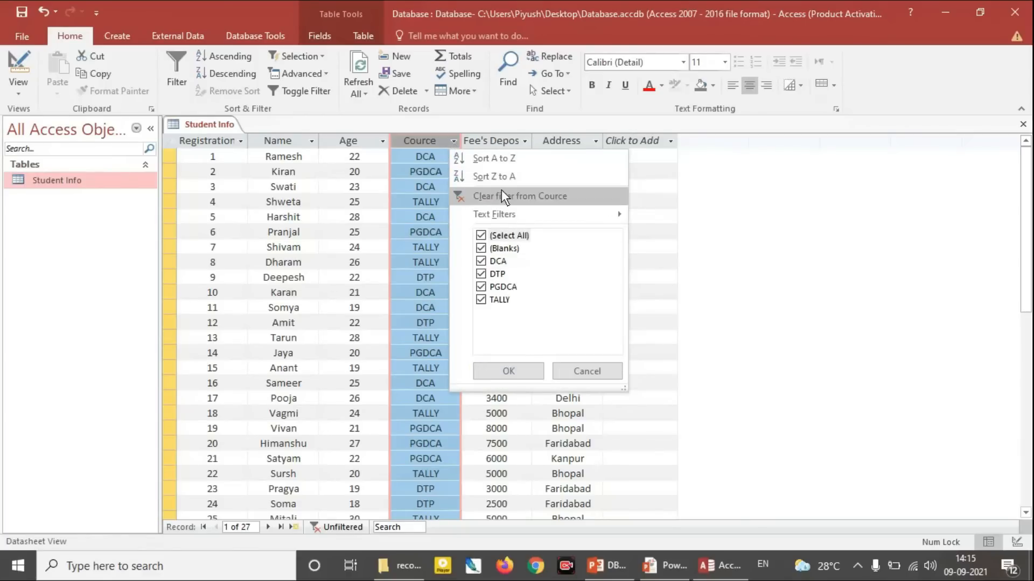
pyautogui.moveTo(515, 218)
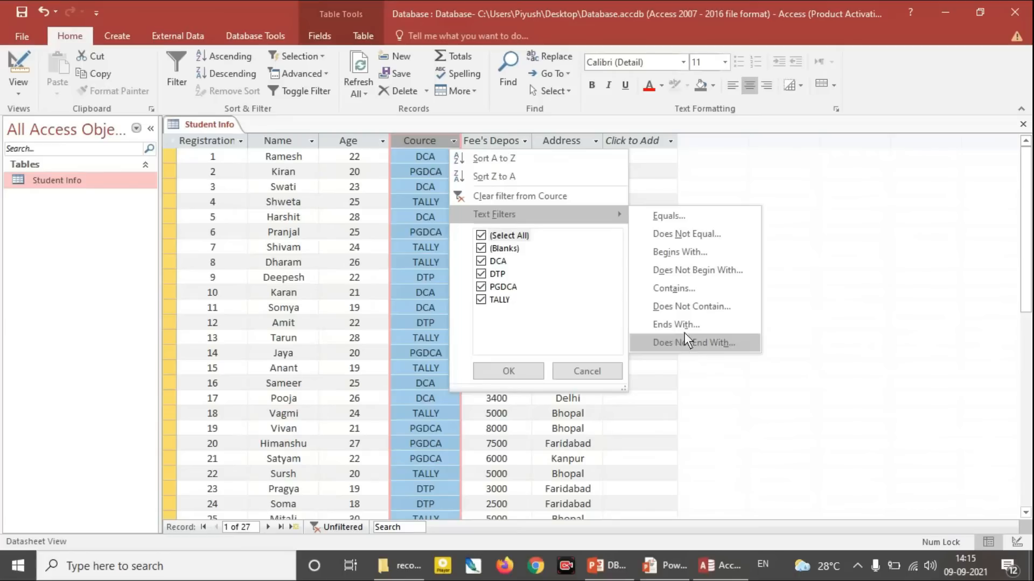
pyautogui.click(697, 234)
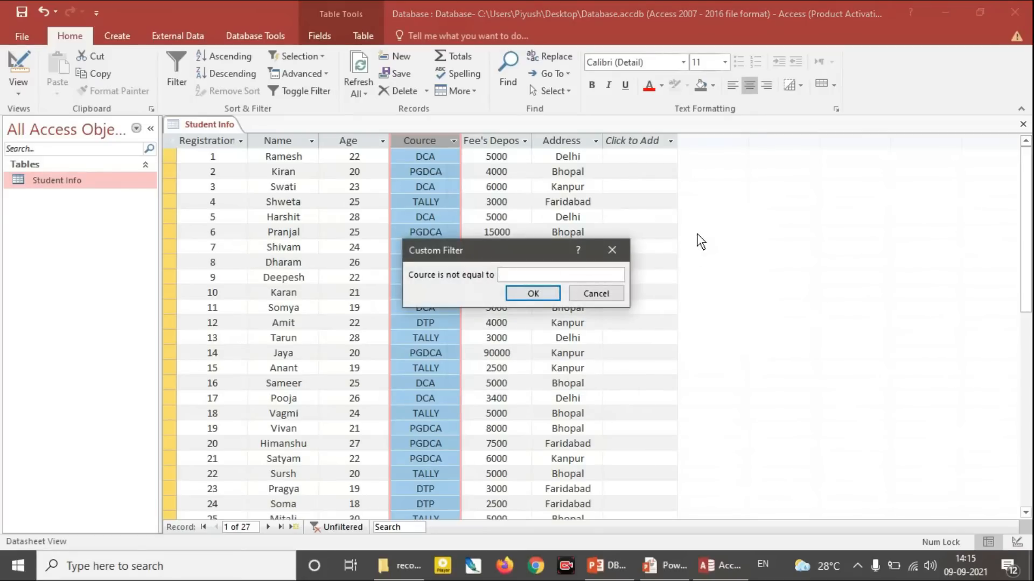
pyautogui.write('DCA')
pyautogui.click(532, 294)
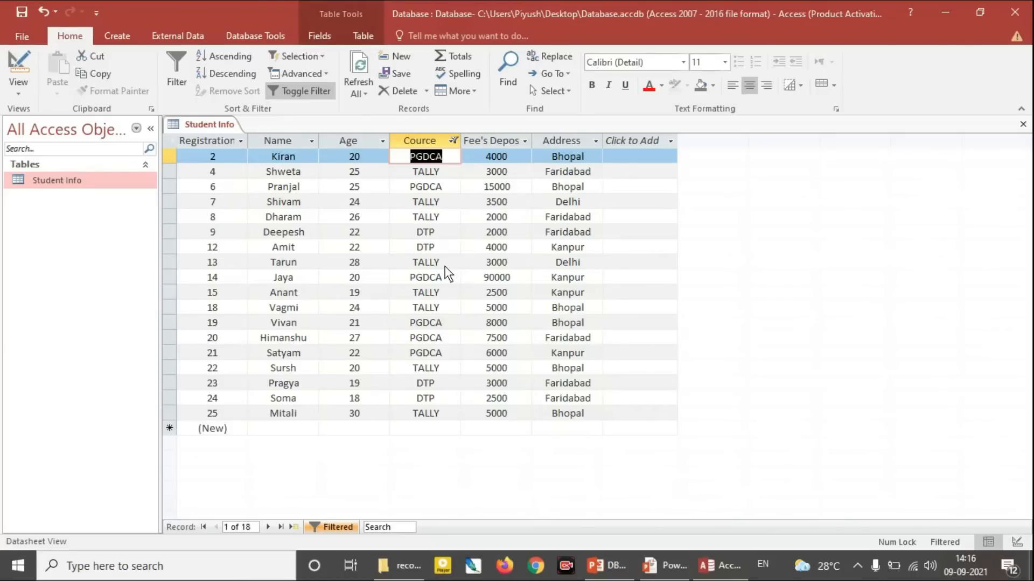
# Step: Replace the Cource column's filter with an Equals text filter for the value dca
pyautogui.click(451, 139)
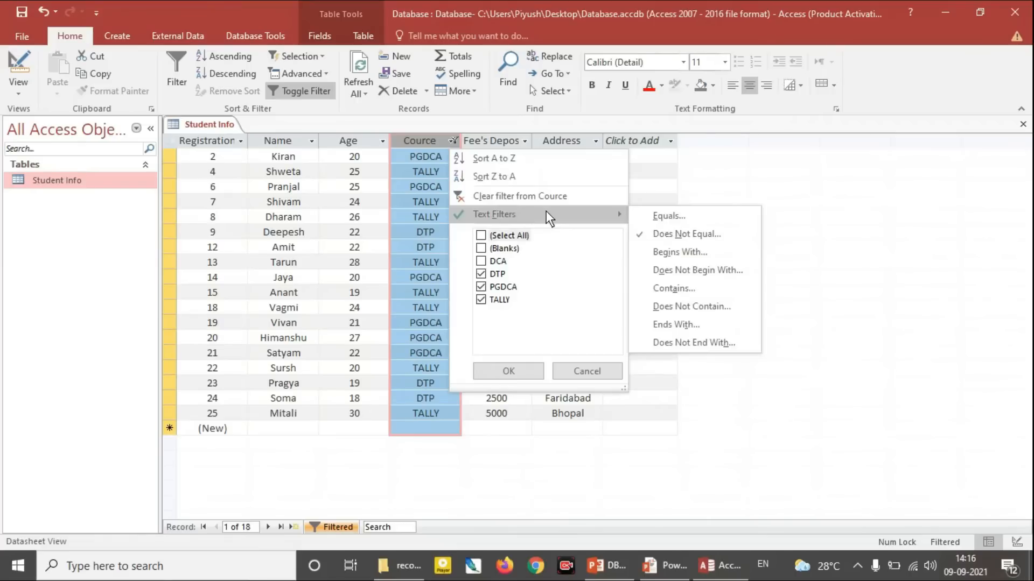
pyautogui.click(697, 216)
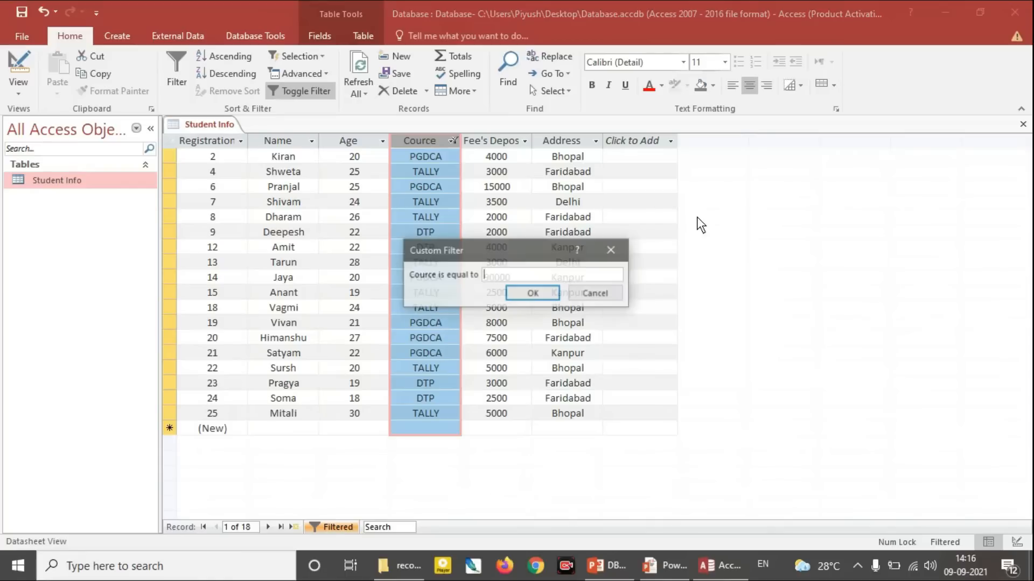
pyautogui.write('dca')
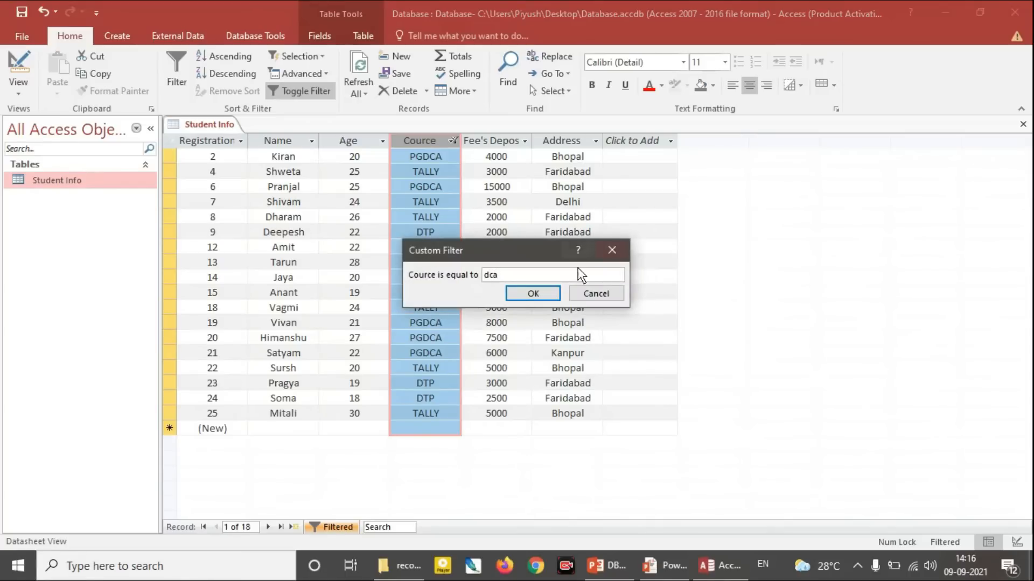
pyautogui.click(548, 293)
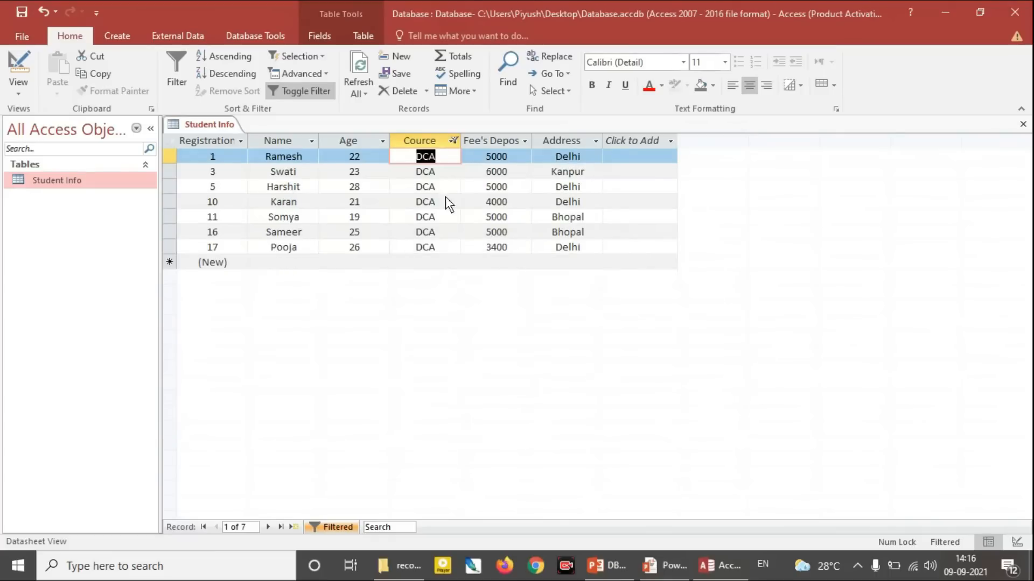
# Step: Try a Begins With text filter for "d" on the already filtered Cource column
pyautogui.click(453, 141)
pyautogui.moveTo(552, 210)
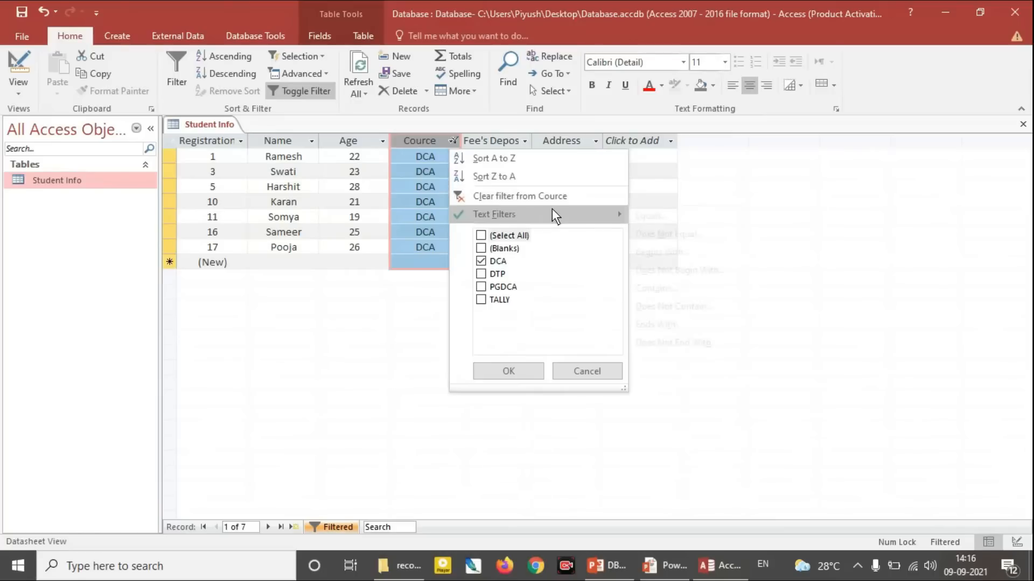
pyautogui.click(696, 250)
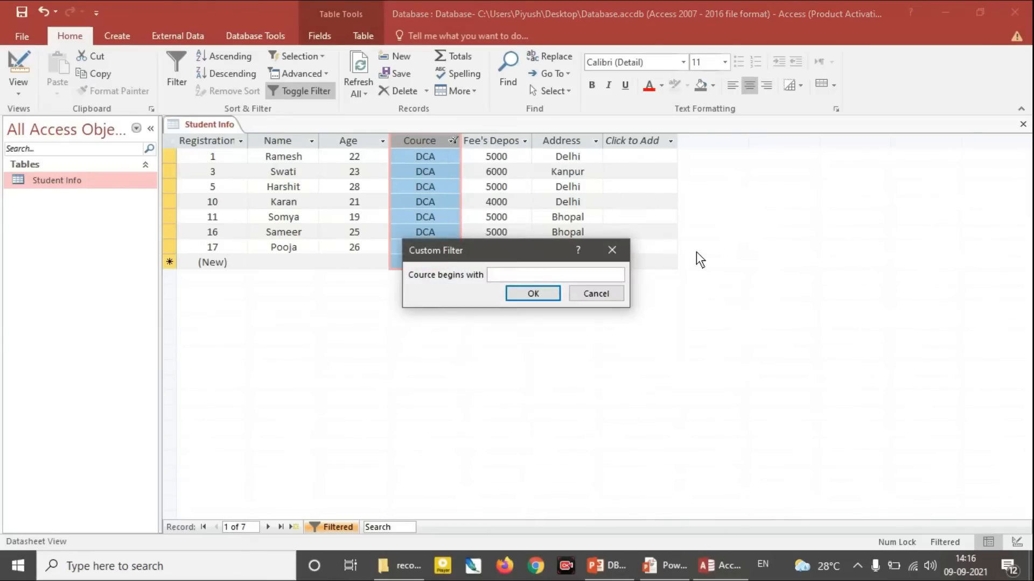
pyautogui.write('d')
pyautogui.click(532, 294)
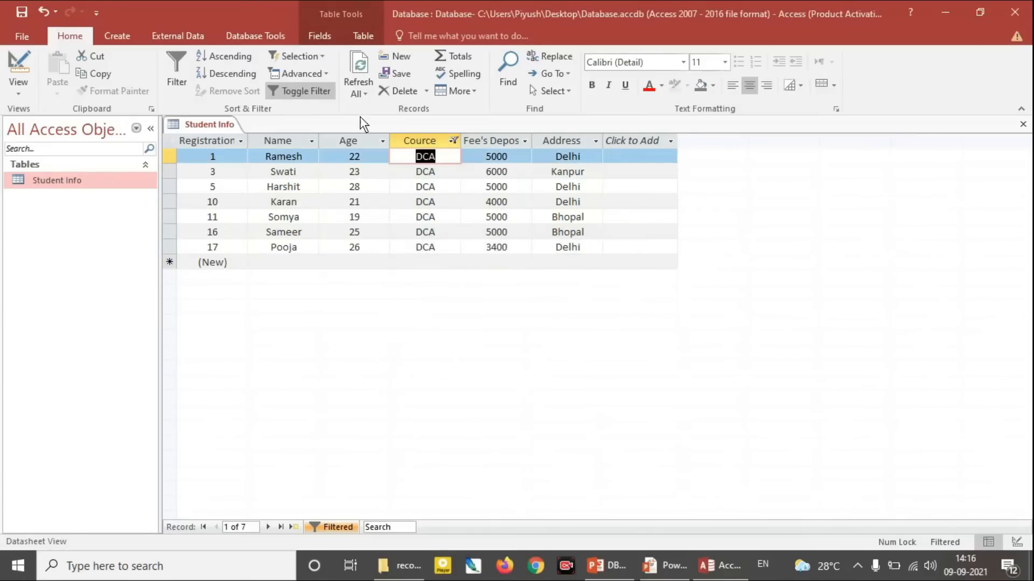
# Step: Switch off the active filter and filter the full Cource column to values beginning with D
pyautogui.click(306, 90)
pyautogui.click(452, 145)
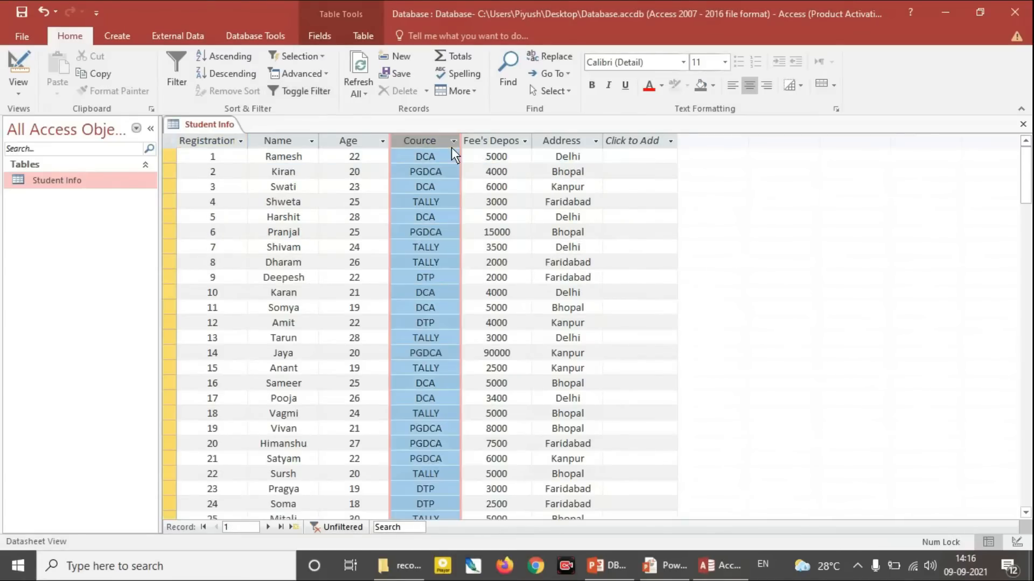
pyautogui.moveTo(539, 214)
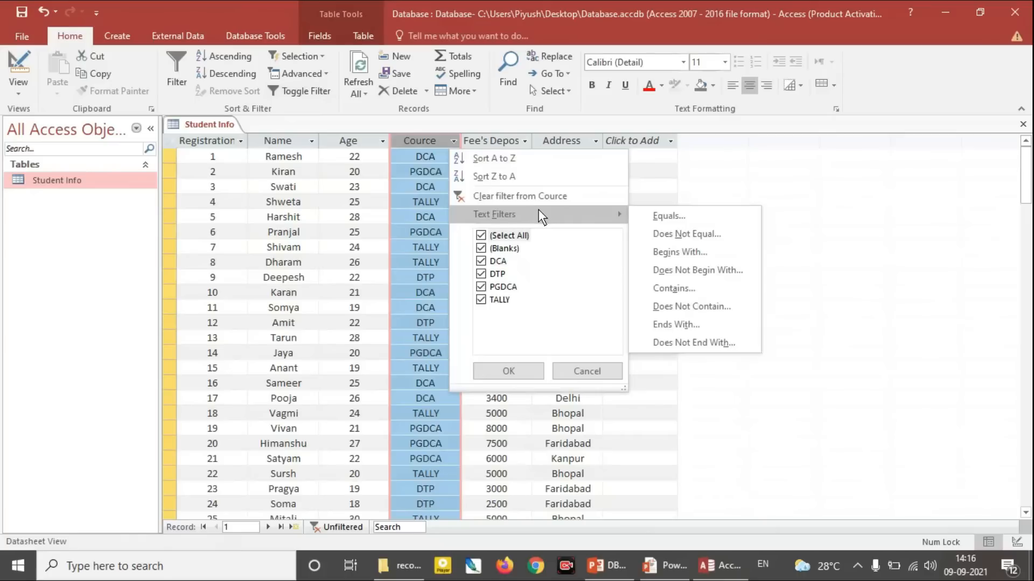
pyautogui.click(679, 254)
pyautogui.write('D')
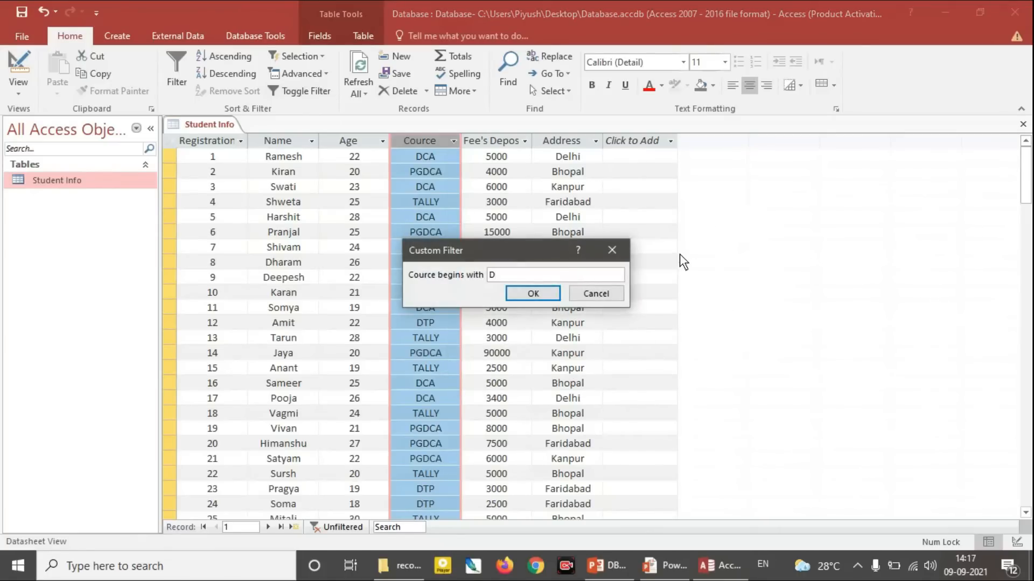
pyautogui.click(534, 293)
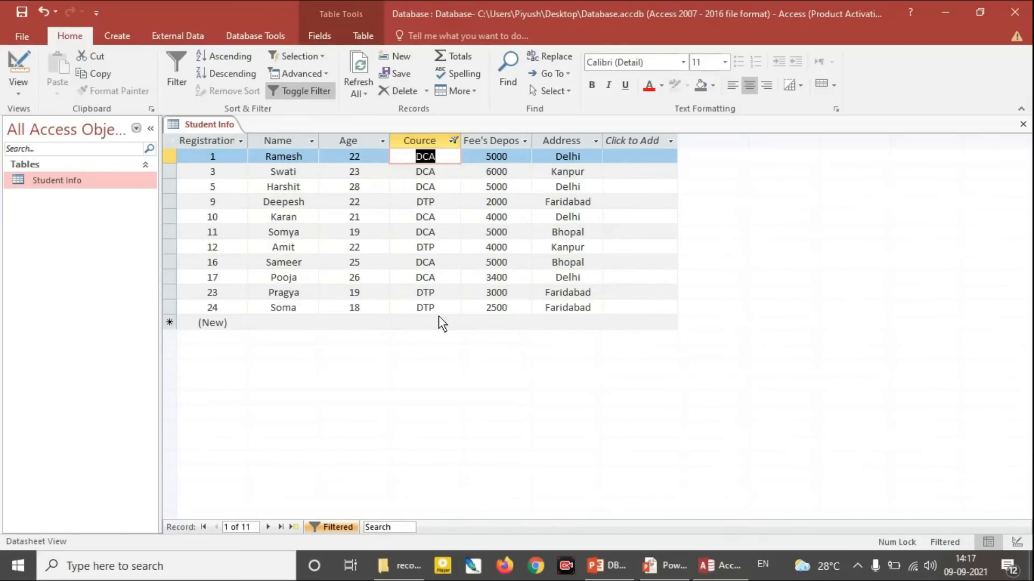
# Step: Try a Does Not Begin With text filter for D on the already filtered Cource column
pyautogui.click(453, 141)
pyautogui.moveTo(547, 215)
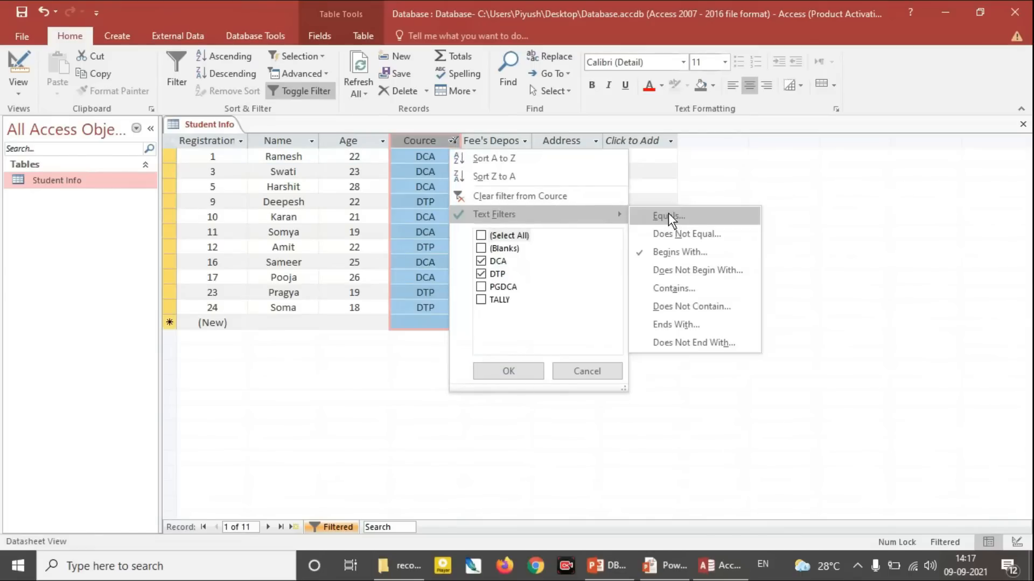
pyautogui.click(702, 270)
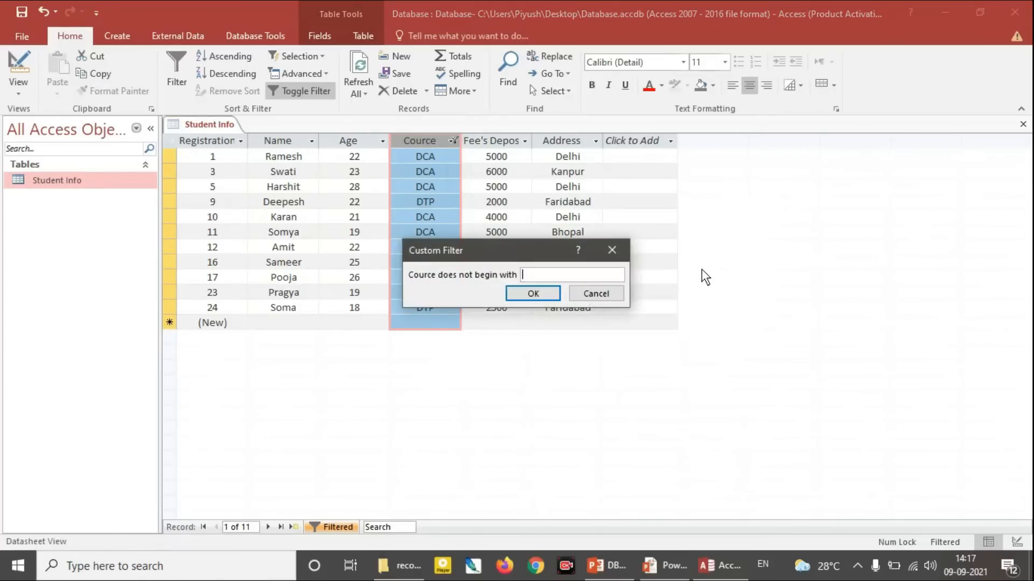
pyautogui.write('D')
pyautogui.click(537, 293)
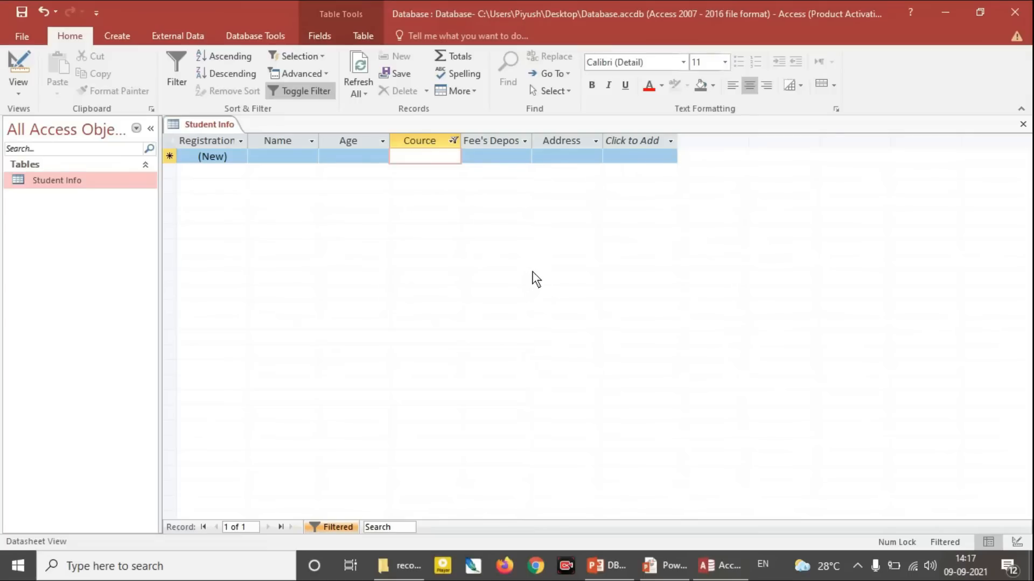
# Step: Switch off the active filter and filter the full Cource column to values that do not begin with D
pyautogui.click(312, 93)
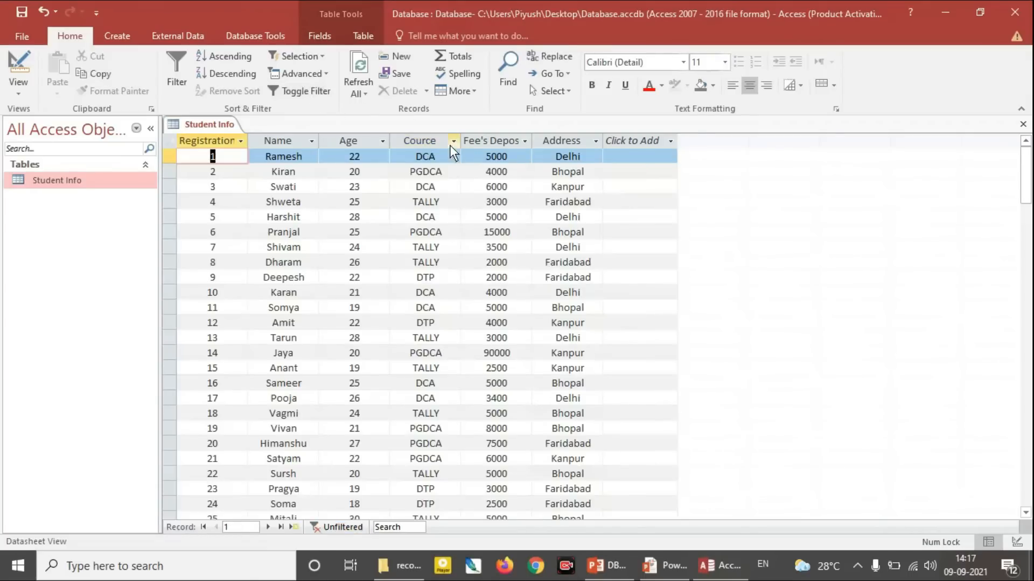
pyautogui.click(451, 143)
pyautogui.moveTo(617, 211)
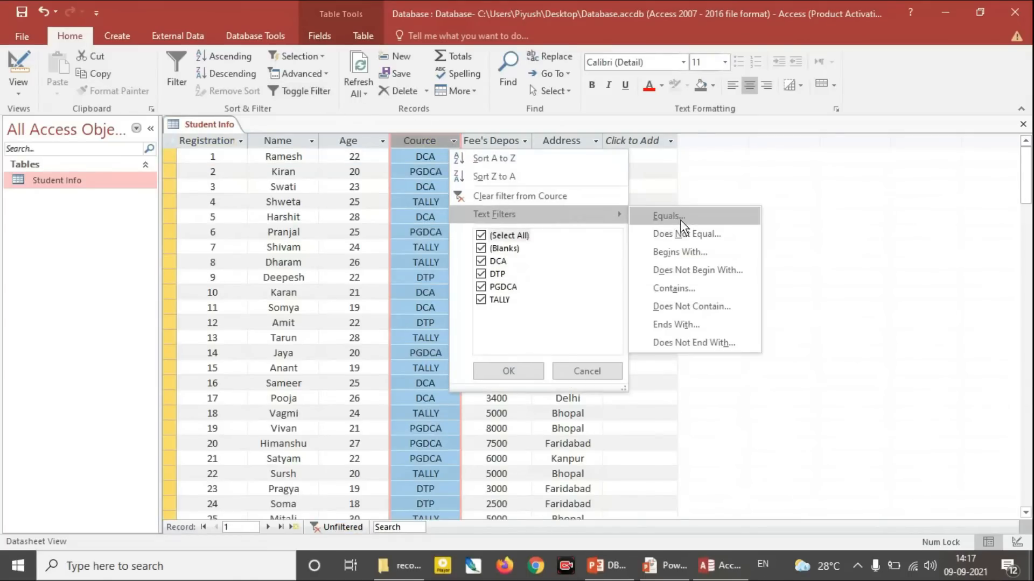
pyautogui.click(683, 270)
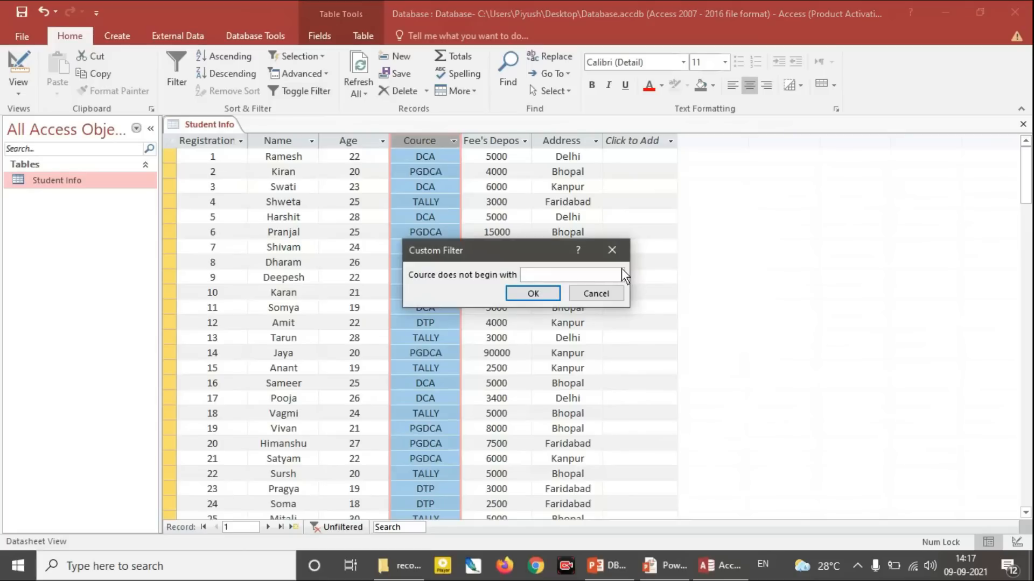
pyautogui.write('D')
pyautogui.click(540, 298)
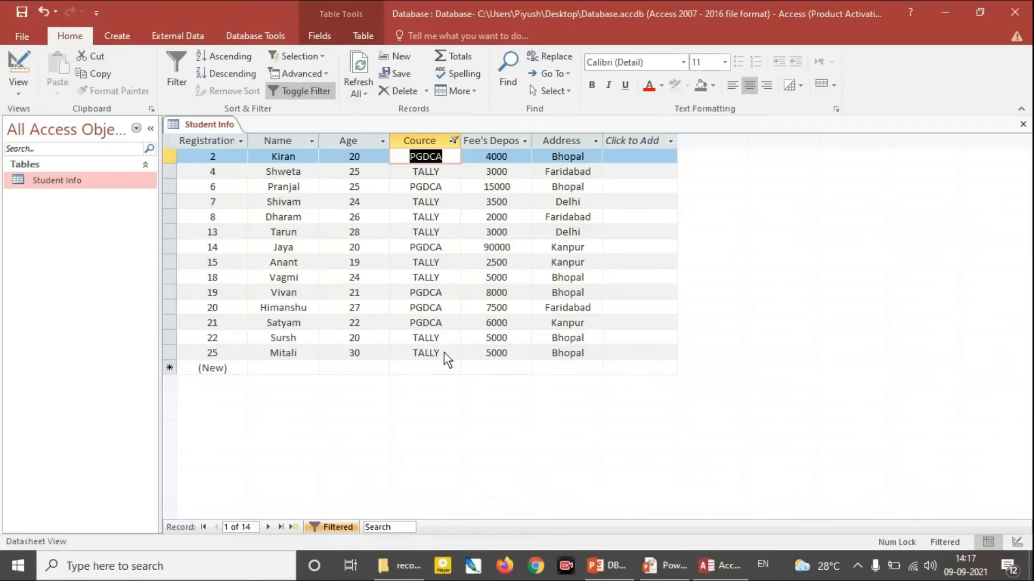
# Step: Try a Contains text filter for "dc" on the already filtered Cource column
pyautogui.click(454, 143)
pyautogui.moveTo(535, 216)
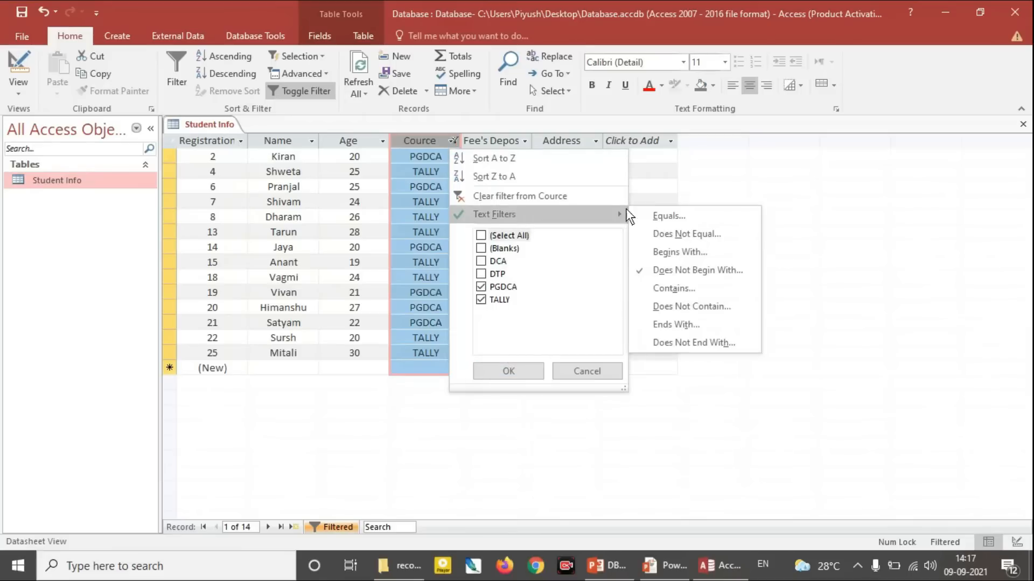
pyautogui.click(692, 289)
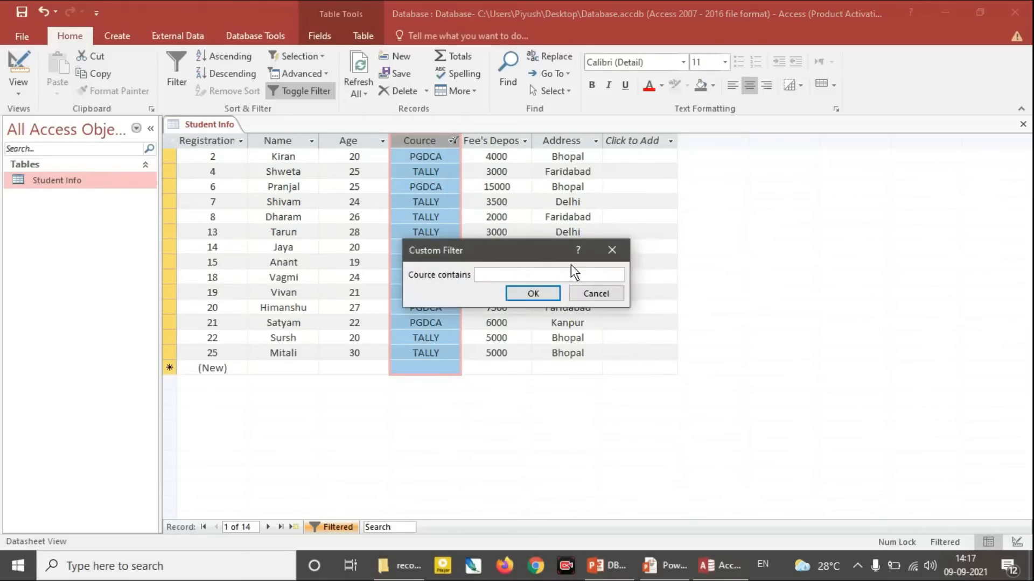
pyautogui.moveTo(525, 251); pyautogui.dragTo(569, 218)
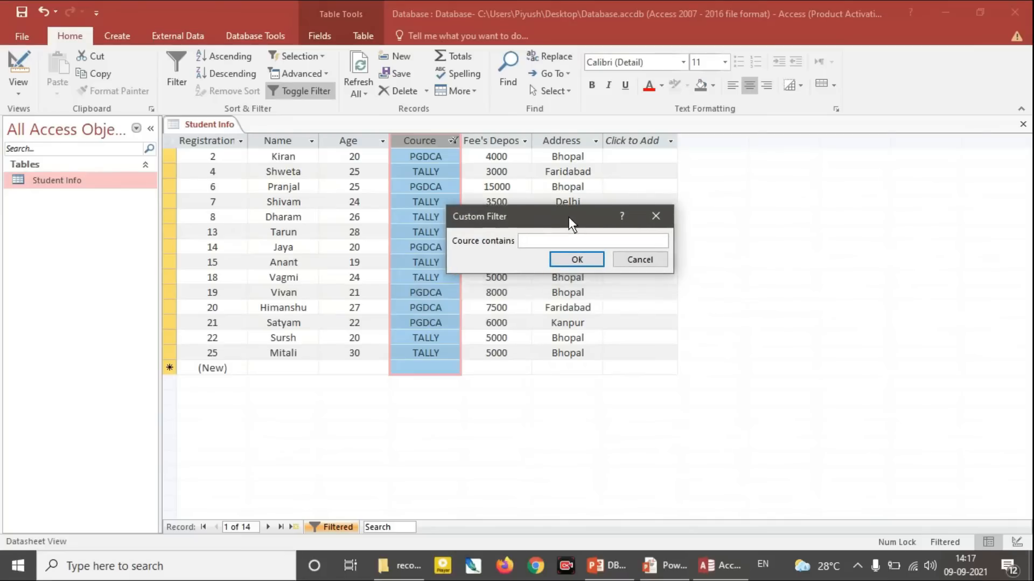
pyautogui.write('dc')
pyautogui.click(576, 260)
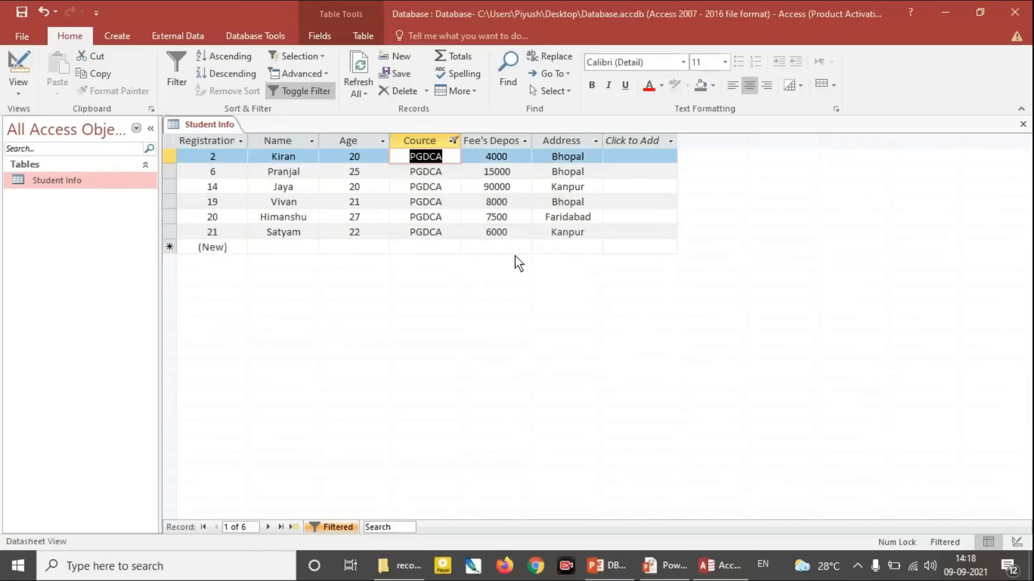
# Step: Switch off the active filter and filter the full Cource column to values containing DC
pyautogui.click(318, 93)
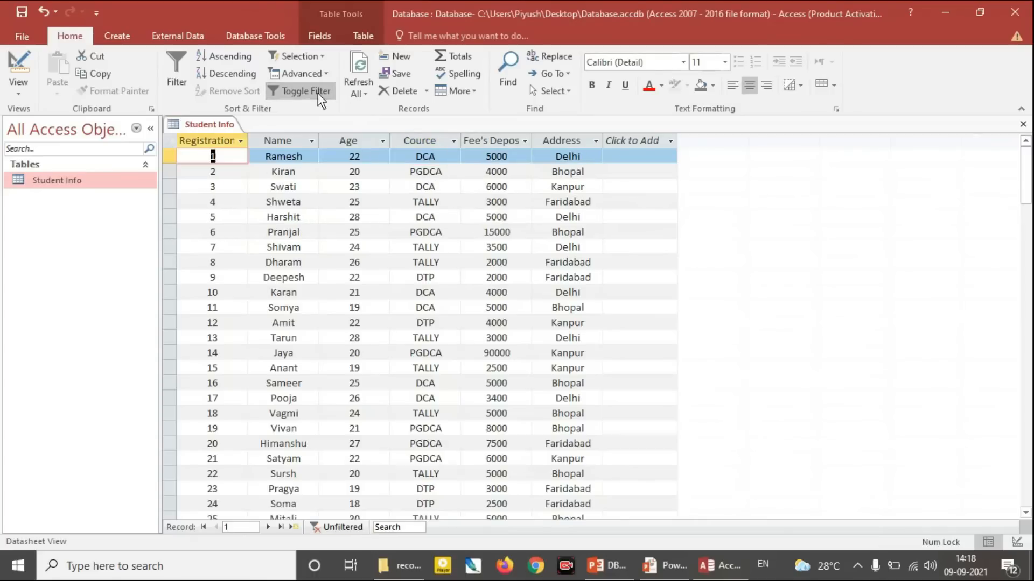
pyautogui.click(454, 141)
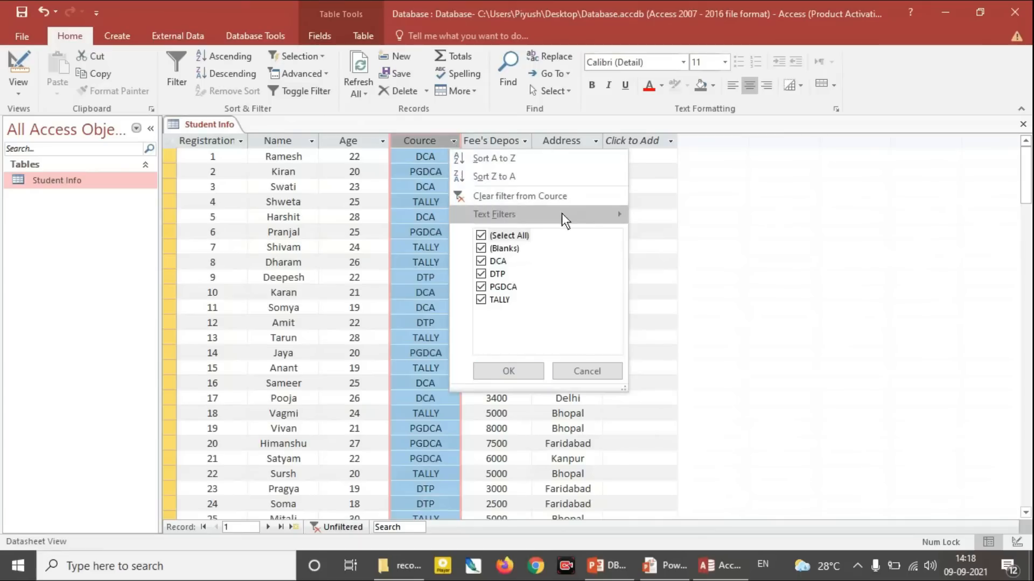
pyautogui.moveTo(588, 215)
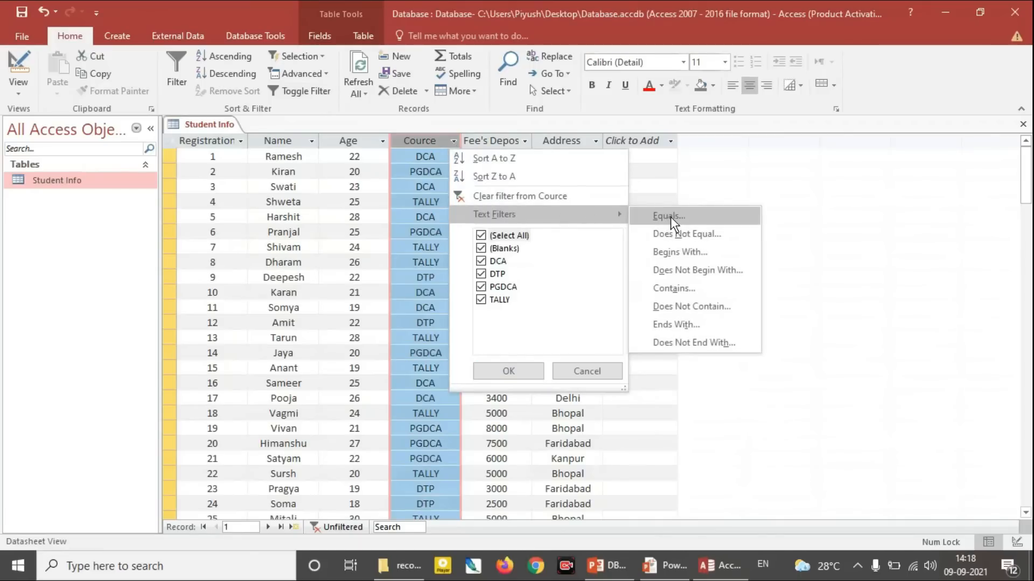
pyautogui.click(692, 282)
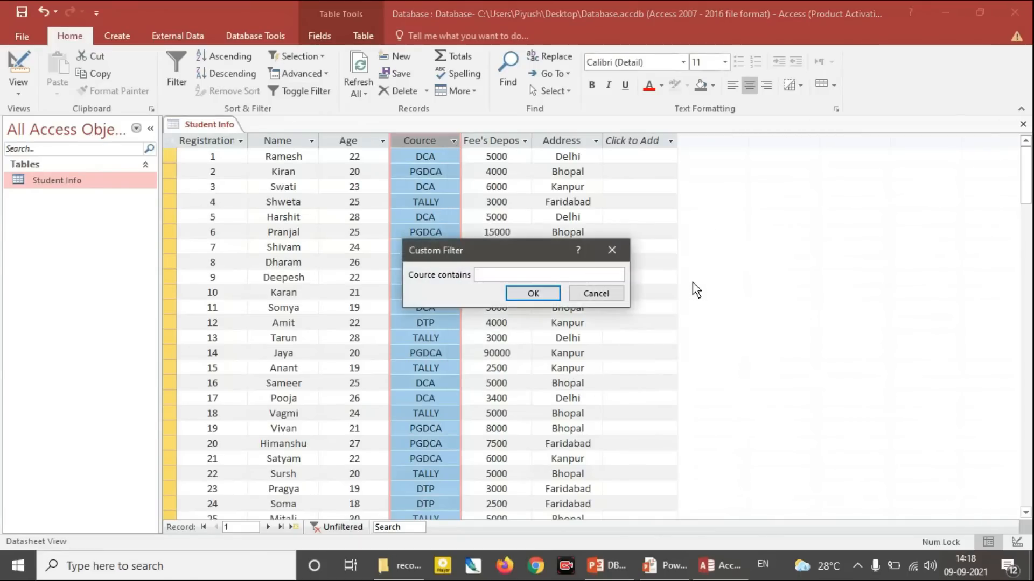
pyautogui.write('DC')
pyautogui.click(533, 294)
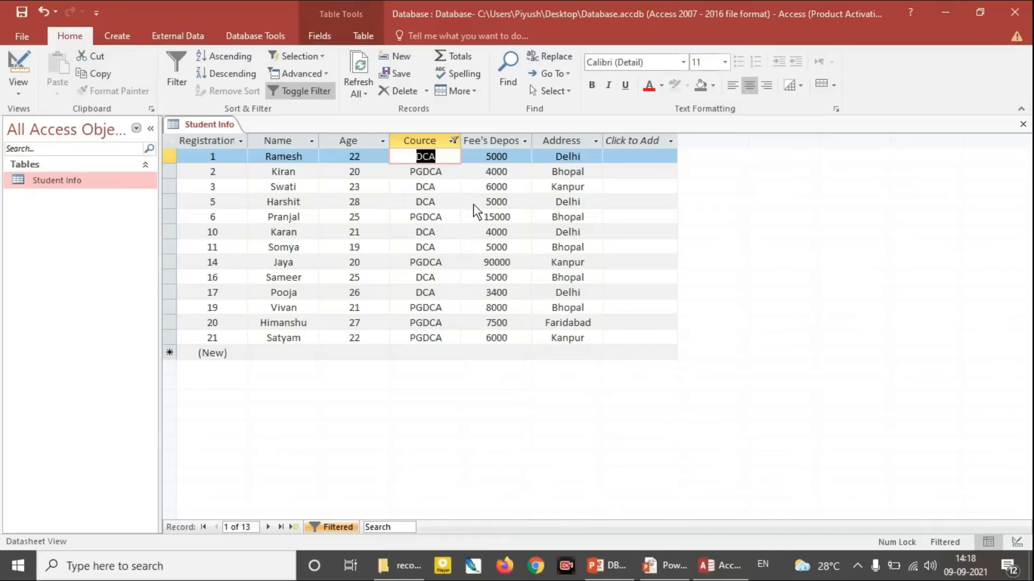
# Step: Switch off the Contains filter and filter the full Cource column to values that do not contain DC
pyautogui.click(454, 141)
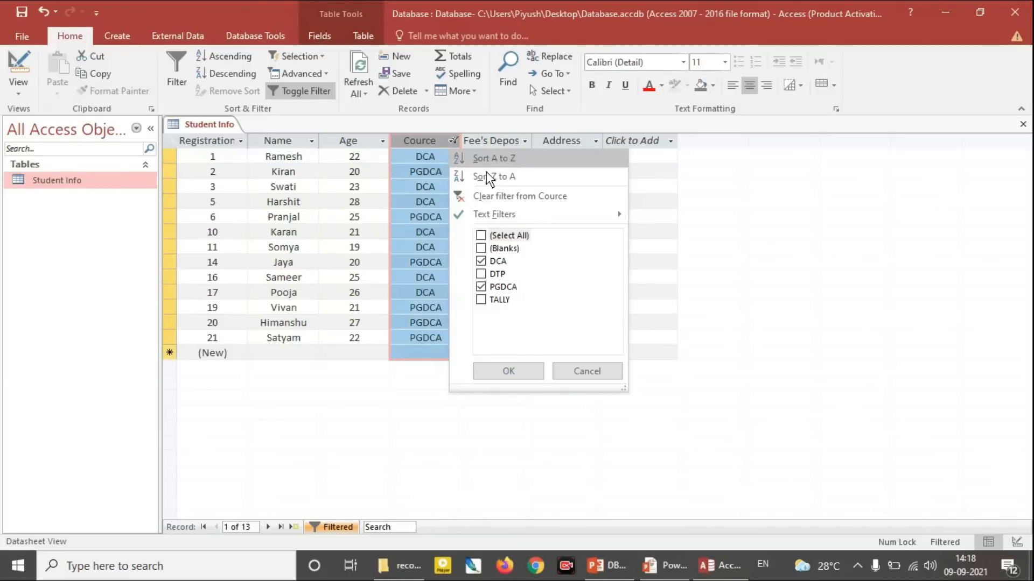
pyautogui.moveTo(558, 213)
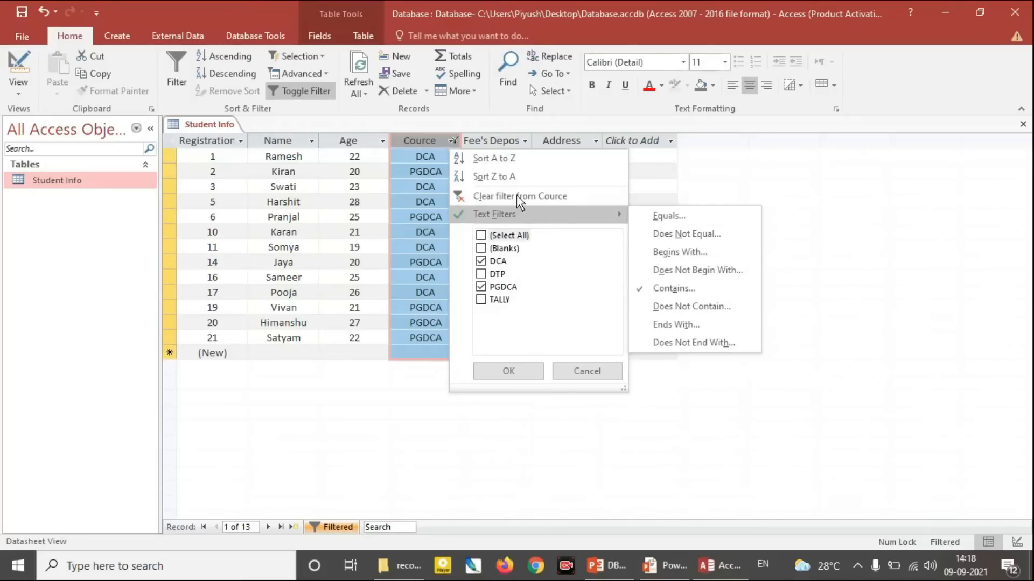
pyautogui.click(308, 87)
pyautogui.click(308, 86)
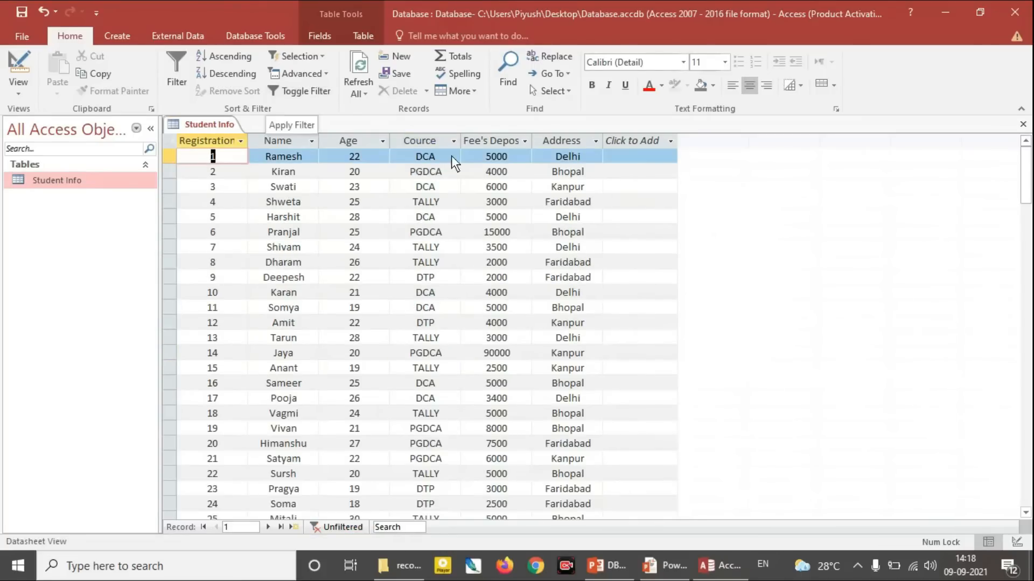
pyautogui.click(453, 141)
pyautogui.moveTo(546, 217)
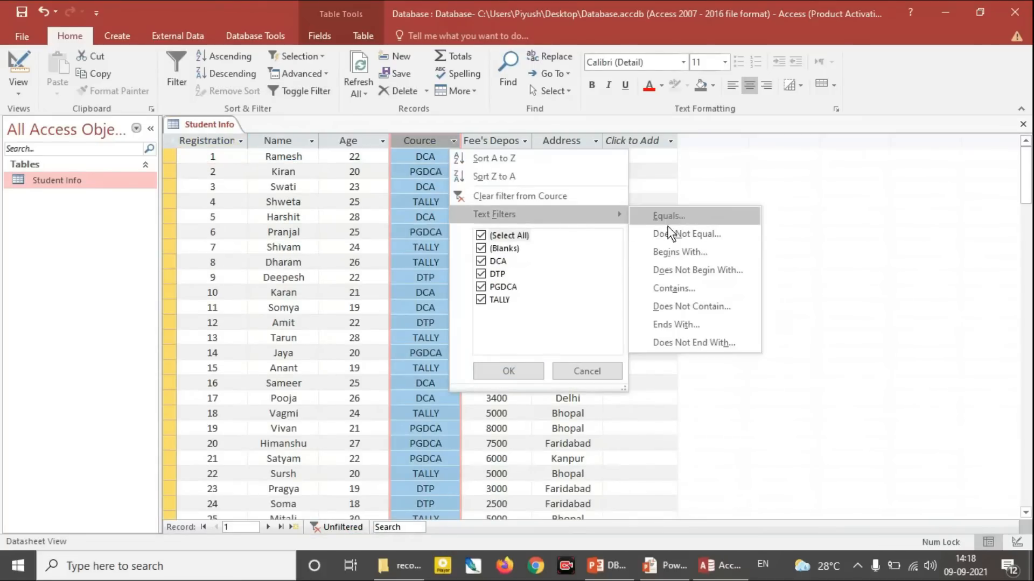
pyautogui.click(689, 305)
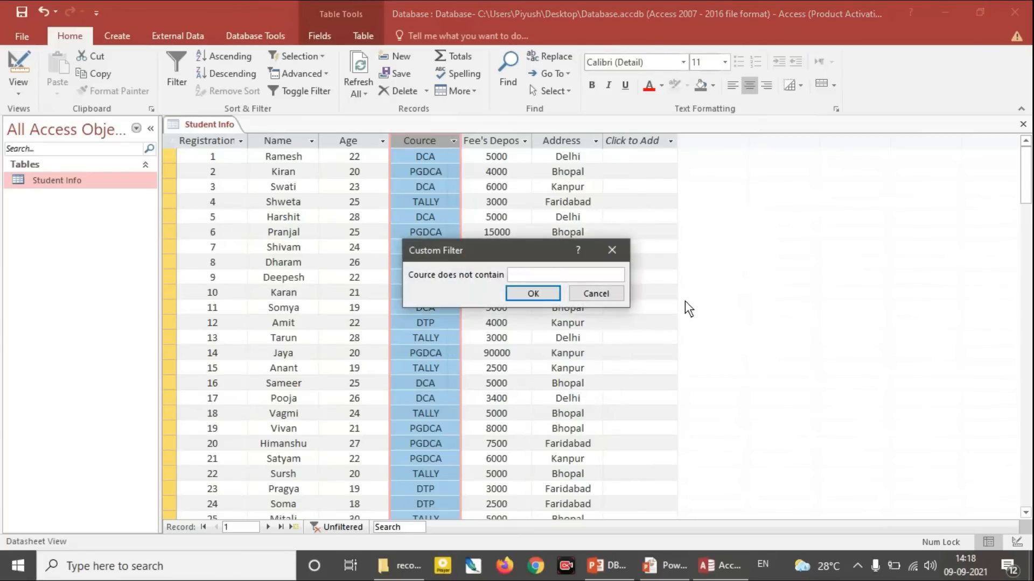
pyautogui.write('DC')
pyautogui.click(533, 294)
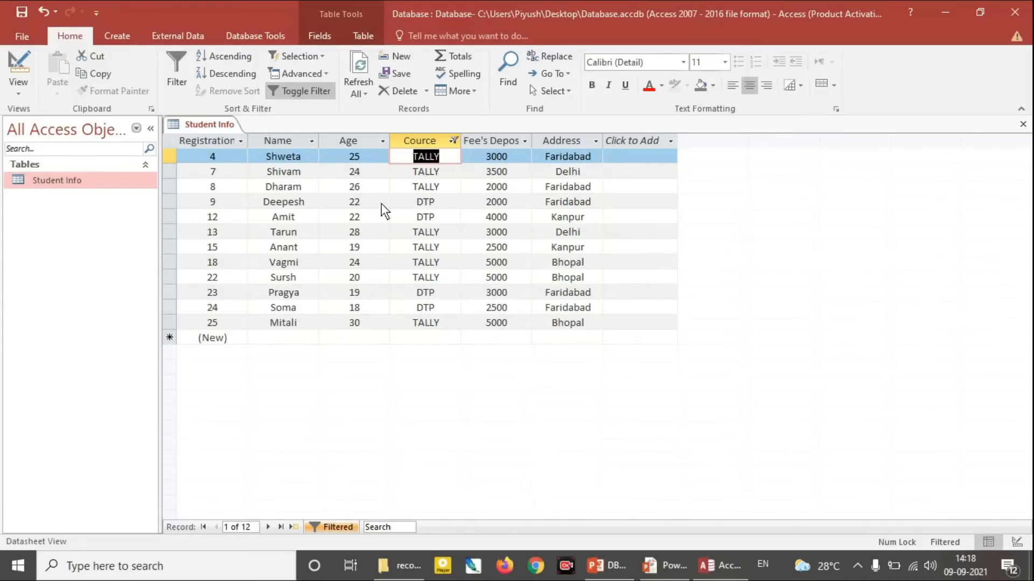
# Step: Switch off the Does Not Contain filter and filter the full Cource column to values ending with "y"
pyautogui.click(442, 141)
pyautogui.click(453, 141)
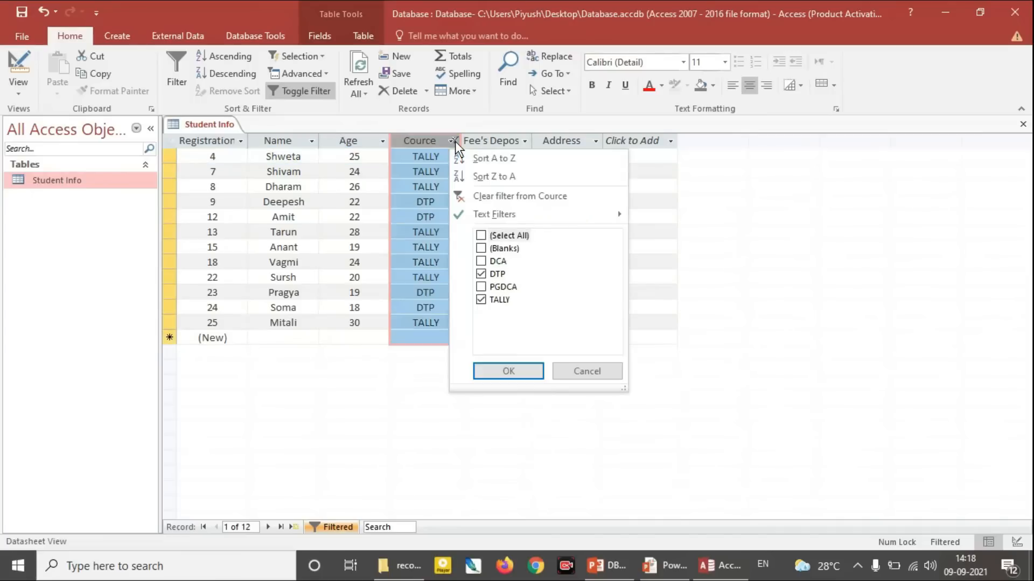
pyautogui.moveTo(540, 214)
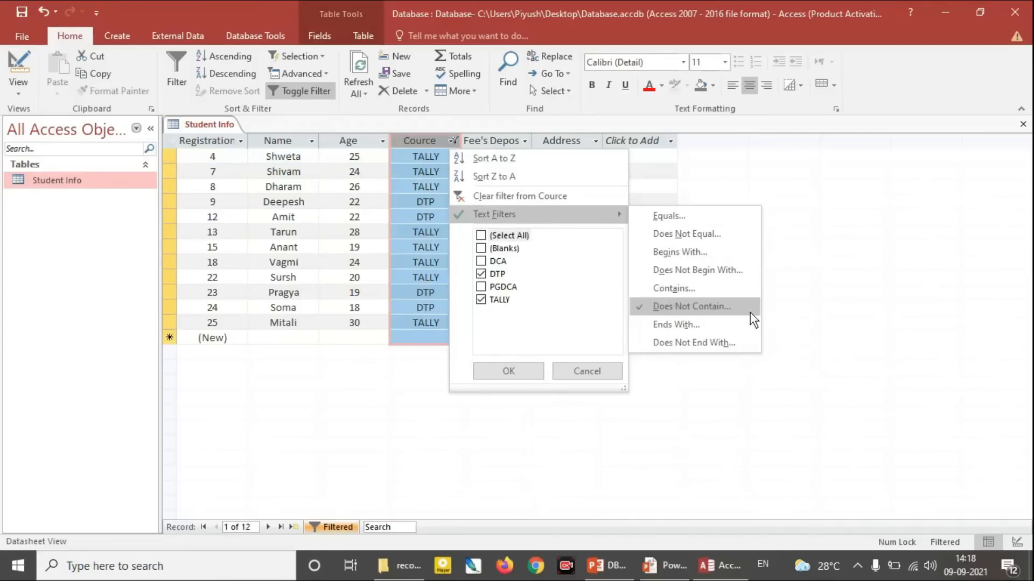
pyautogui.click(308, 91)
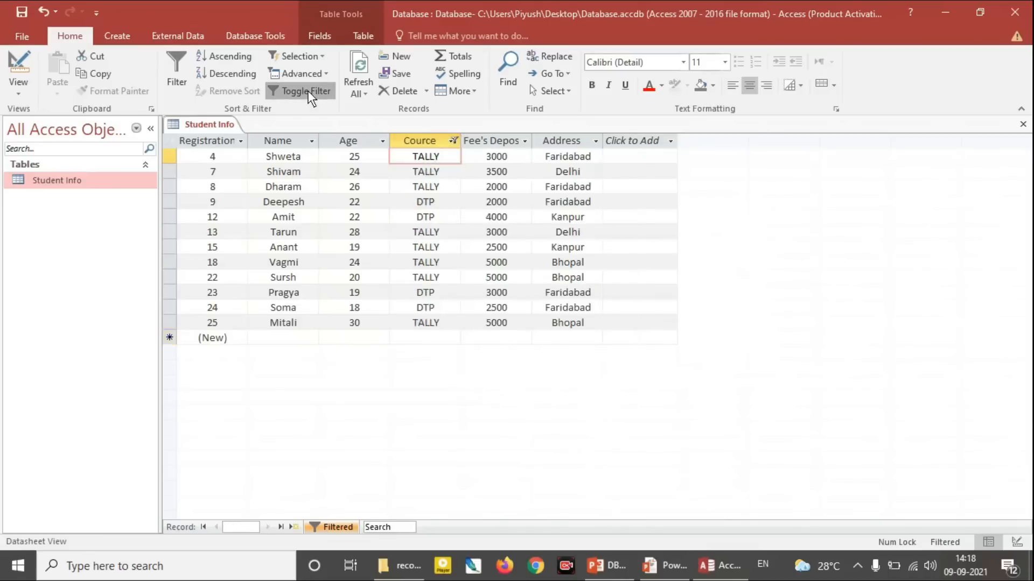
pyautogui.click(308, 91)
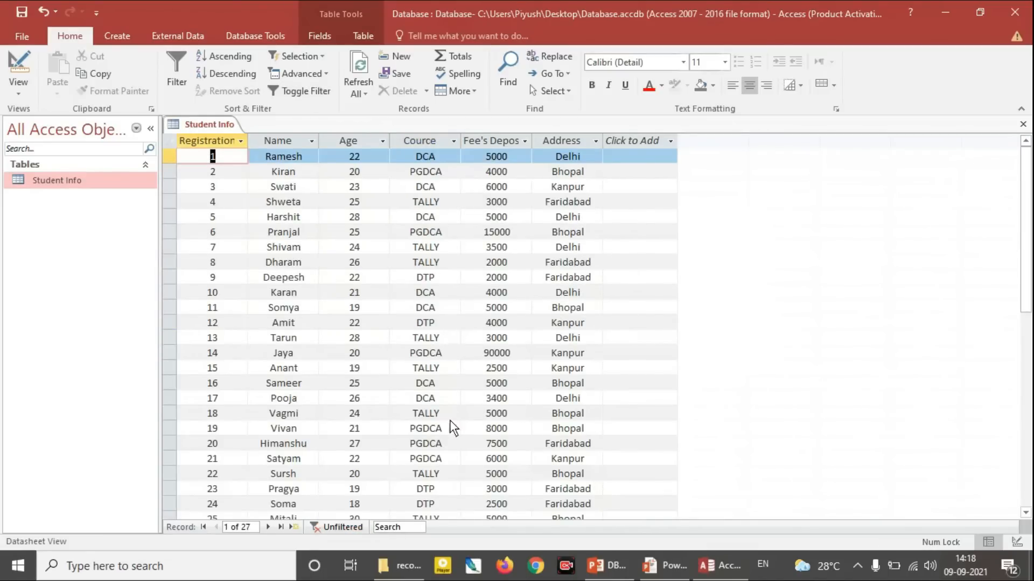
pyautogui.click(445, 142)
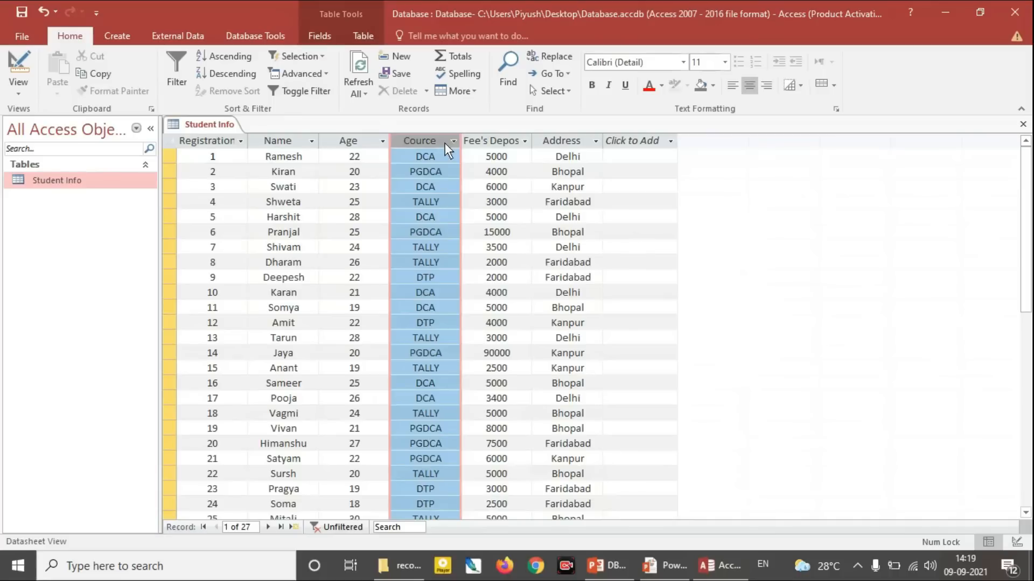
pyautogui.click(452, 140)
pyautogui.moveTo(532, 215)
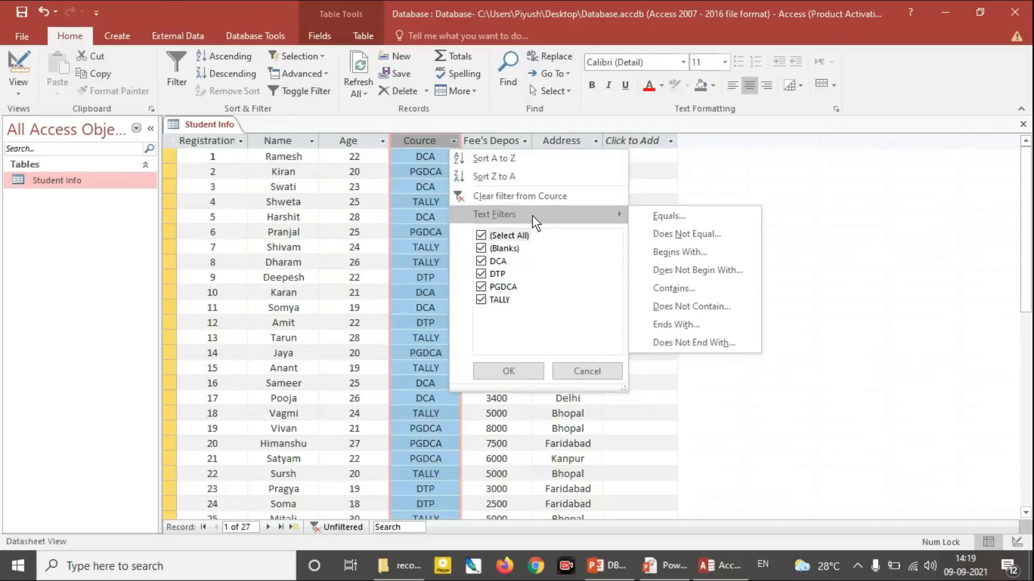
pyautogui.click(684, 326)
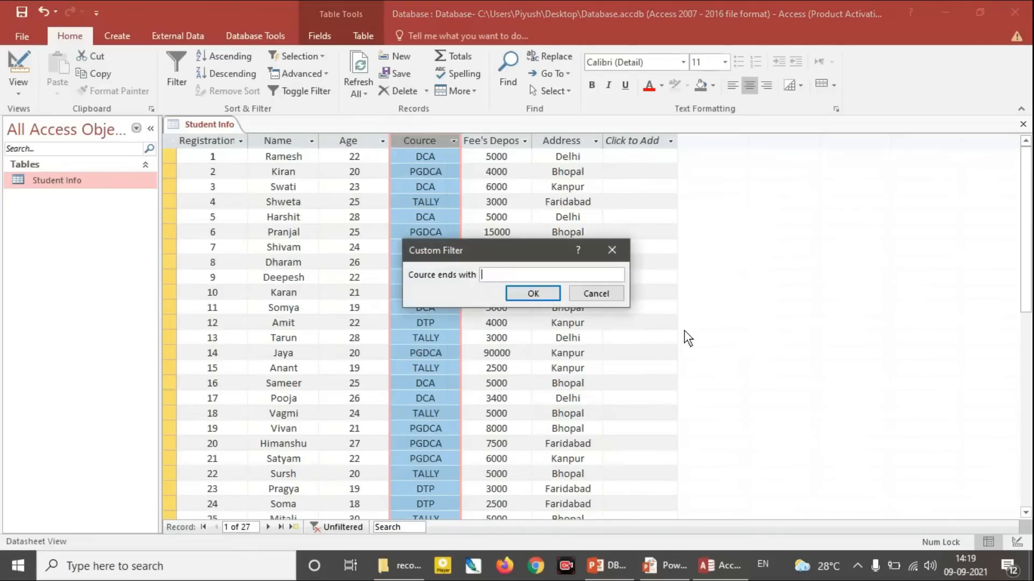
pyautogui.write('y')
pyautogui.click(533, 294)
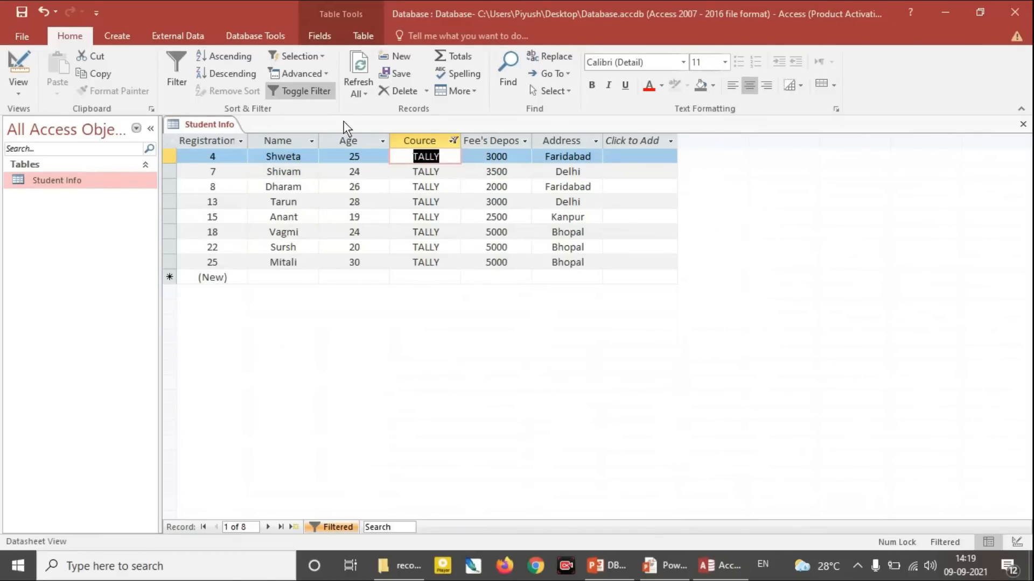
# Step: Switch off the Ends With filter and filter the full Cource column to values that do not end with "a"
pyautogui.click(309, 93)
pyautogui.click(453, 141)
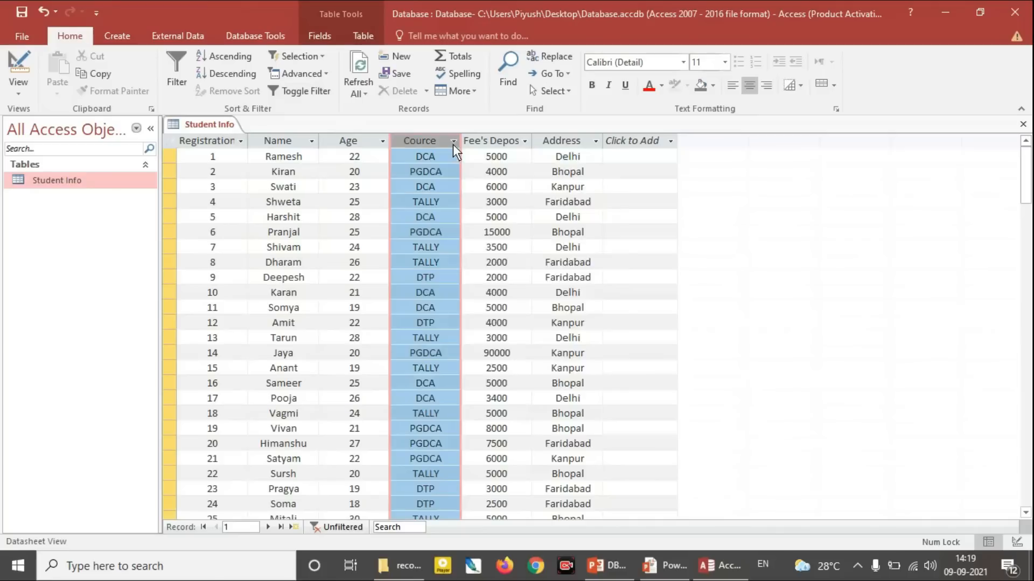
pyautogui.moveTo(554, 215)
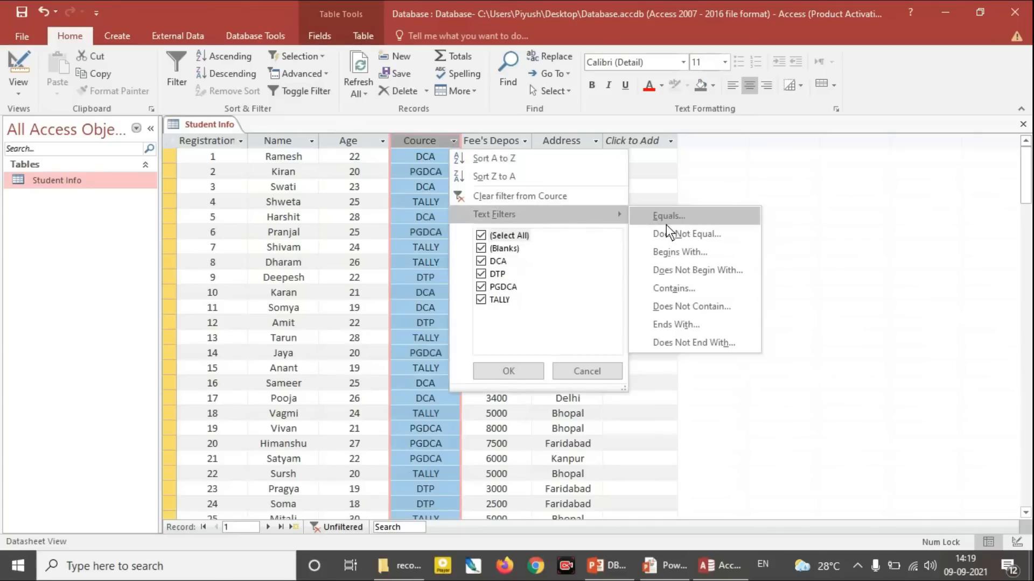
pyautogui.click(690, 342)
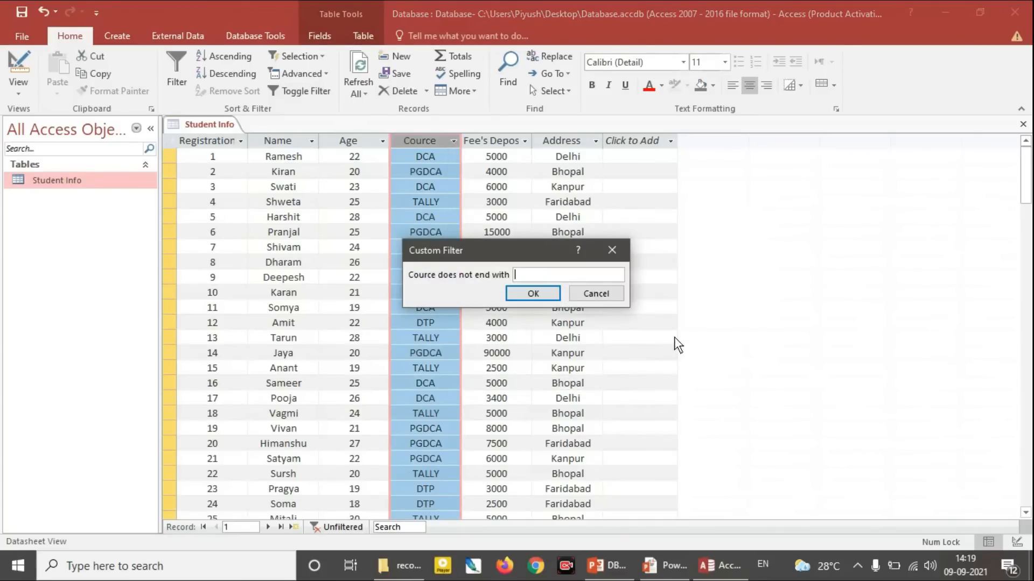
pyautogui.write('a')
pyautogui.click(541, 293)
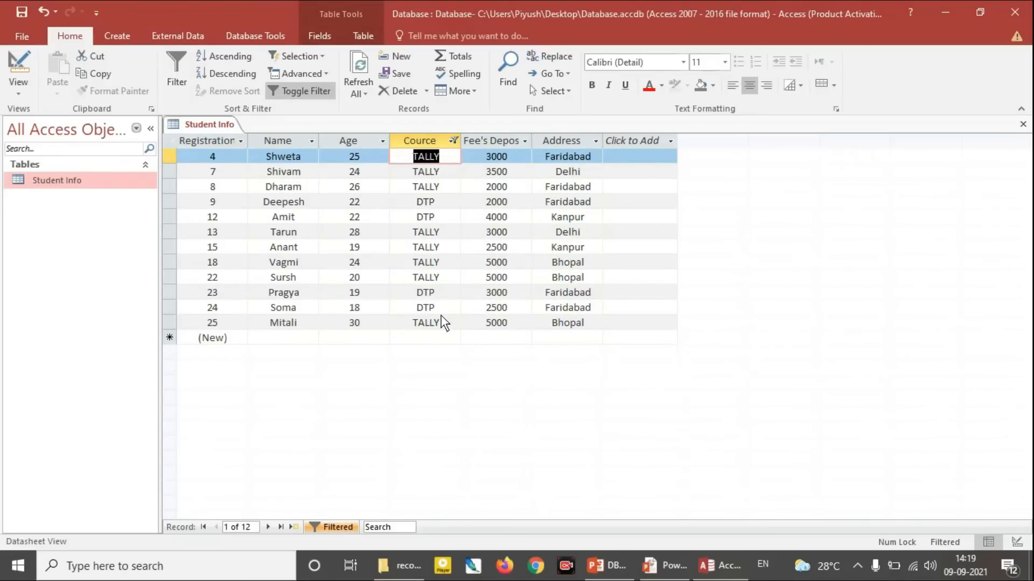
pyautogui.click(453, 141)
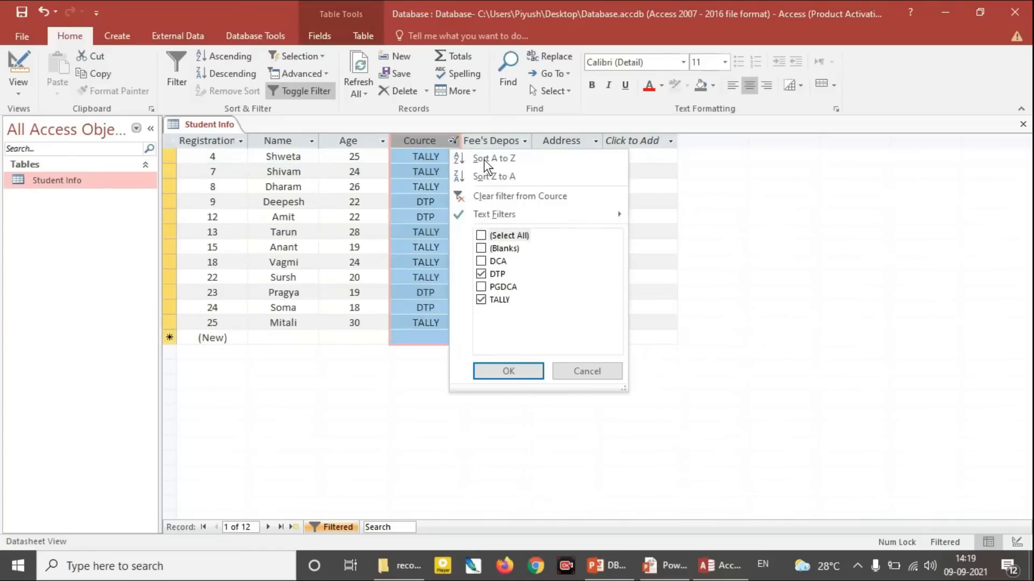
pyautogui.moveTo(571, 213)
pyautogui.click(759, 318)
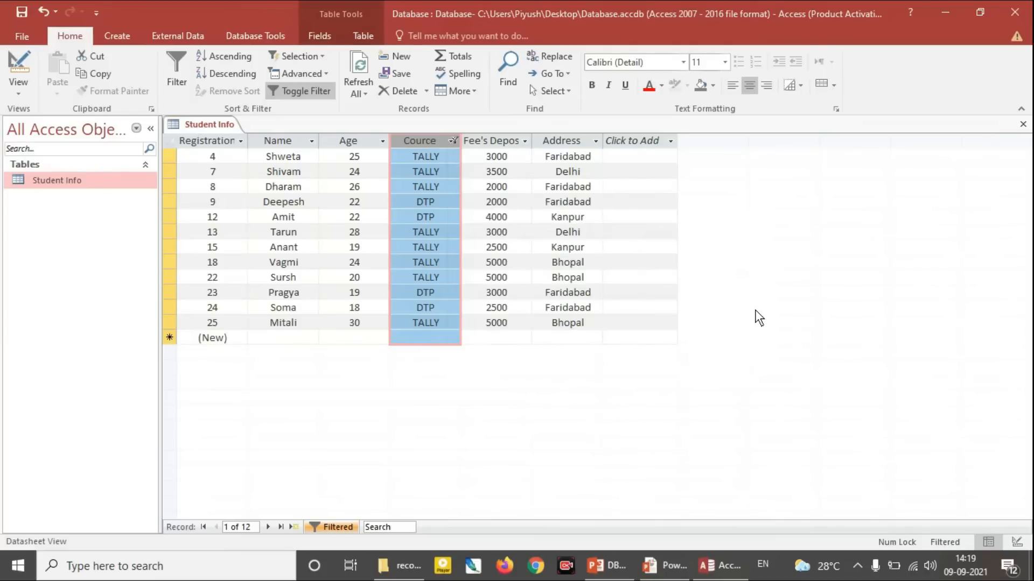
# Step: Add an Equals number filter on the Age column for the value 22, keeping the Cource filter active
pyautogui.click(381, 141)
pyautogui.moveTo(475, 213)
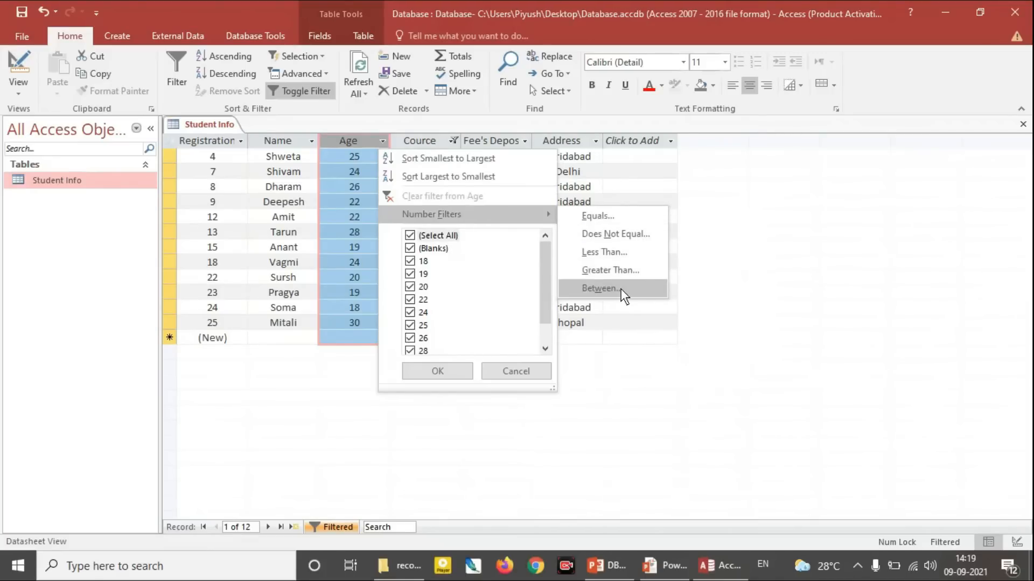
pyautogui.click(613, 217)
pyautogui.write('22')
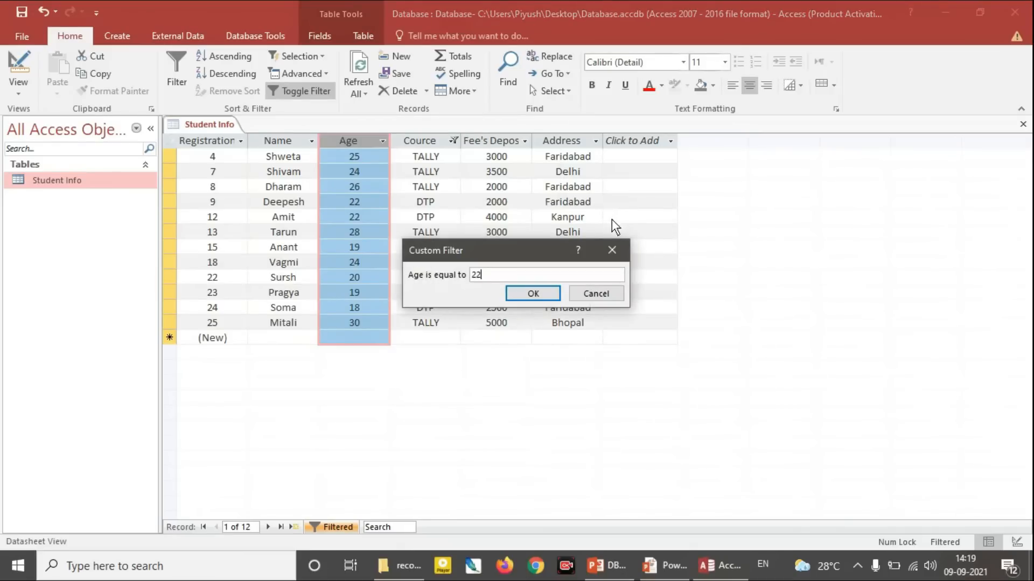
pyautogui.click(543, 292)
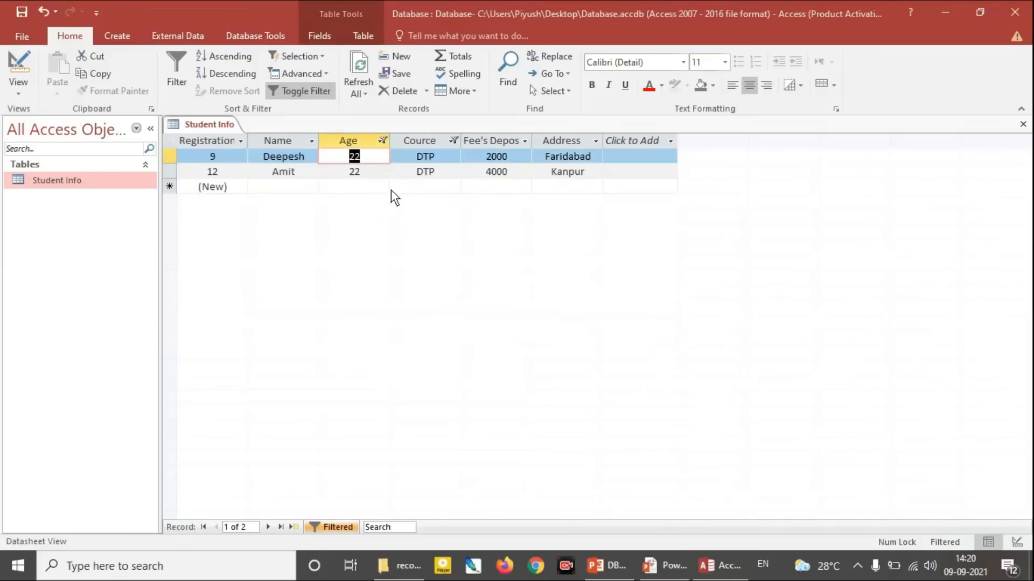
# Step: Change the Age number filter to Does Not Equal 22 while keeping the Cource filter active
pyautogui.click(382, 142)
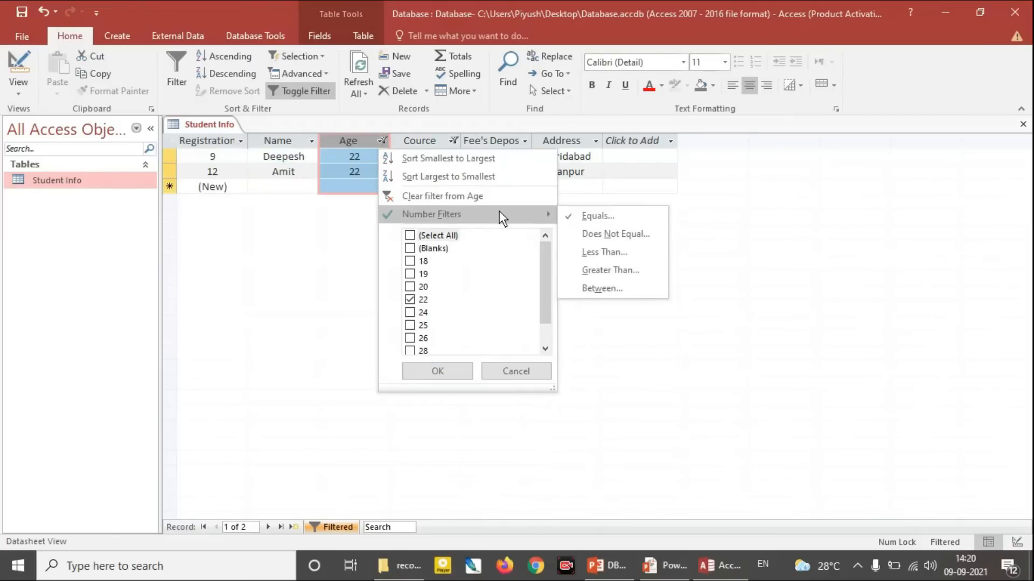
pyautogui.click(628, 235)
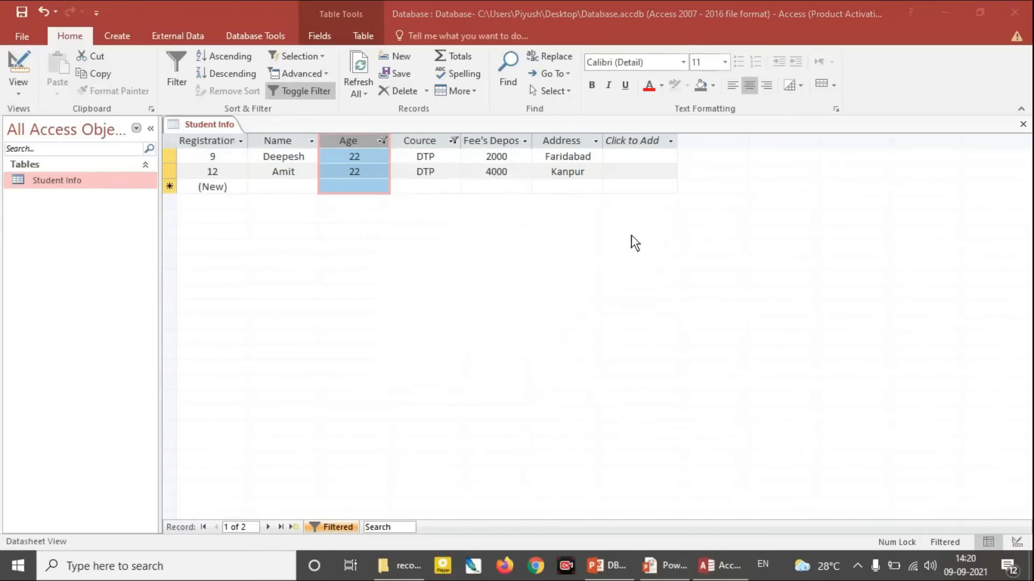
pyautogui.write('22')
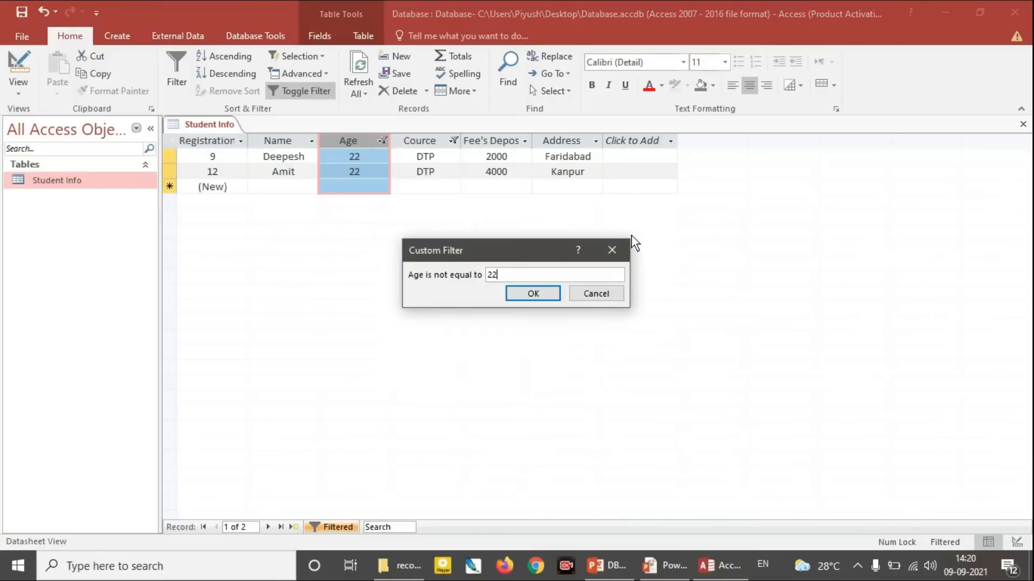
pyautogui.click(535, 294)
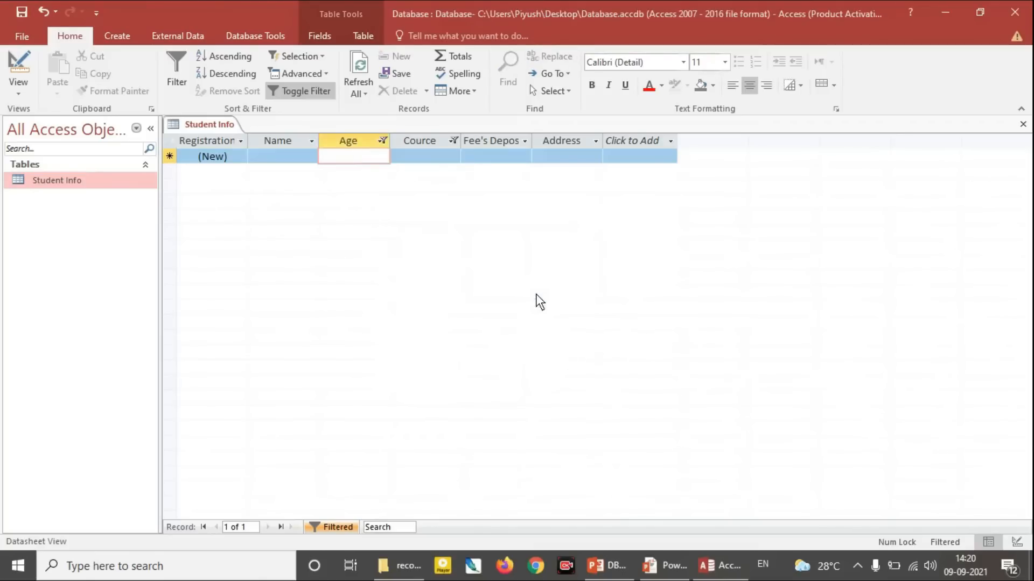
# Step: Switch off all active filters and filter the full Age column to values that do not equal 22
pyautogui.click(302, 93)
pyautogui.click(382, 141)
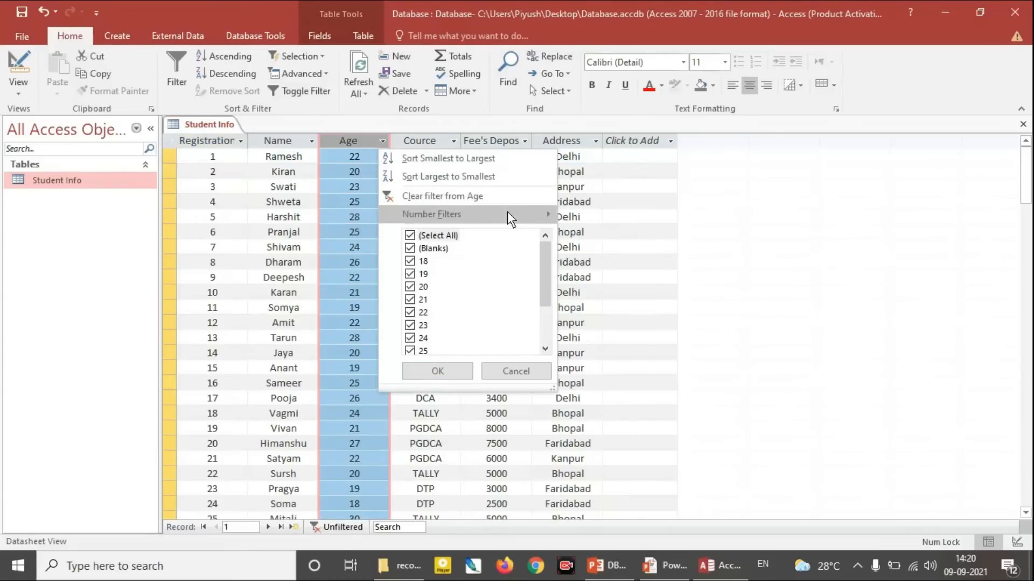
pyautogui.moveTo(507, 214)
pyautogui.click(622, 234)
pyautogui.write('22')
pyautogui.click(537, 295)
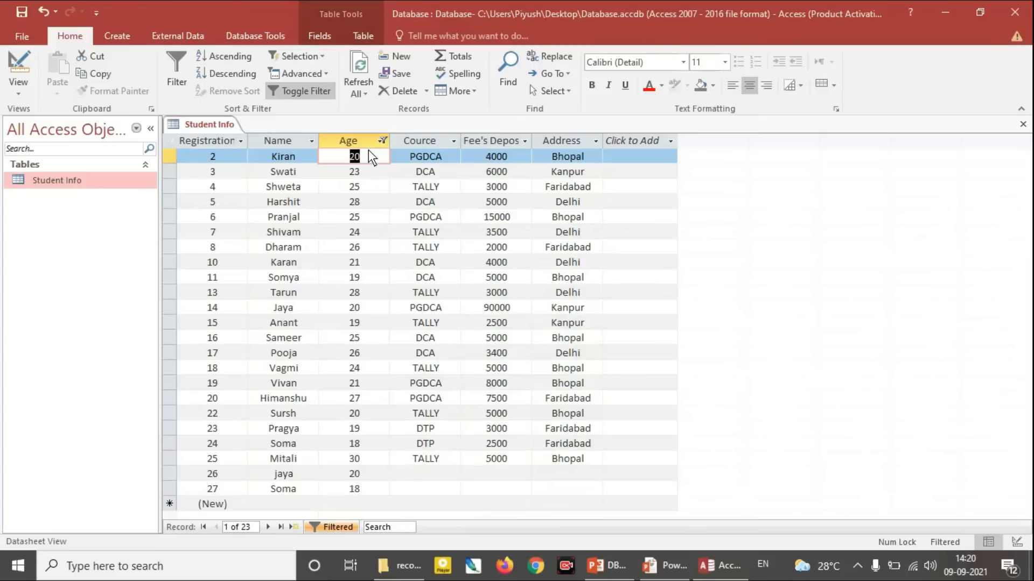
# Step: Switch off the Age filter and reapply the Does Not Equal number filter for 22
pyautogui.click(381, 141)
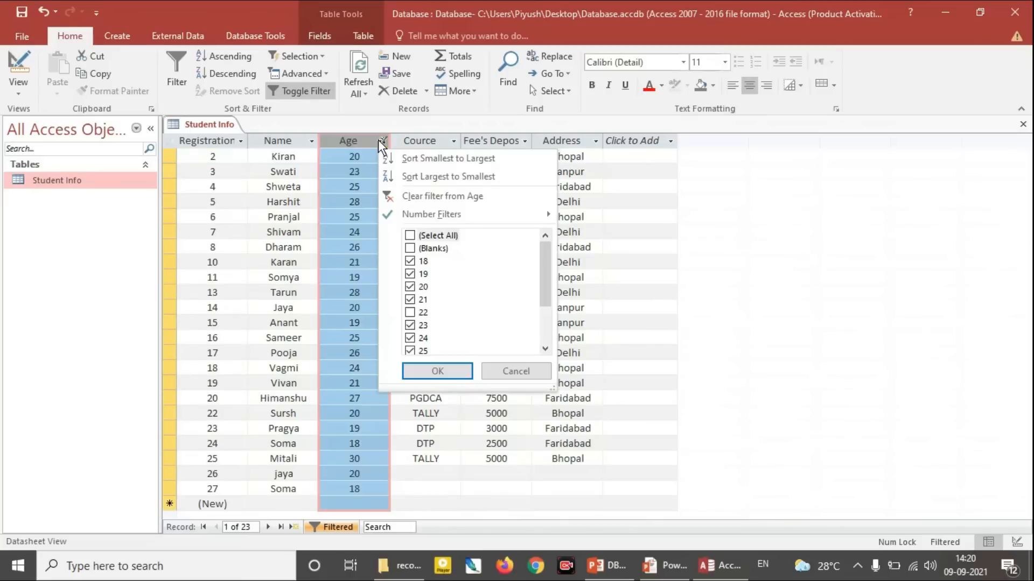
pyautogui.click(304, 93)
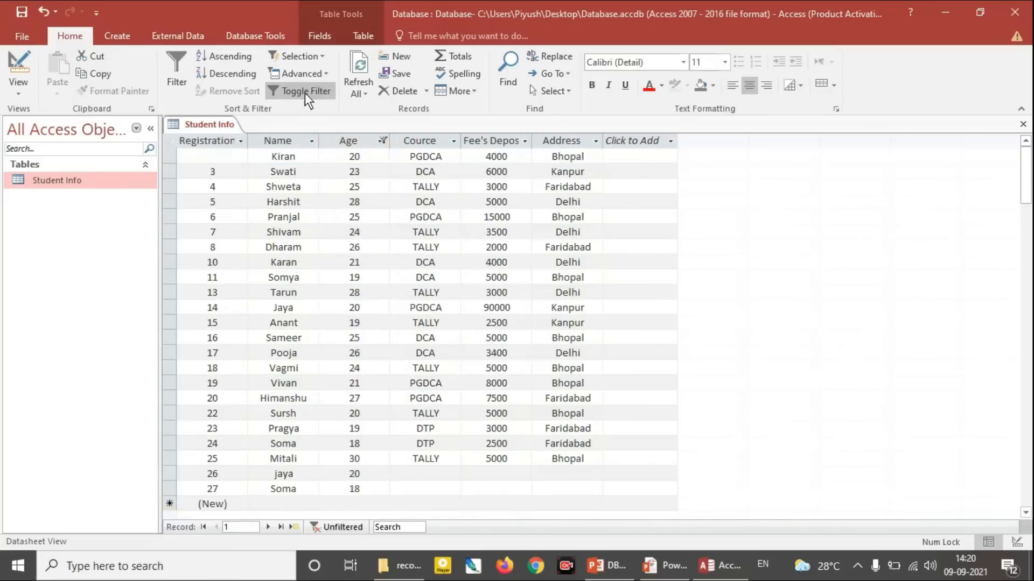
pyautogui.click(382, 141)
pyautogui.moveTo(486, 214)
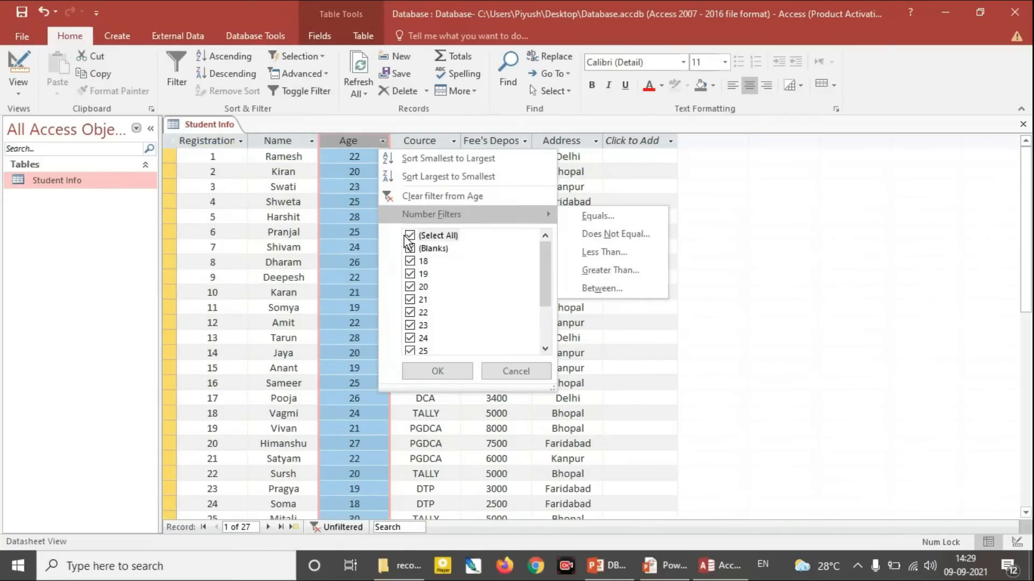
pyautogui.moveTo(532, 216)
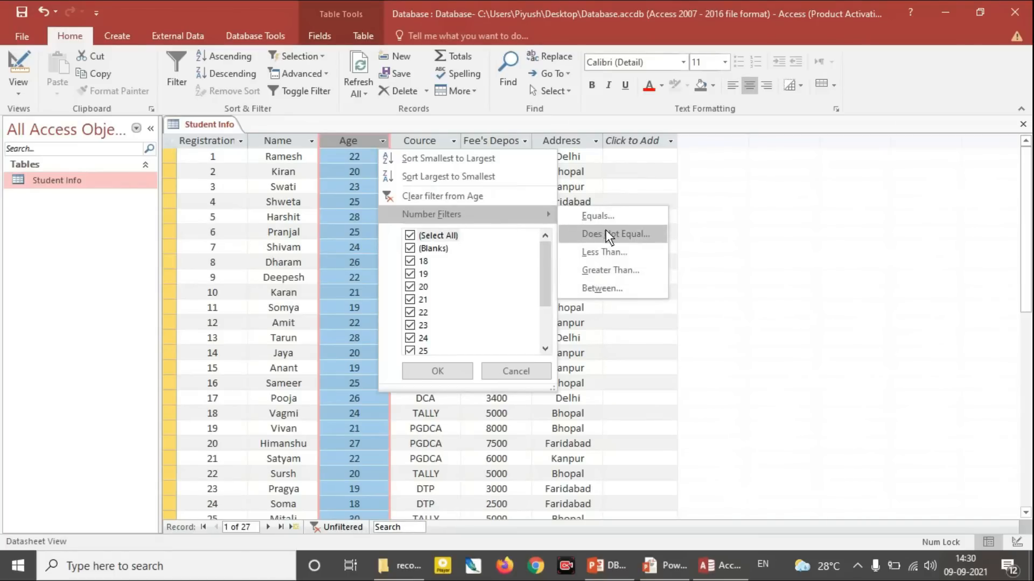
pyautogui.click(610, 233)
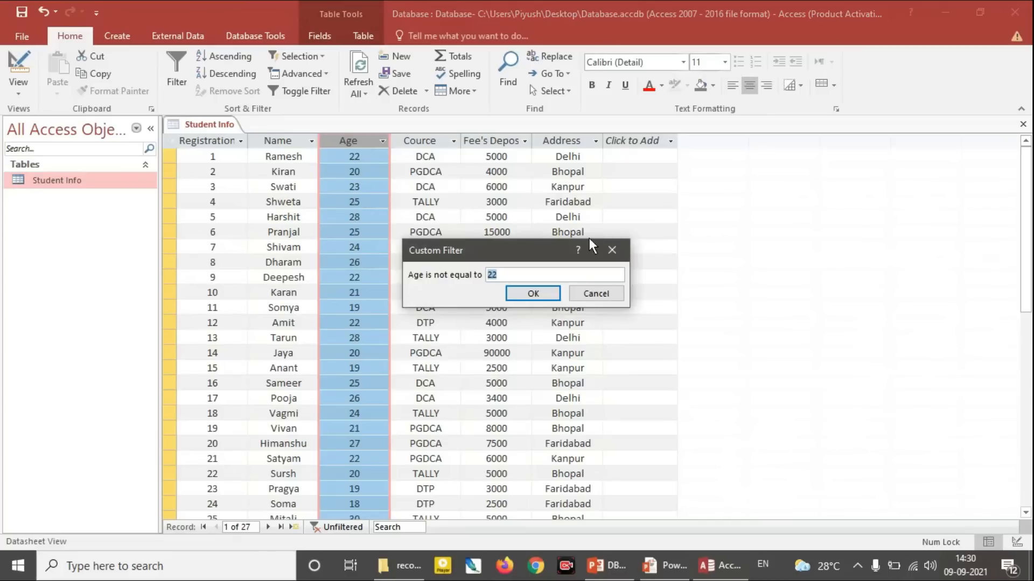
pyautogui.click(542, 293)
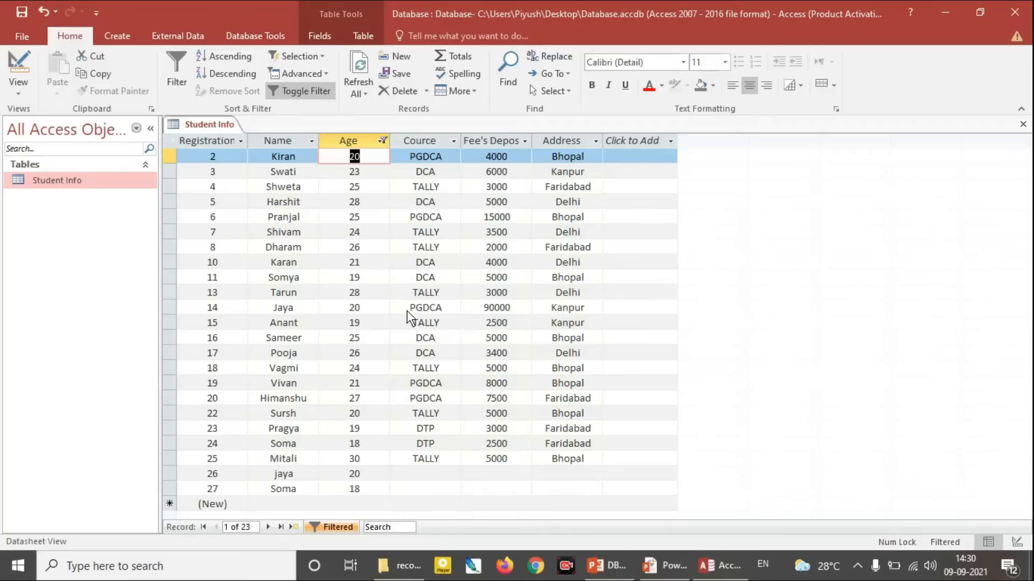
# Step: Switch off the Does Not Equal filter and filter the full Age column to values less than or equal to 20
pyautogui.click(304, 91)
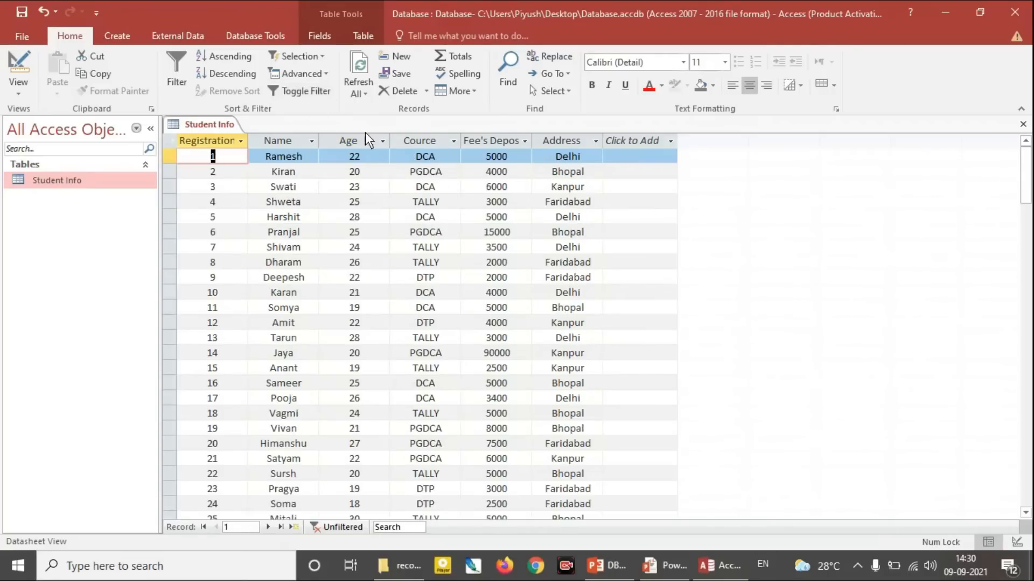
pyautogui.click(383, 141)
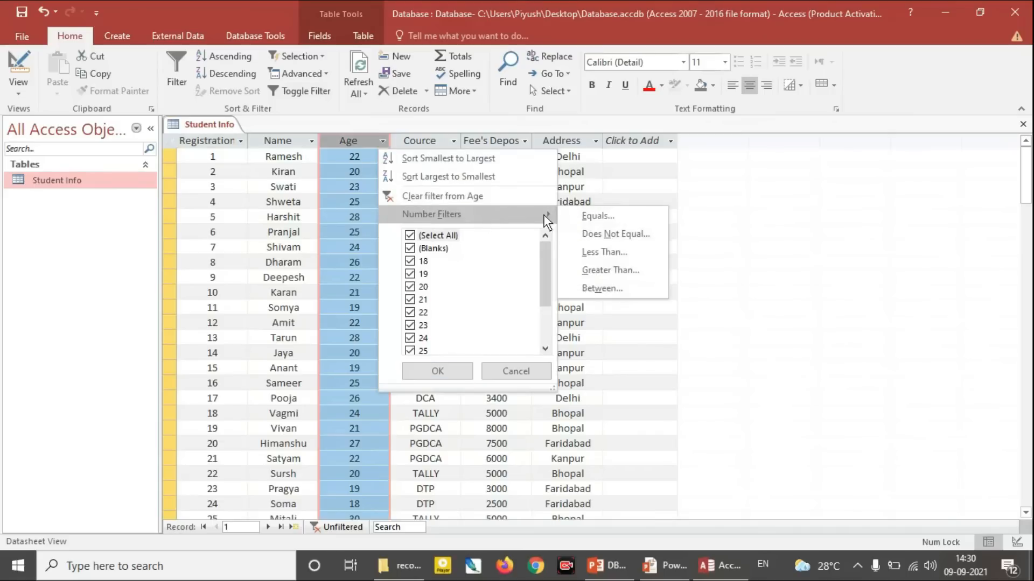
pyautogui.click(624, 252)
pyautogui.write('20')
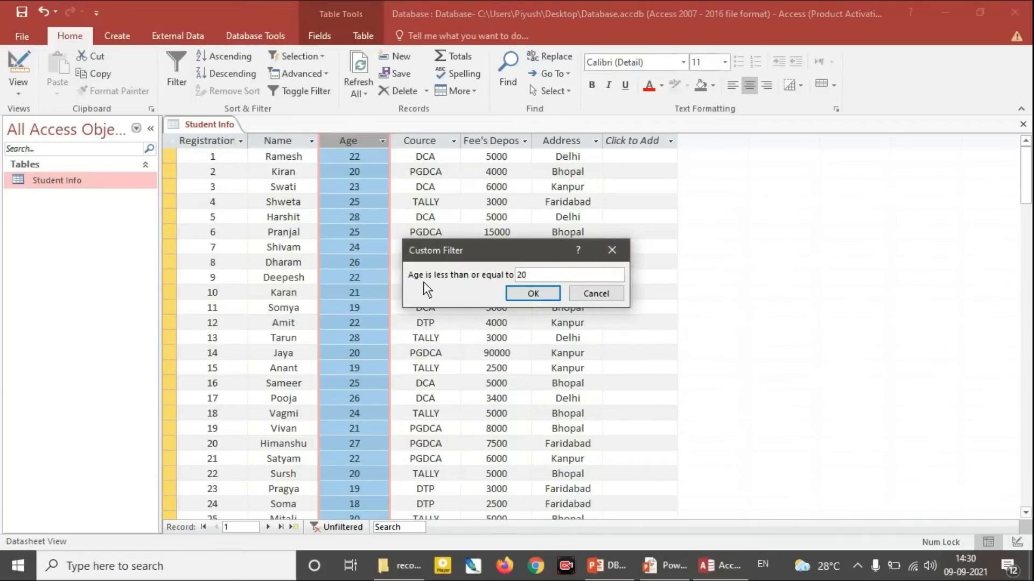
pyautogui.click(535, 292)
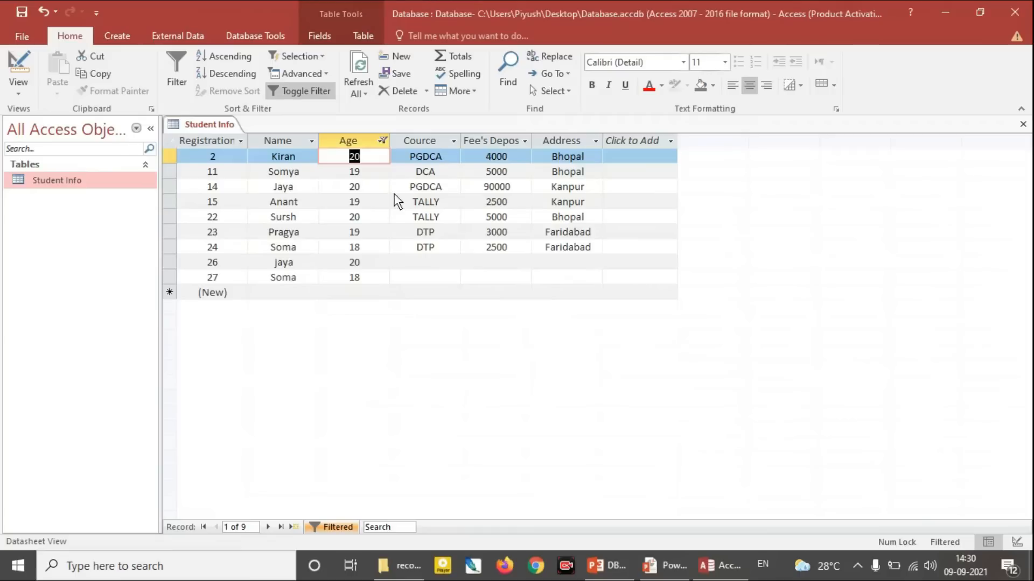
# Step: Switch off the Less Than filter and filter the full Age column to values greater than or equal to 20
pyautogui.click(382, 141)
pyautogui.moveTo(484, 215)
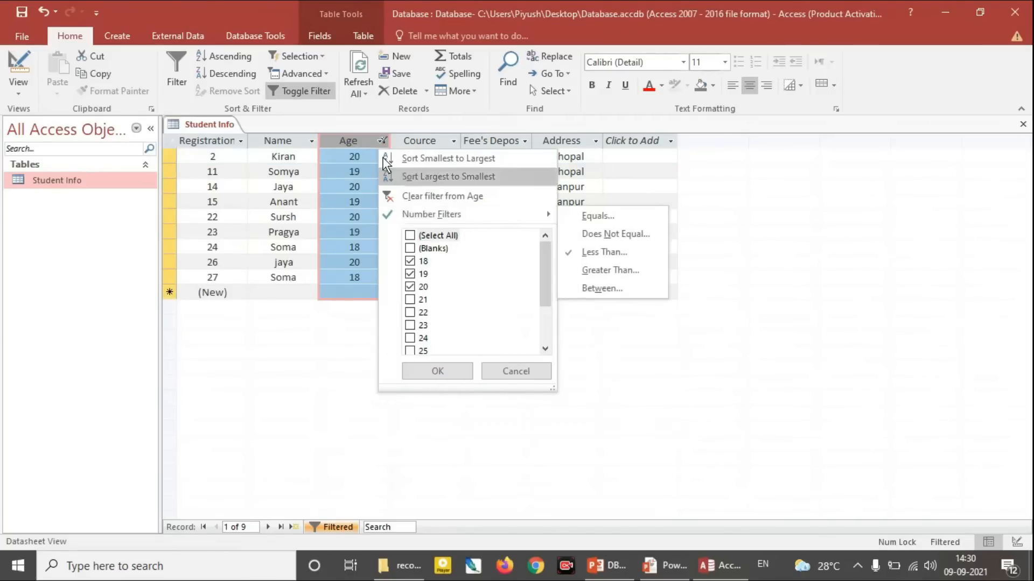
pyautogui.click(299, 93)
pyautogui.click(382, 141)
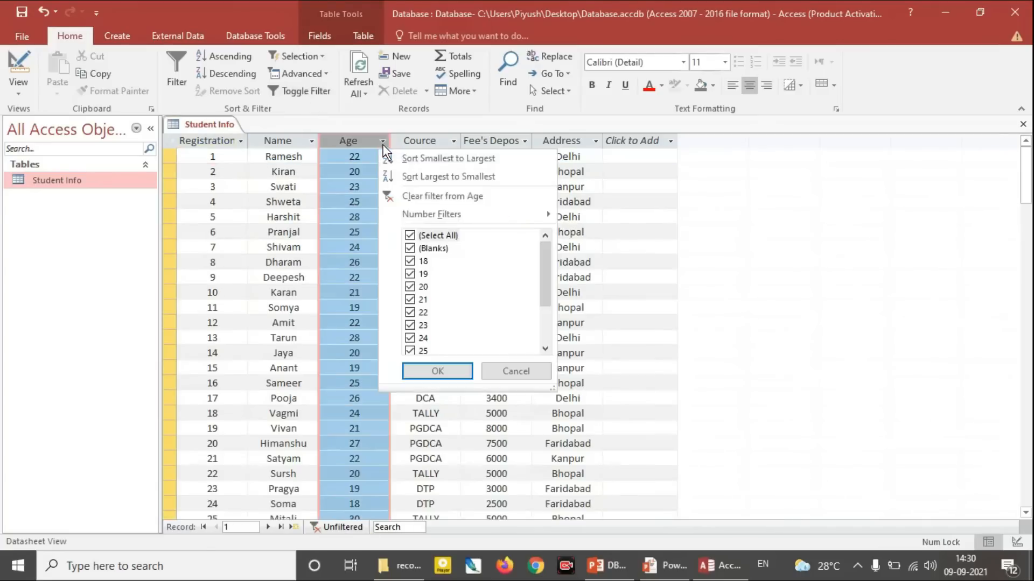
pyautogui.moveTo(487, 214)
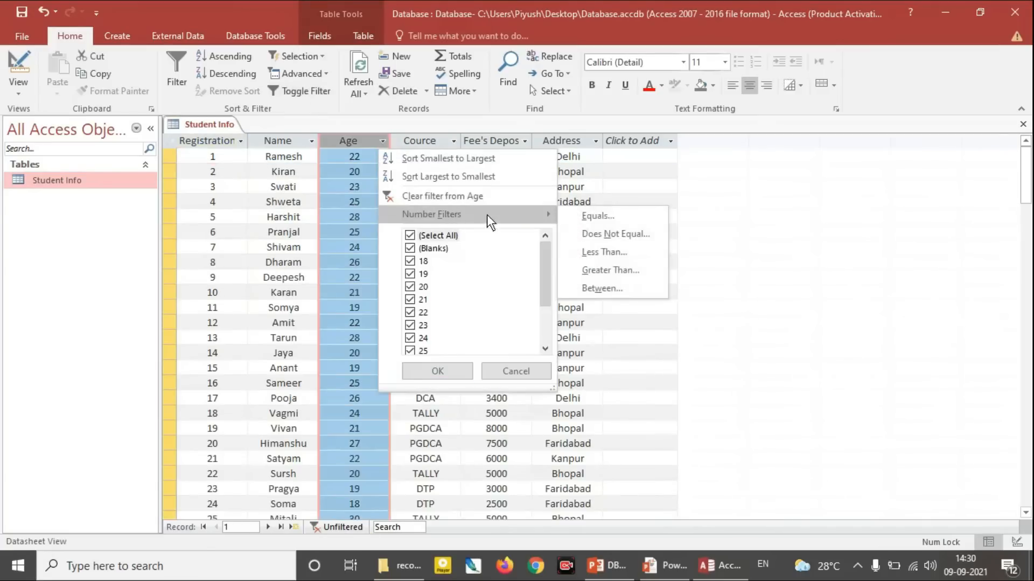
pyautogui.click(632, 266)
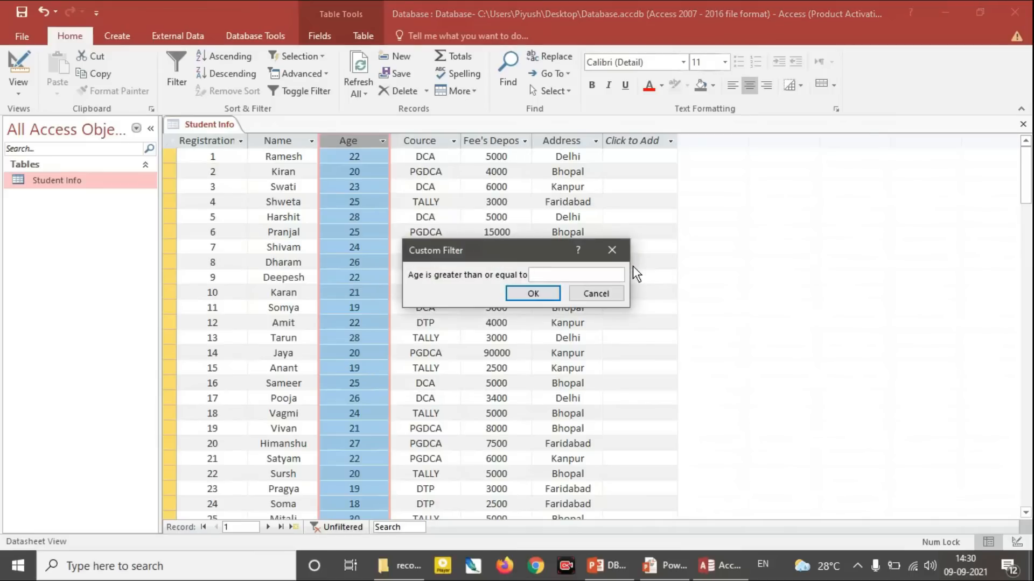
pyautogui.write('20')
pyautogui.click(549, 292)
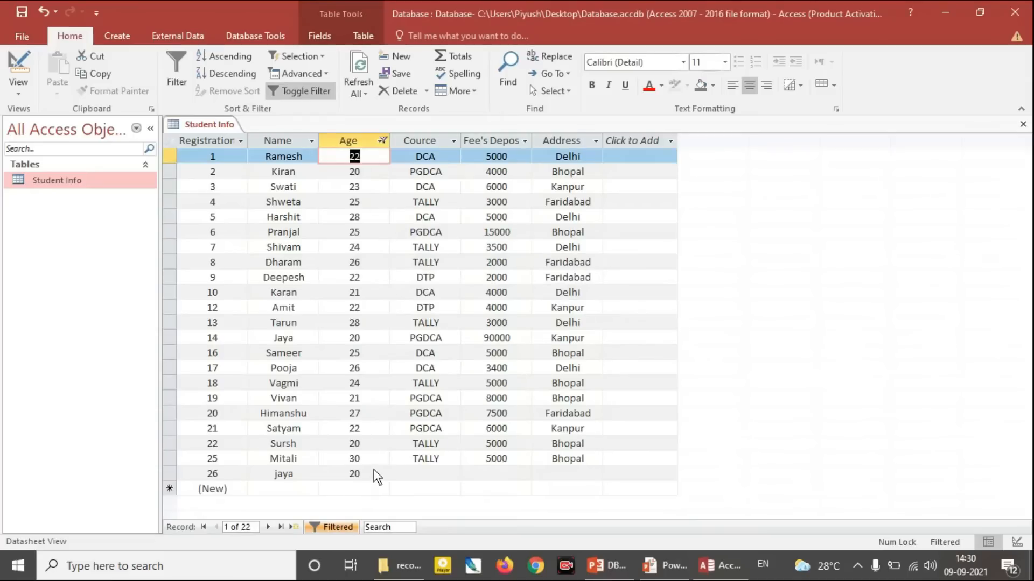
# Step: Switch off the Greater Than filter and filter the full Age column to values between 18 and 22
pyautogui.click(323, 93)
pyautogui.click(382, 141)
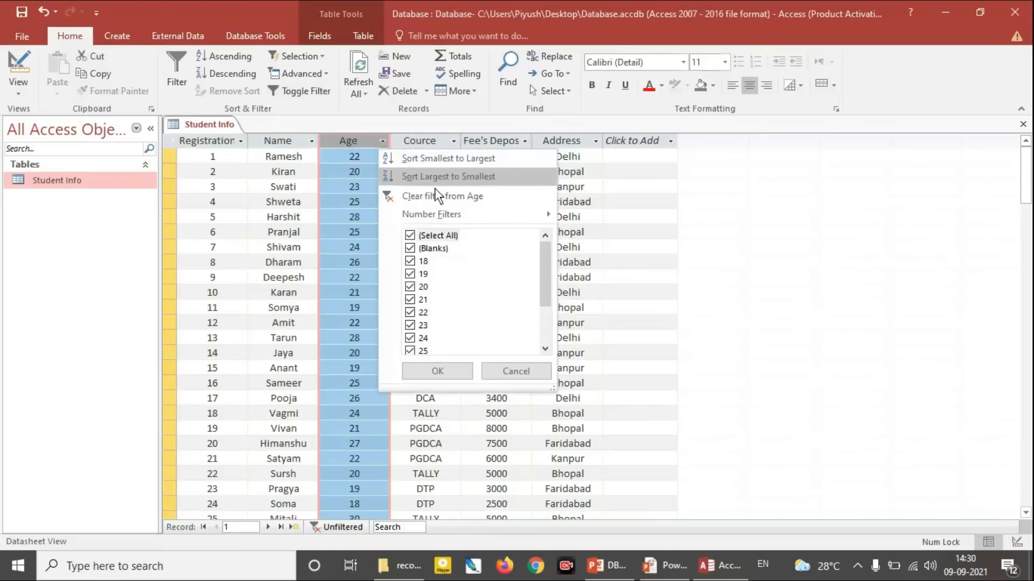
pyautogui.moveTo(480, 214)
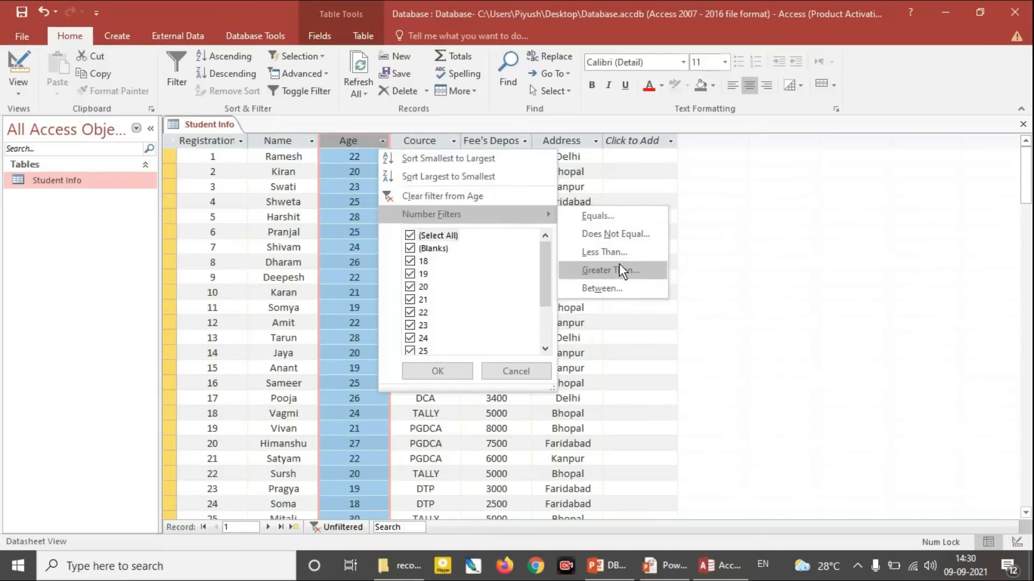
pyautogui.click(621, 286)
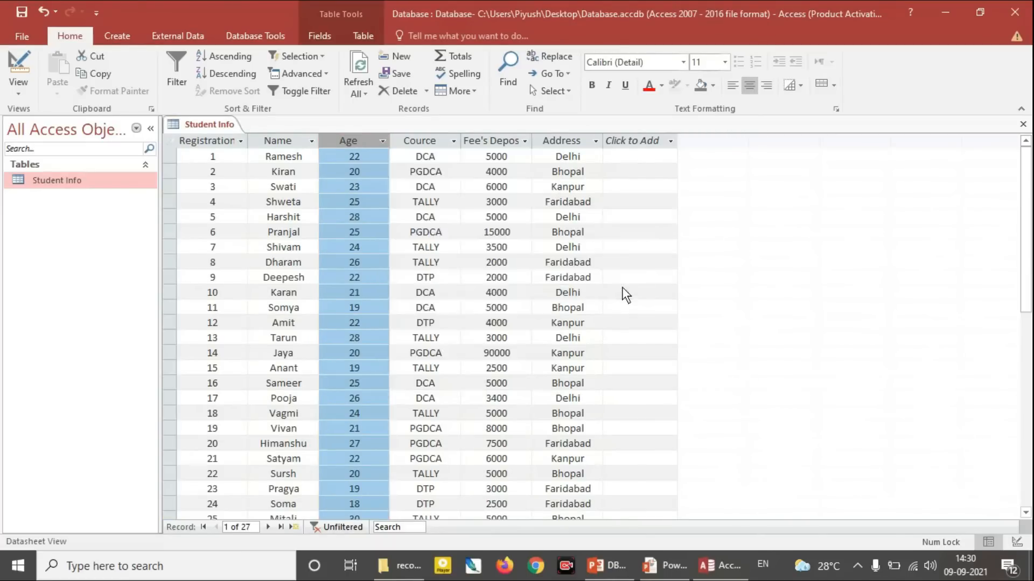
pyautogui.write('18')
pyautogui.click(571, 284)
pyautogui.write('22')
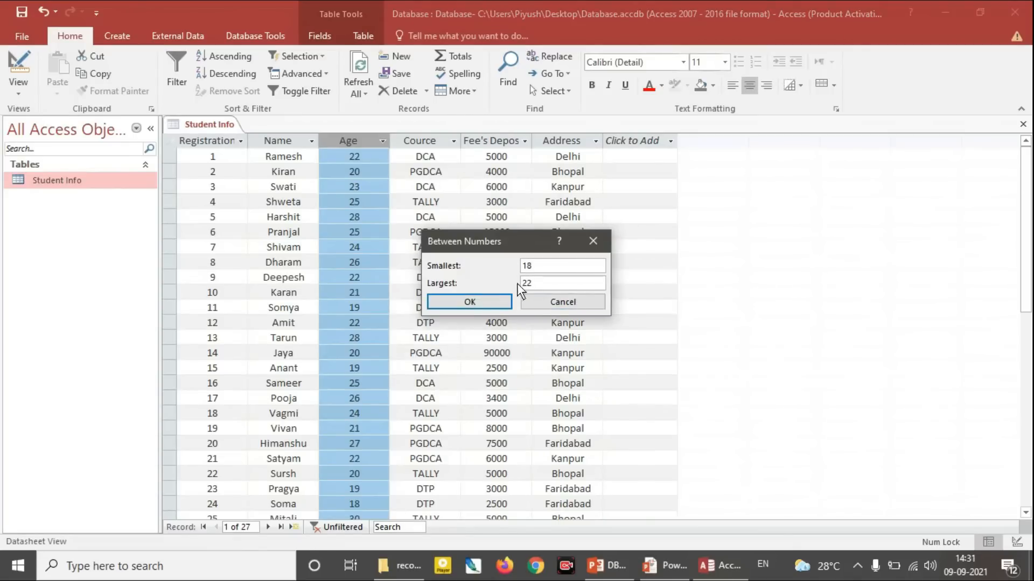
pyautogui.click(483, 303)
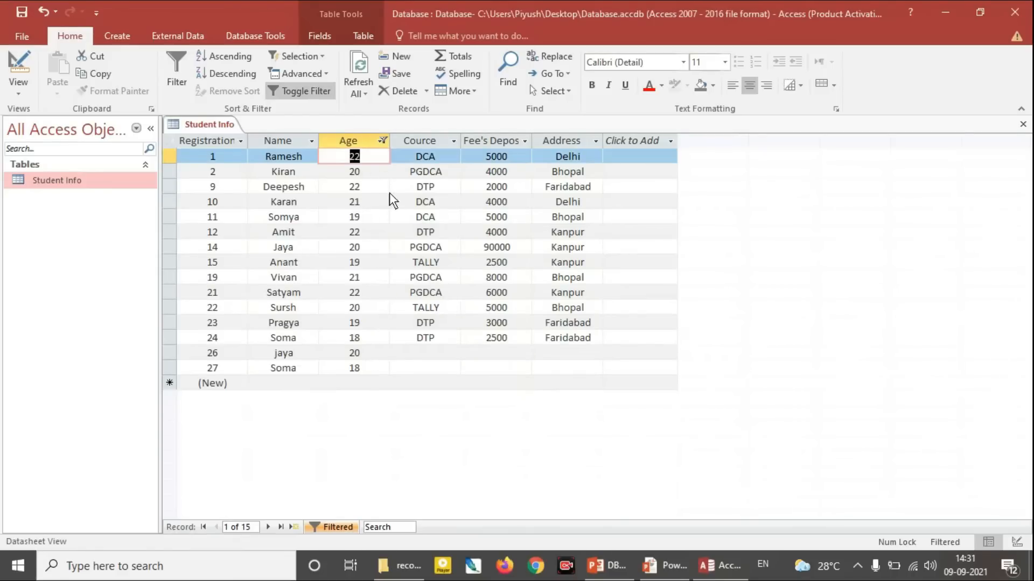
# Step: Compare the text filter options offered for the Cource column with the number filter options for the Age column
pyautogui.click(383, 141)
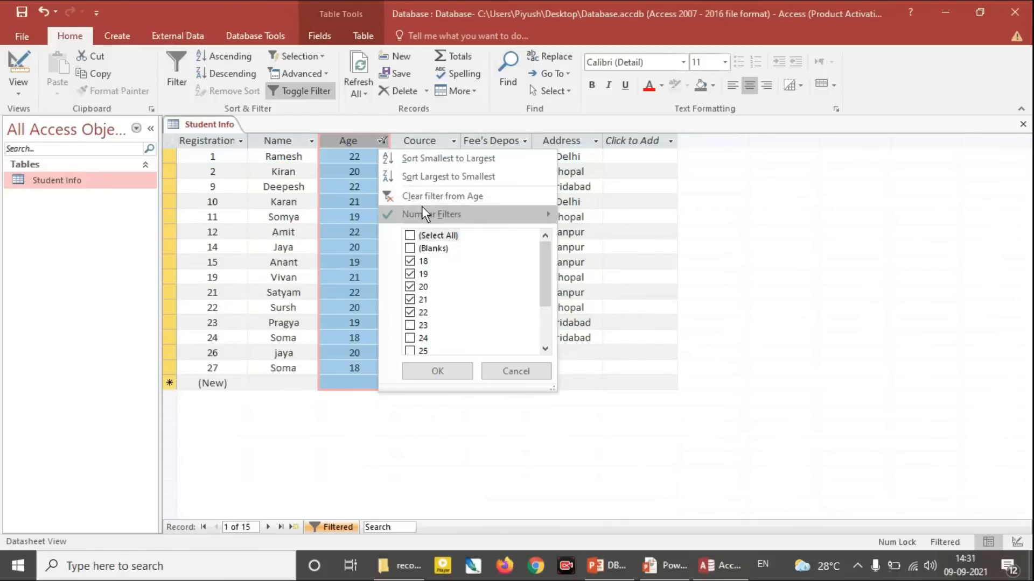
pyautogui.click(453, 141)
pyautogui.click(453, 141)
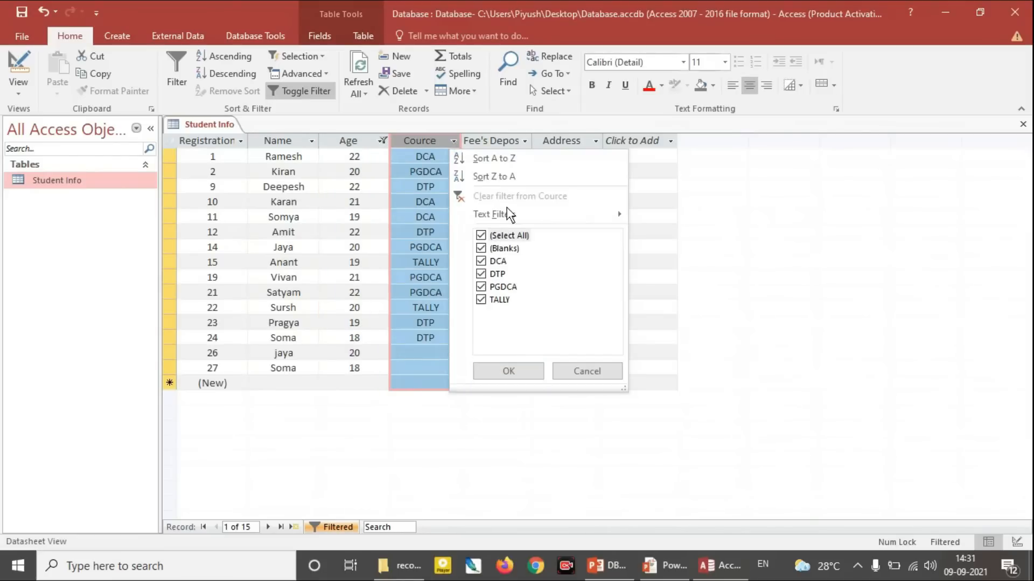
pyautogui.moveTo(519, 215)
pyautogui.click(810, 231)
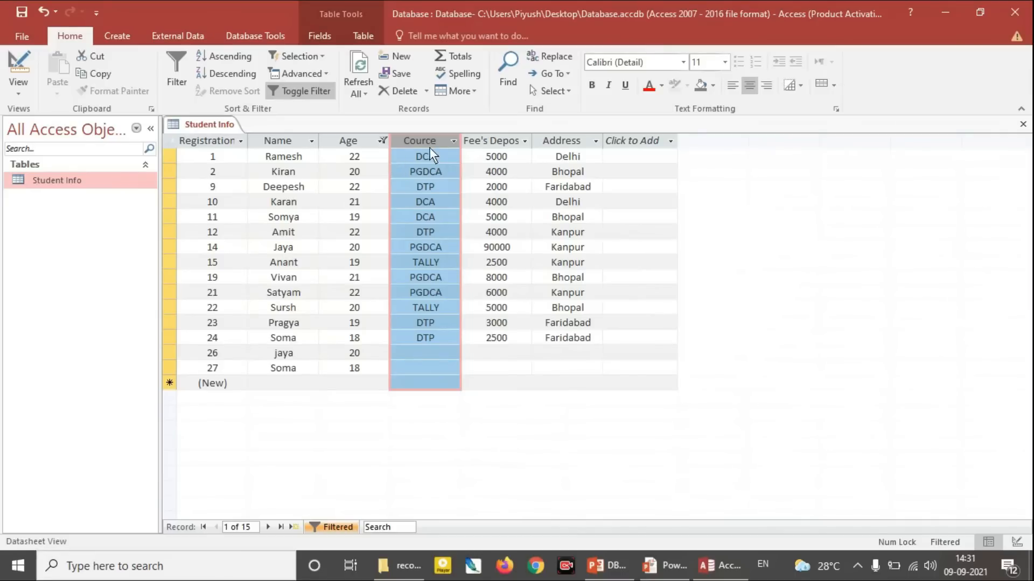
pyautogui.click(453, 141)
pyautogui.moveTo(545, 214)
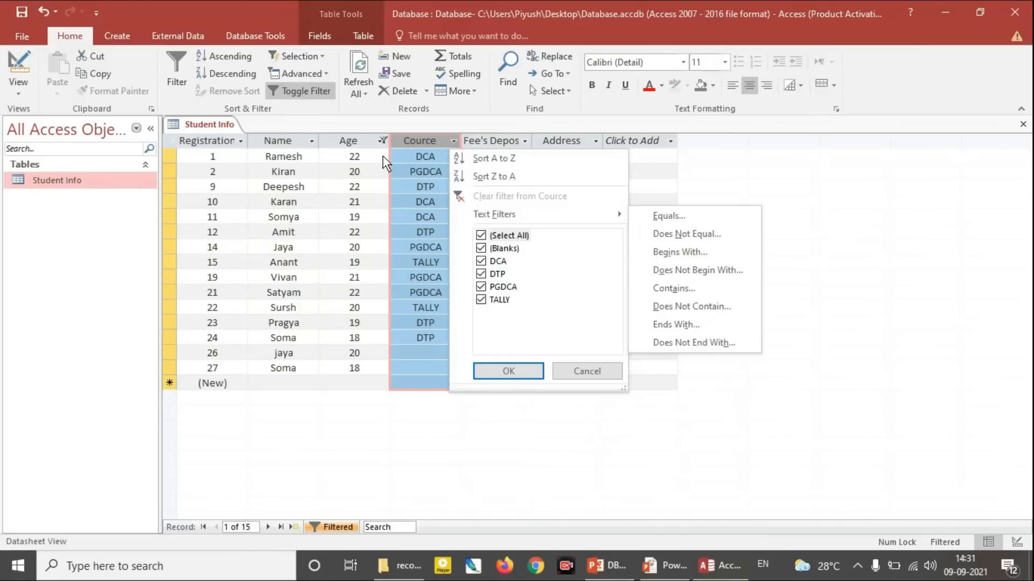
pyautogui.click(372, 140)
pyautogui.click(382, 141)
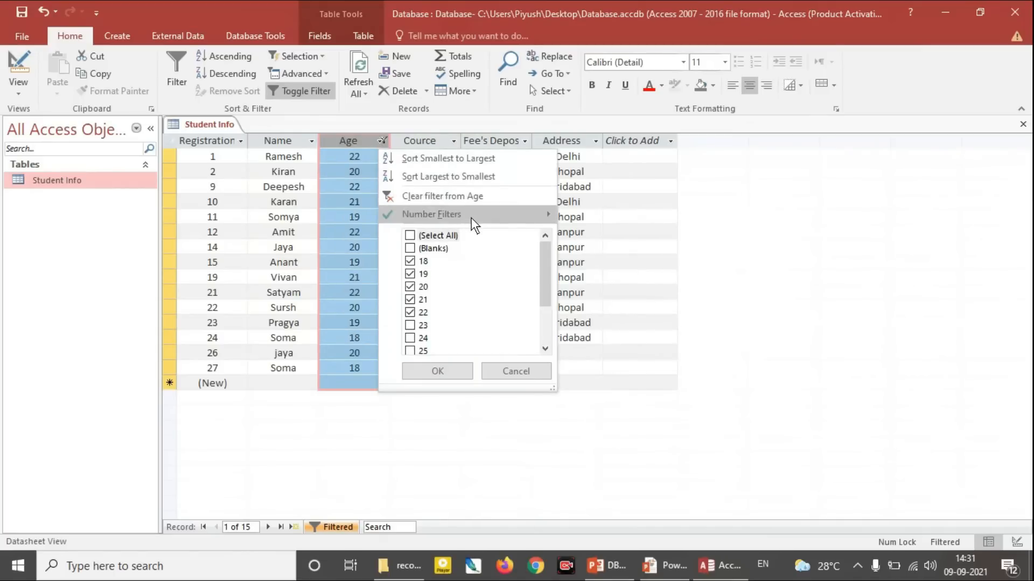
pyautogui.moveTo(471, 217)
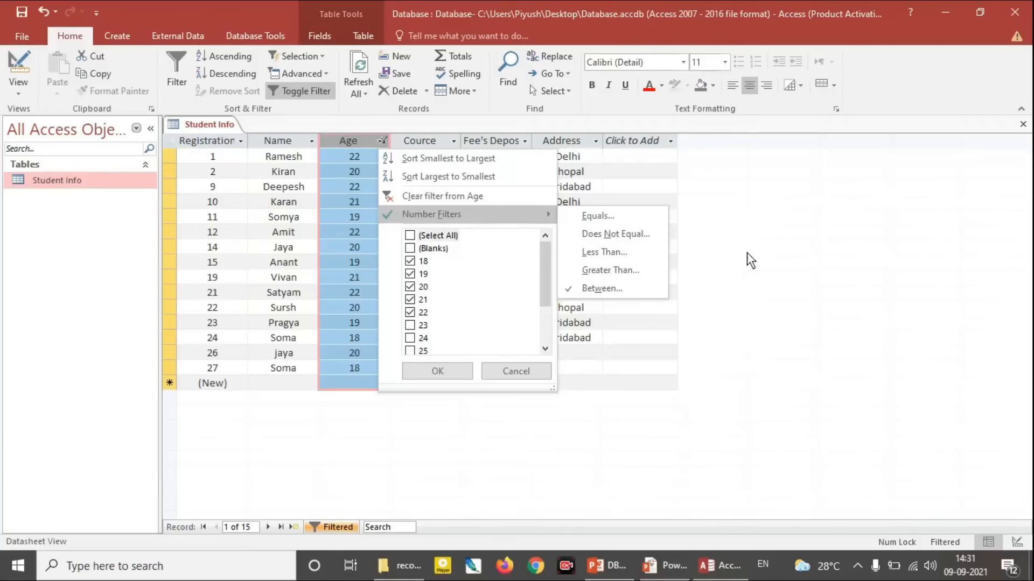
pyautogui.click(761, 255)
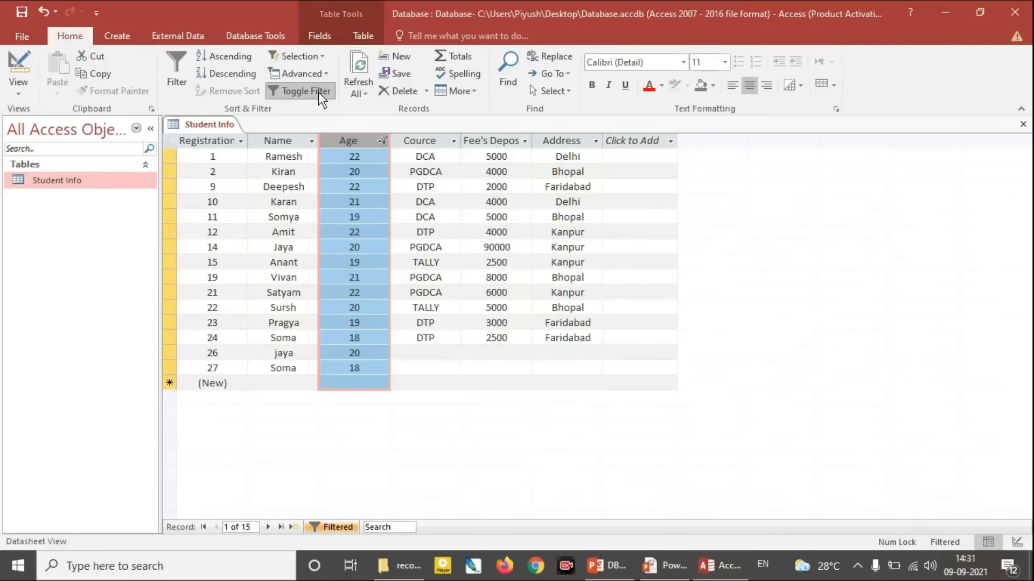
# Step: Switch to the PowerPoint slide show to review the four filter types on the Filters slide, and return to Access
pyautogui.click(657, 567)
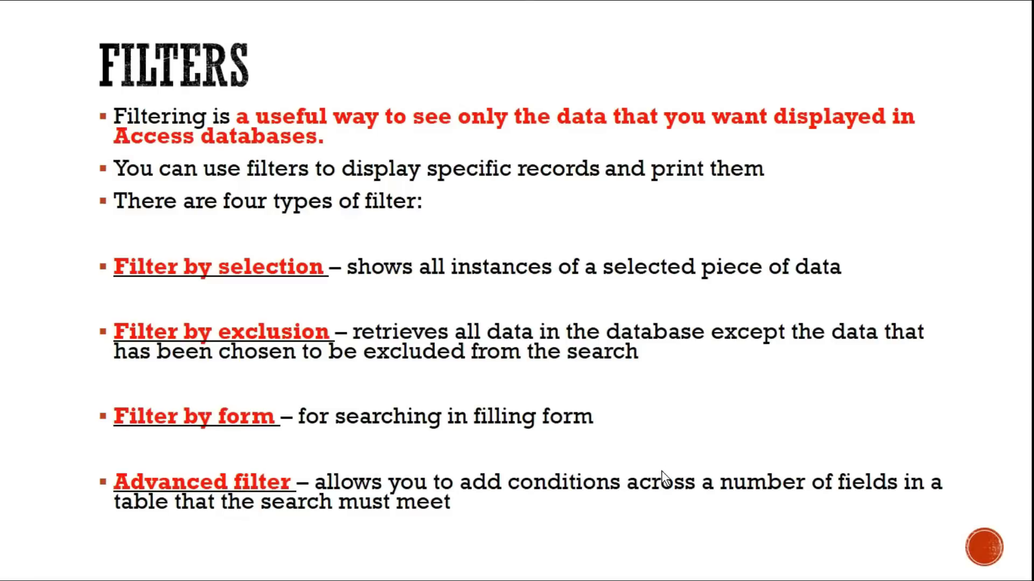
pyautogui.hotkey('alt', 'Tab')
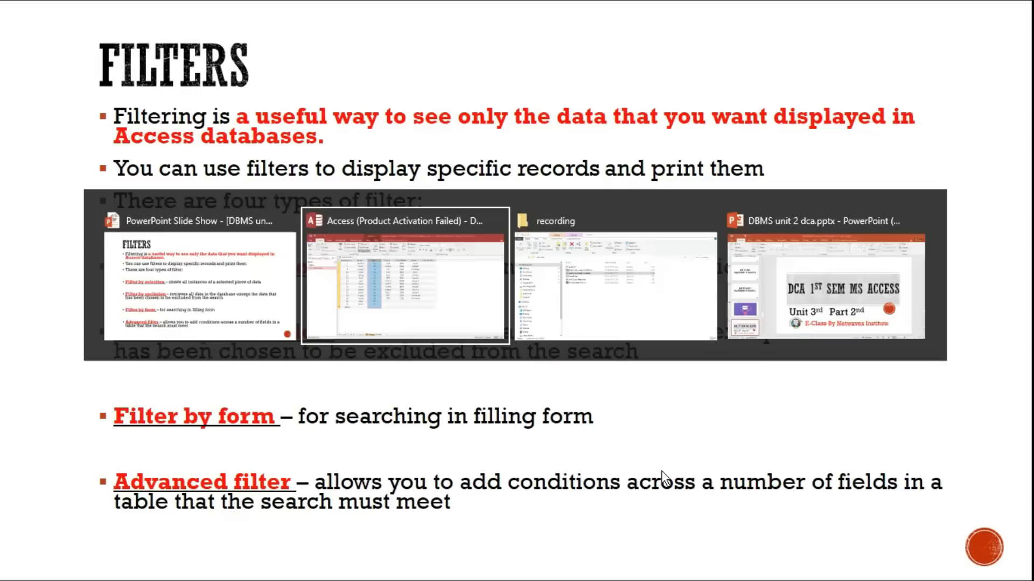
# Step: Switch from the slide show back to Access and turn off the Age filter on the Student Info table
pyautogui.hotkey('alt', 'Tab')
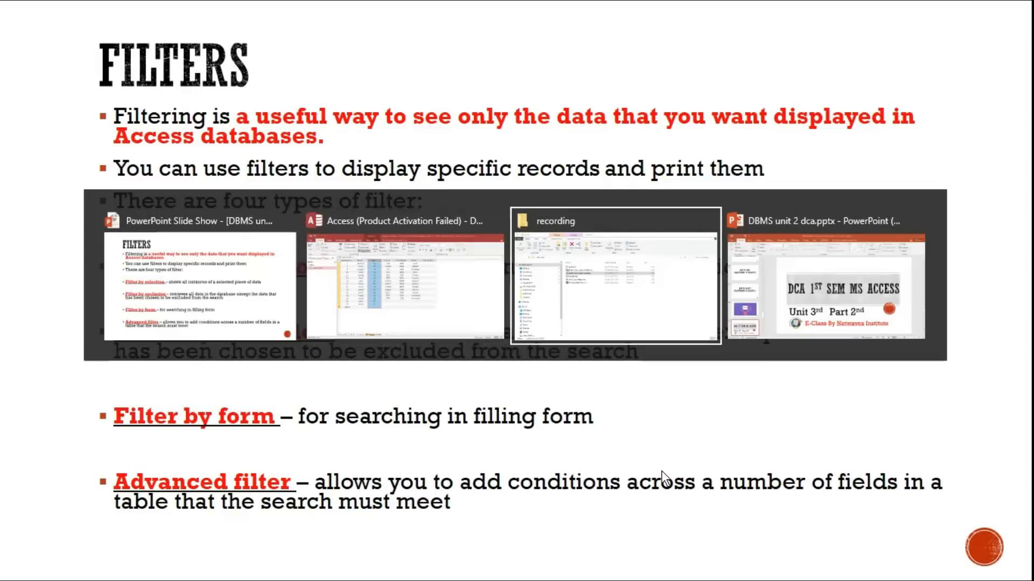
pyautogui.hotkey('alt', 'Tab')
pyautogui.hotkey('alt', 'Tab')
pyautogui.hotkey('alt', 'Tab')
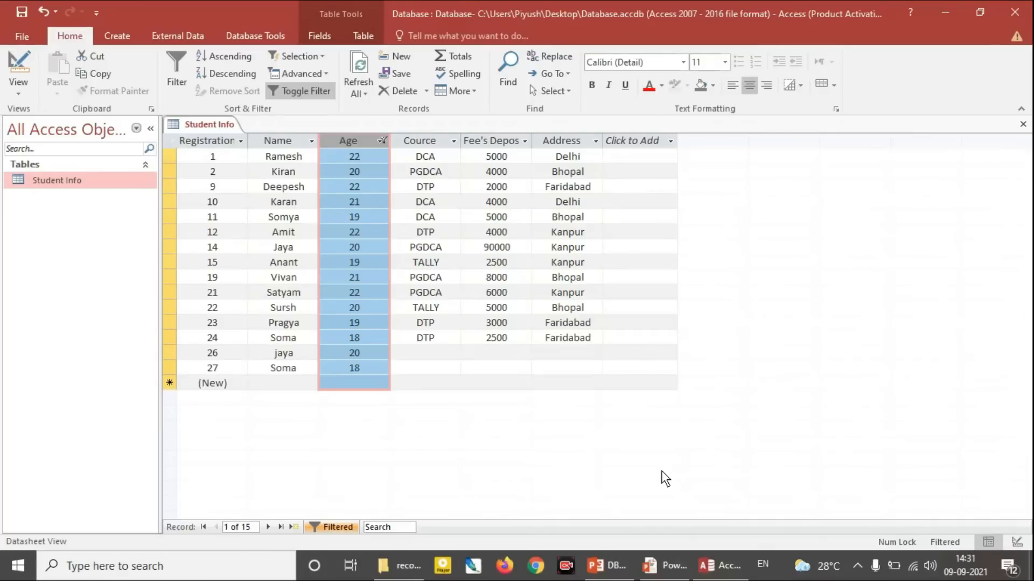
pyautogui.click(318, 92)
pyautogui.click(328, 88)
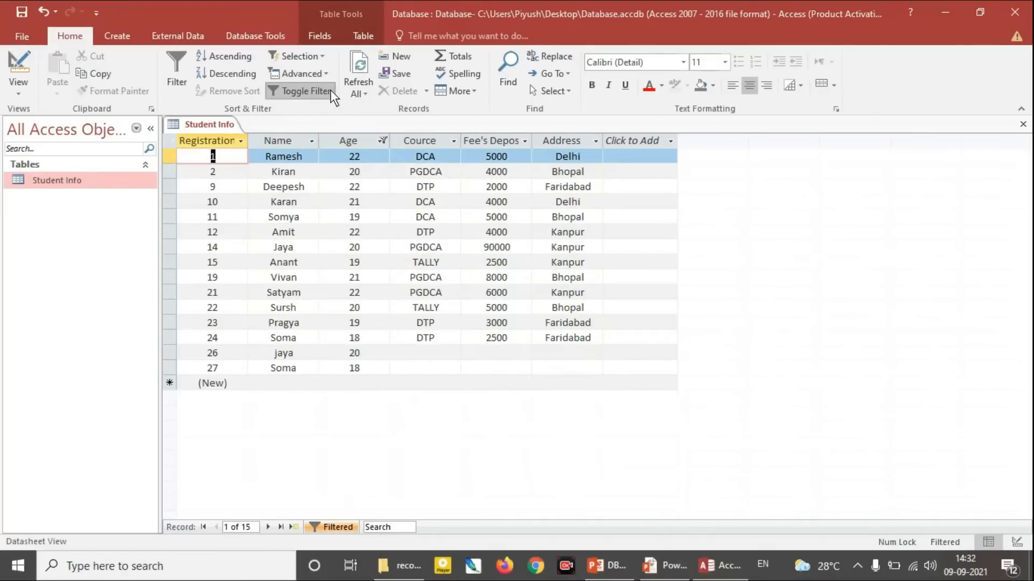
pyautogui.click(328, 92)
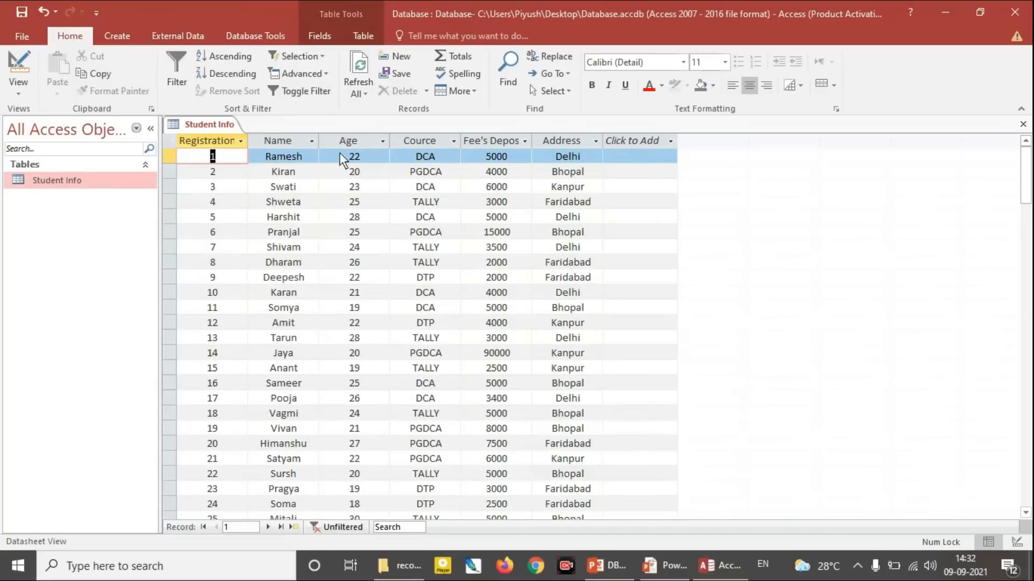
# Step: Open Filter By Form for the Student Info table and go through its criteria fields from Name to Address
pyautogui.click(325, 73)
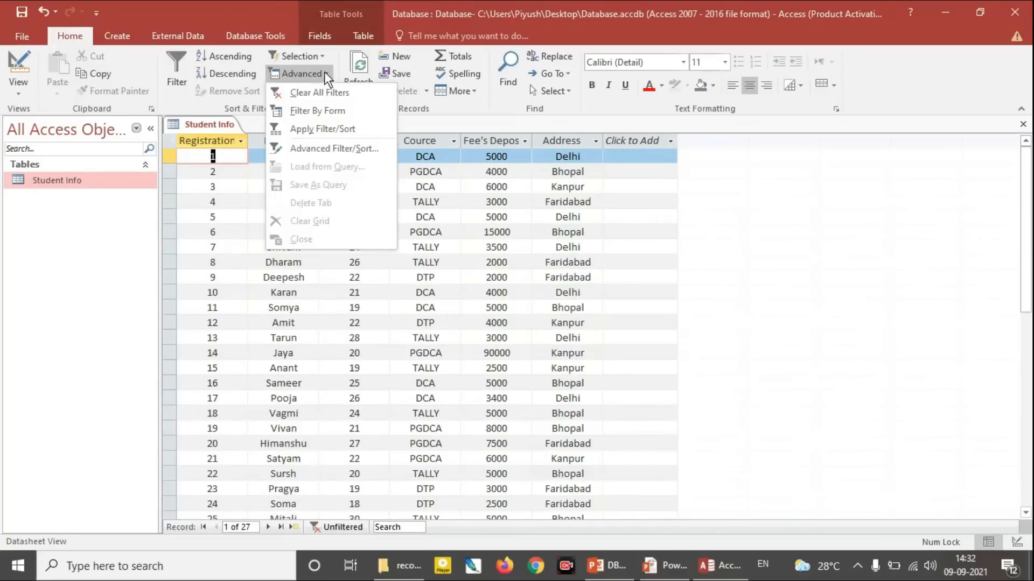
pyautogui.click(341, 110)
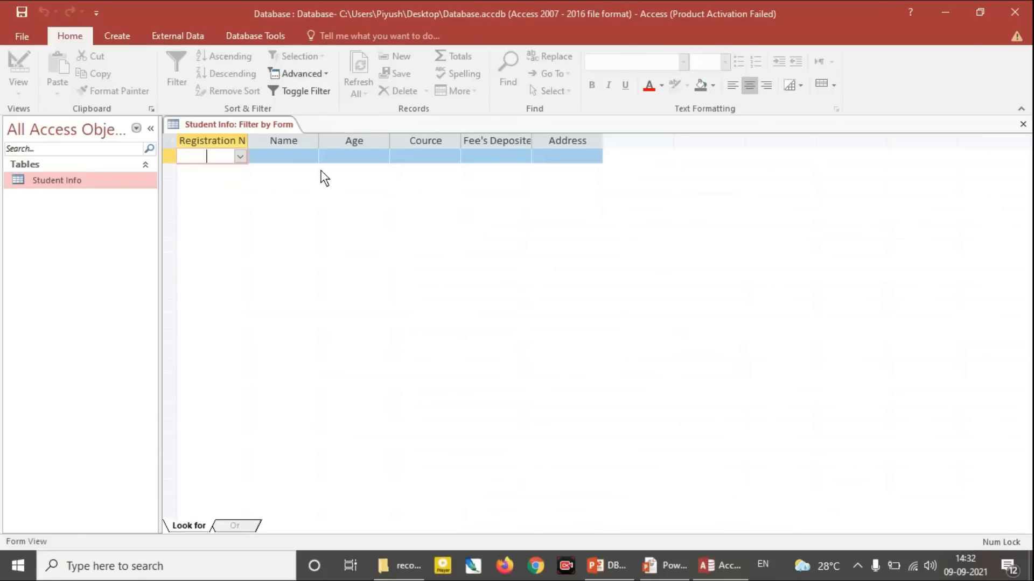
pyautogui.click(302, 155)
pyautogui.click(358, 157)
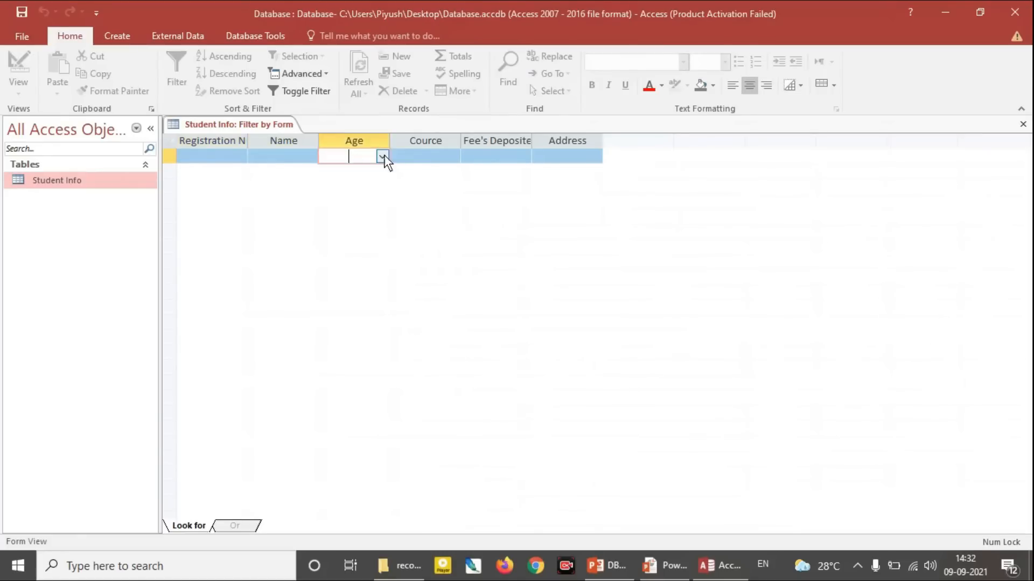
pyautogui.click(432, 156)
pyautogui.click(500, 156)
pyautogui.click(560, 156)
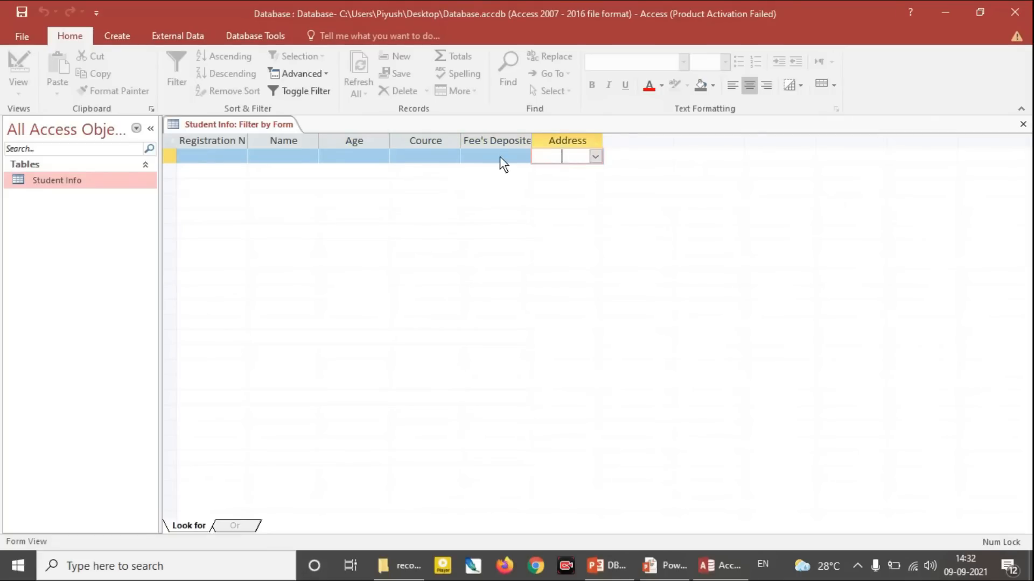
# Step: Set the Age criterion to 22 in the form filter and apply it to the Student Info table
pyautogui.click(353, 155)
pyautogui.click(382, 156)
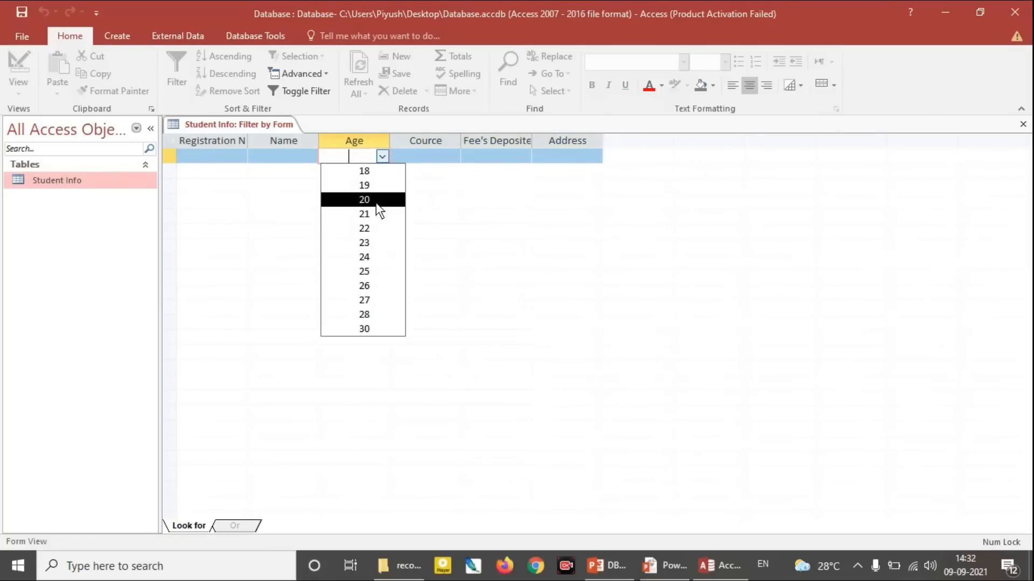
pyautogui.click(374, 226)
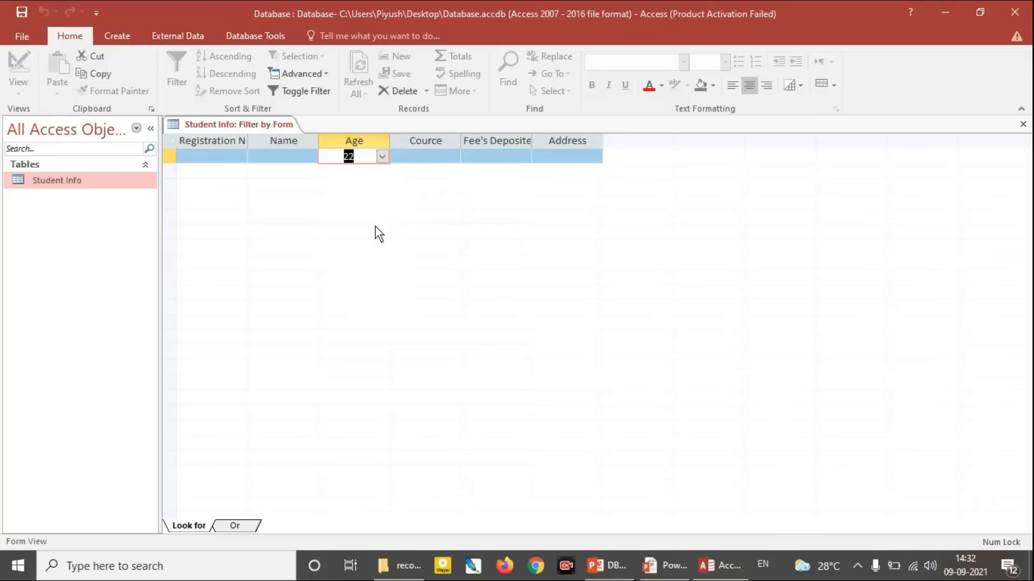
pyautogui.click(320, 77)
pyautogui.click(333, 128)
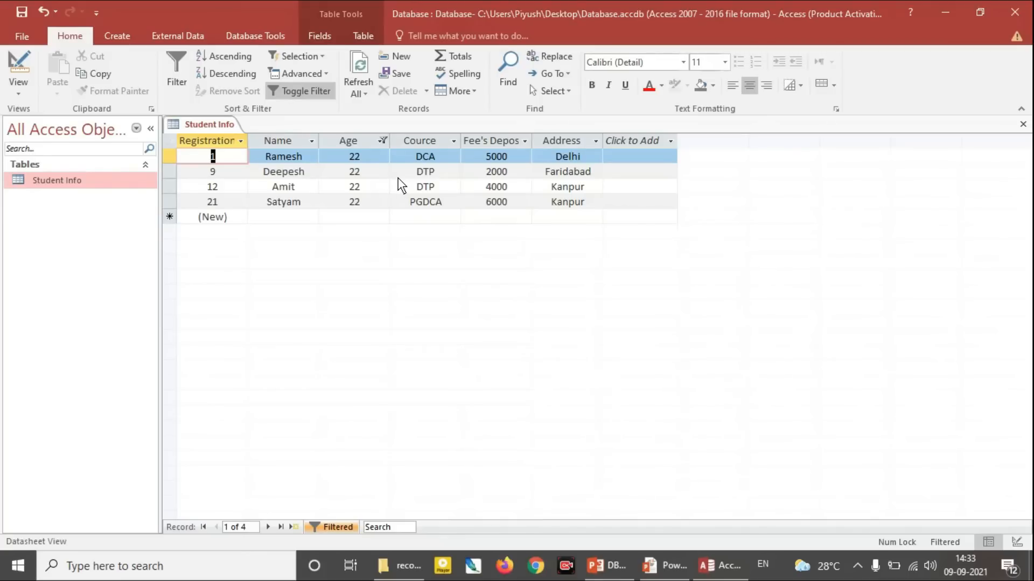
# Step: Switch off the form filter on Age so that all Student Info records are shown
pyautogui.click(324, 75)
pyautogui.click(501, 240)
pyautogui.click(306, 91)
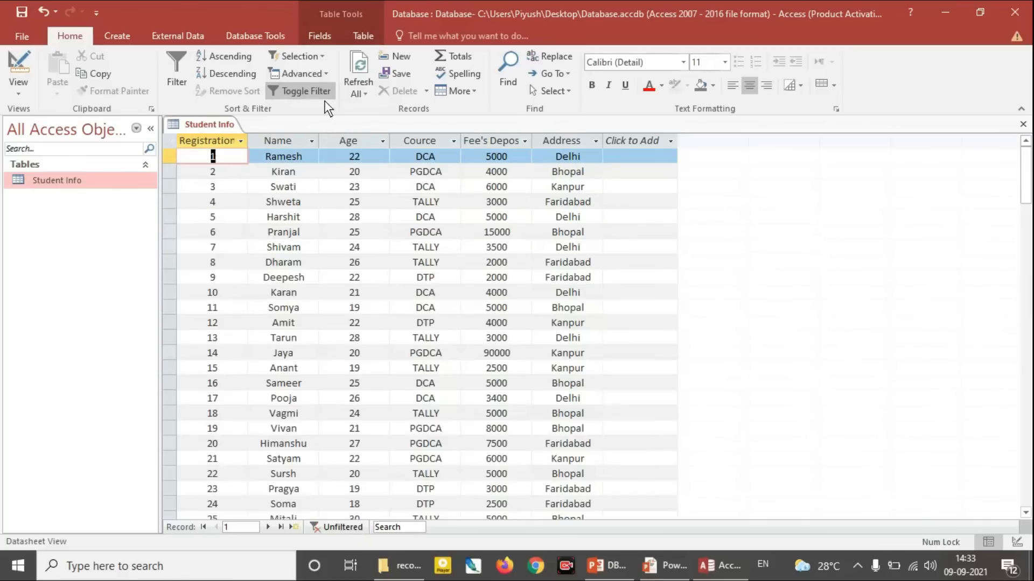
# Step: Filter the Student Info table by form with the Cource criterion DCA
pyautogui.click(319, 74)
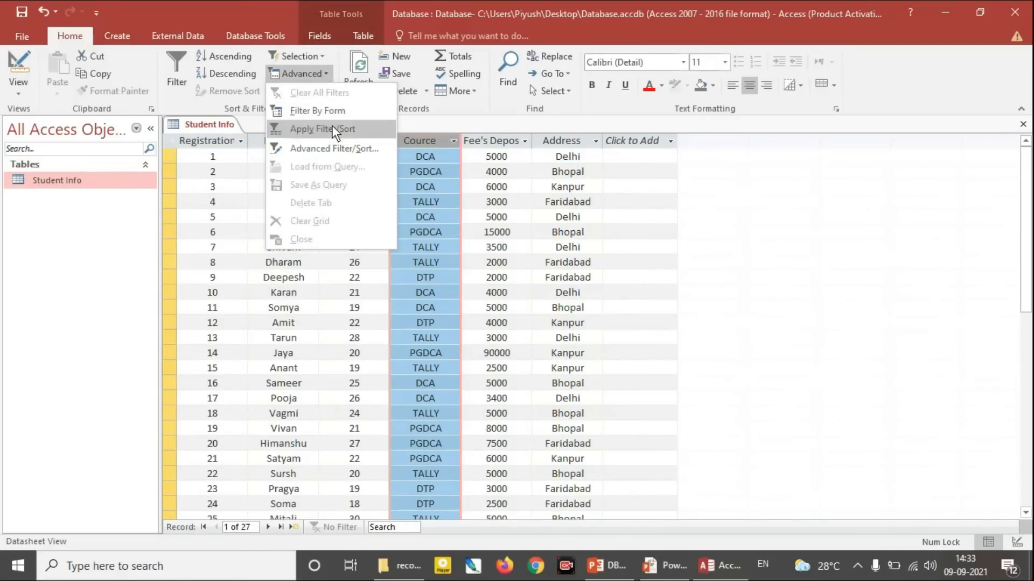
pyautogui.click(334, 111)
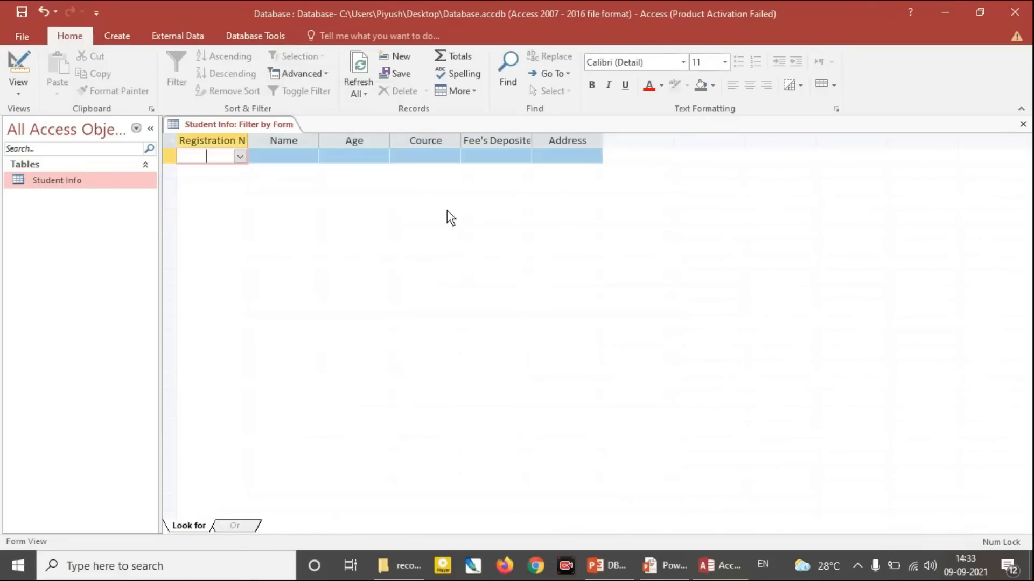
pyautogui.click(425, 156)
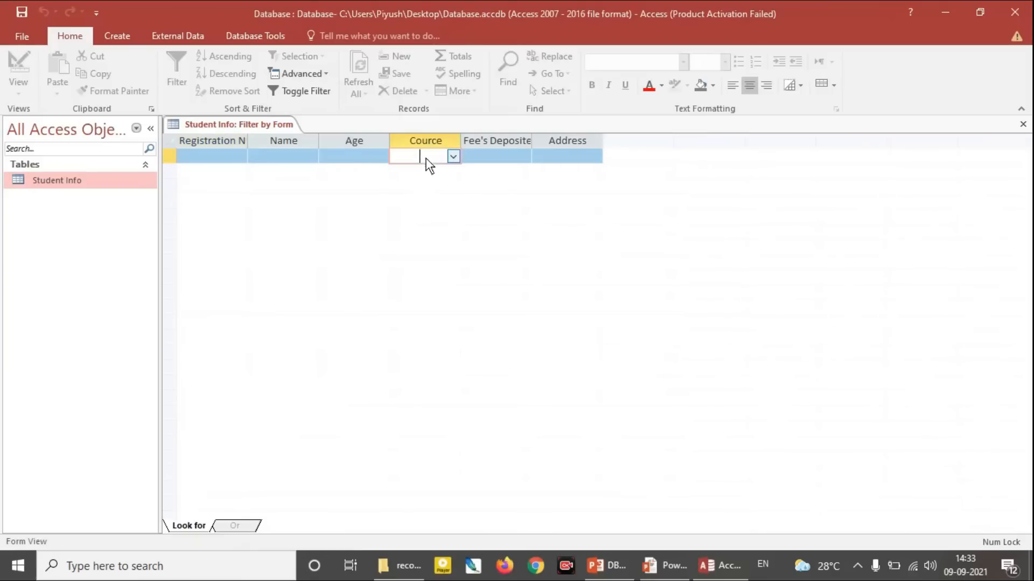
pyautogui.click(453, 157)
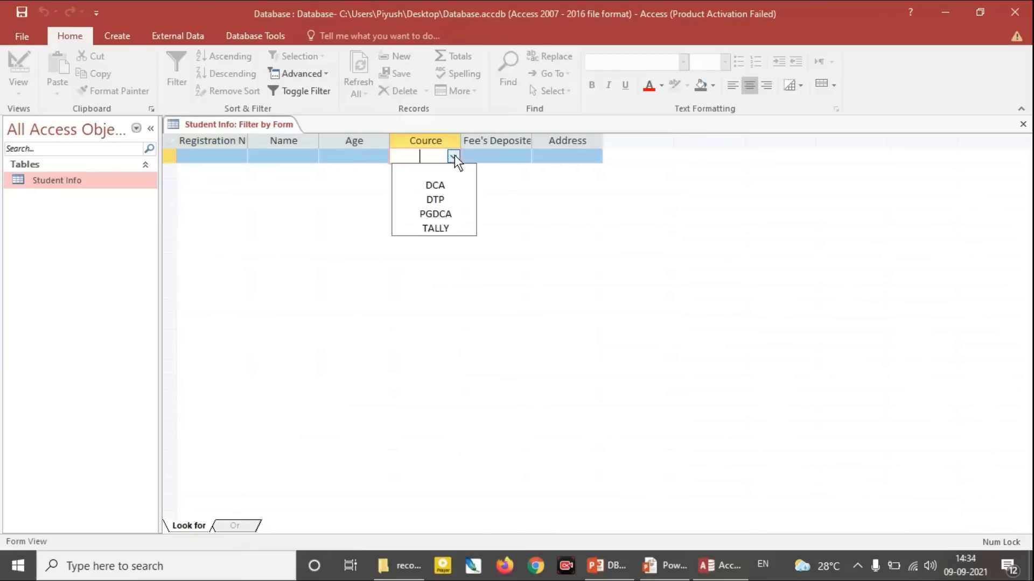
pyautogui.click(460, 188)
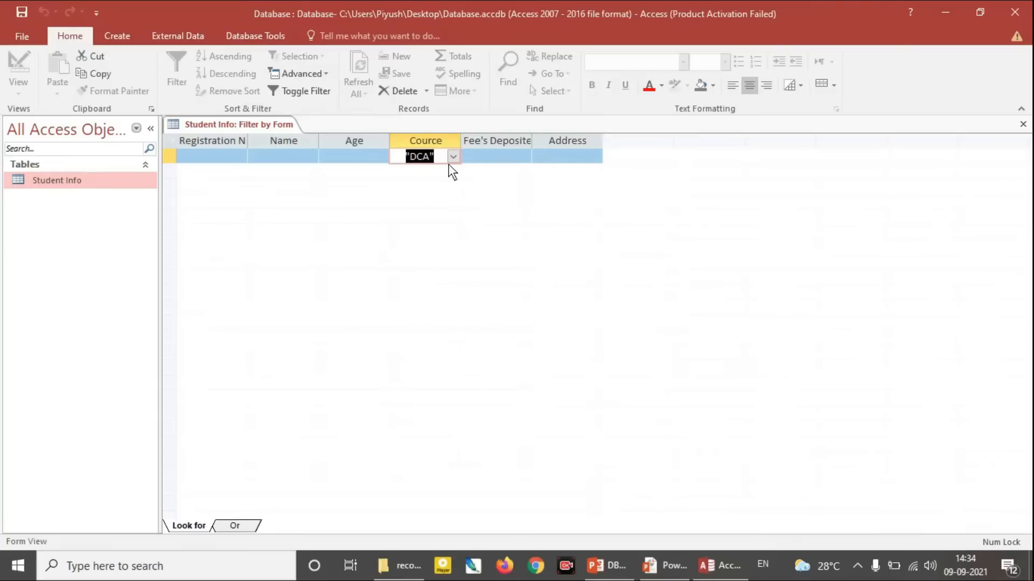
pyautogui.click(321, 75)
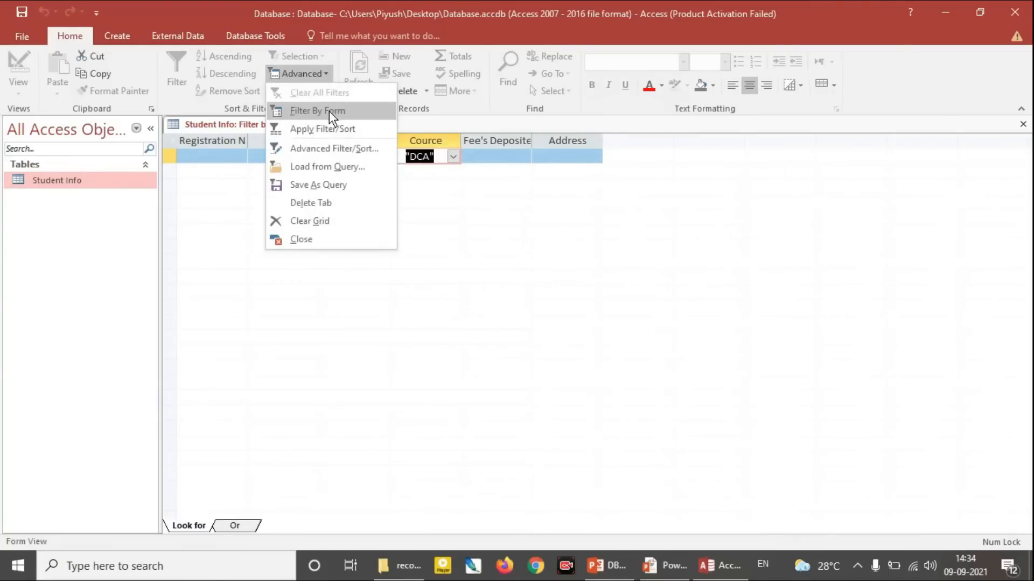
pyautogui.click(331, 127)
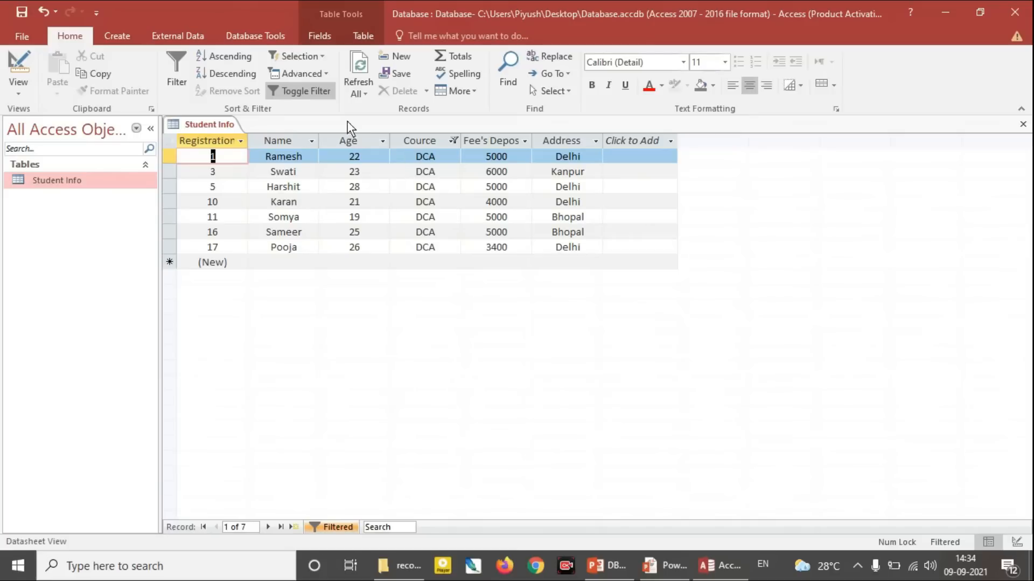
# Step: Check the Cource column's text filter options and switch off the DCA filter to show all records
pyautogui.click(457, 142)
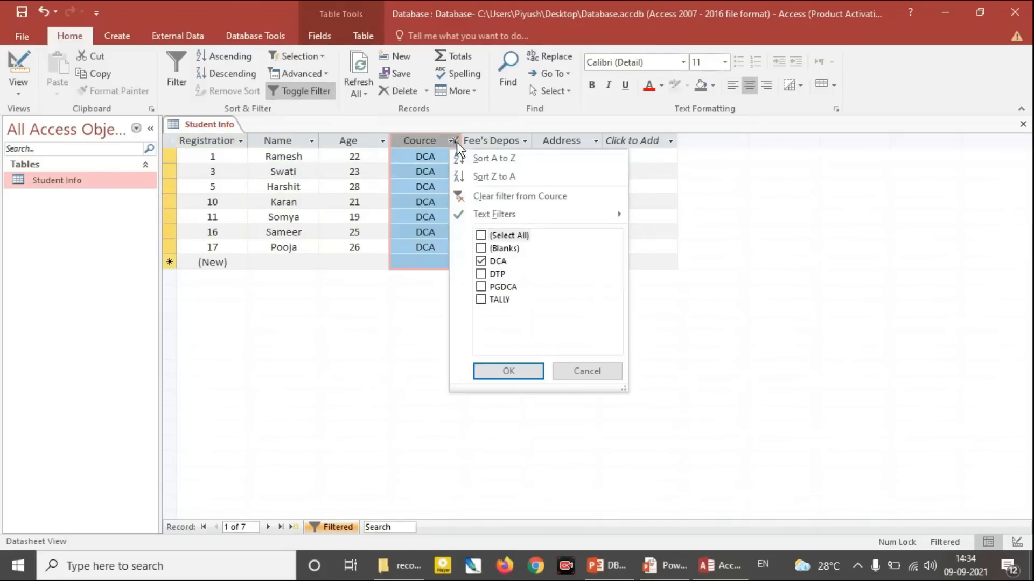
pyautogui.moveTo(525, 218)
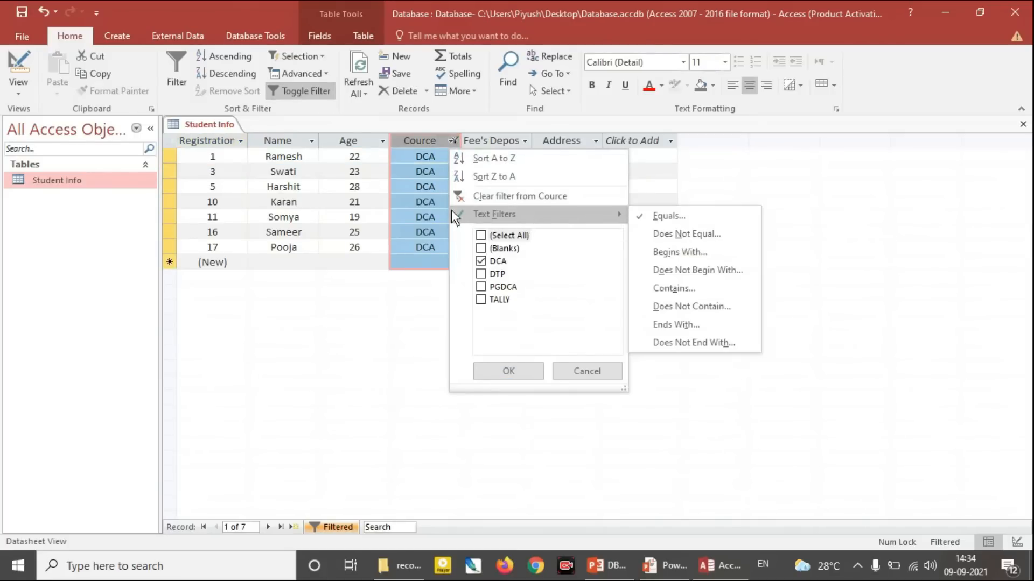
pyautogui.click(487, 237)
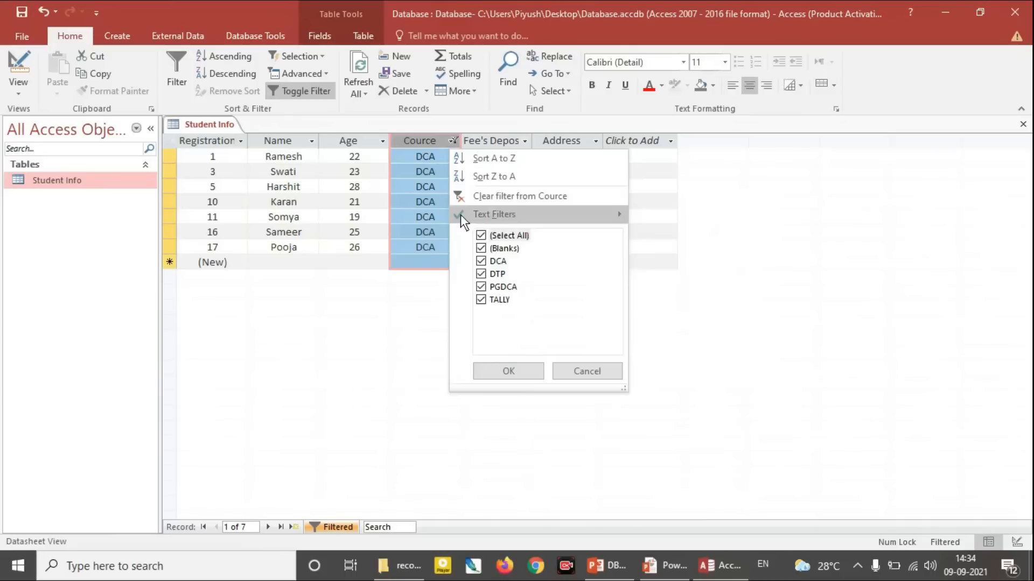
pyautogui.moveTo(460, 214)
pyautogui.click(292, 92)
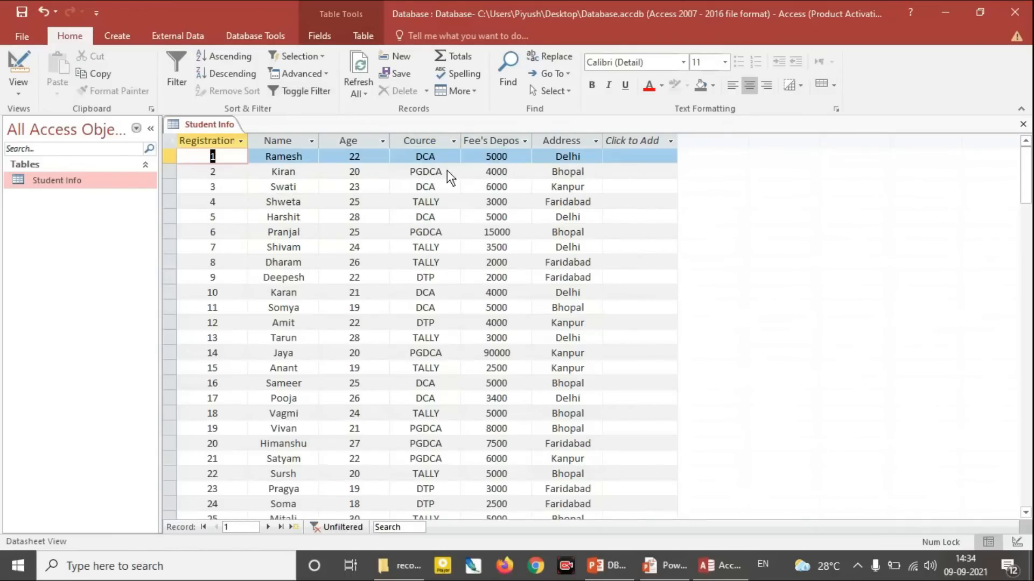
pyautogui.click(446, 155)
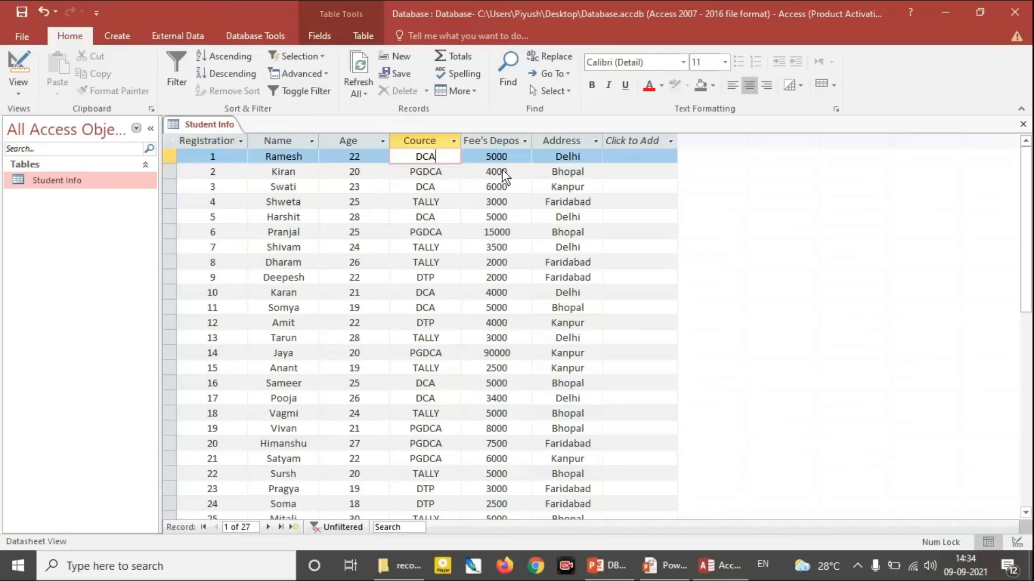
pyautogui.click(367, 162)
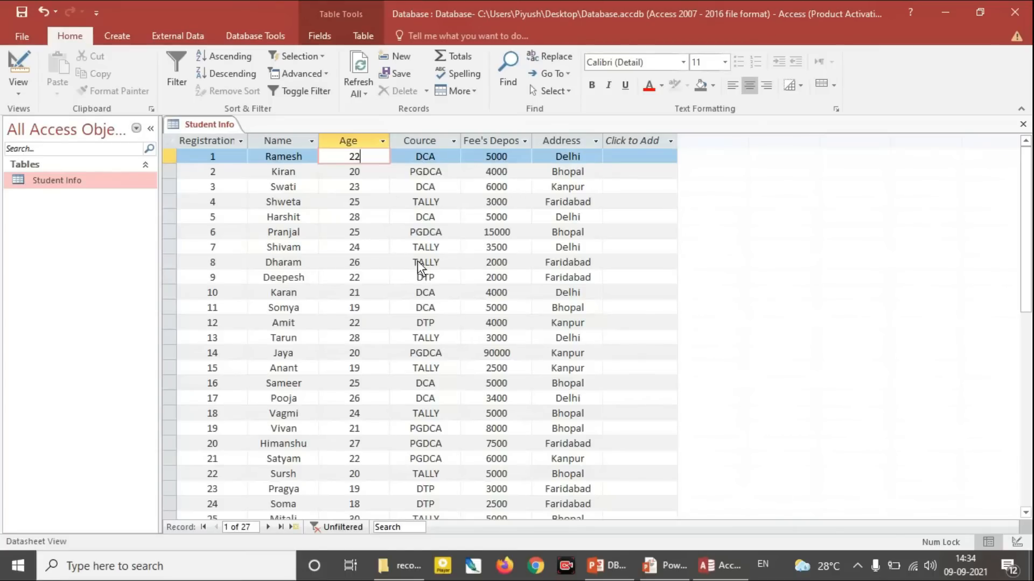
# Step: Add a Fee's Deposite criterion of 5000 to the DCA criterion in Filter By Form and apply the filter
pyautogui.click(318, 76)
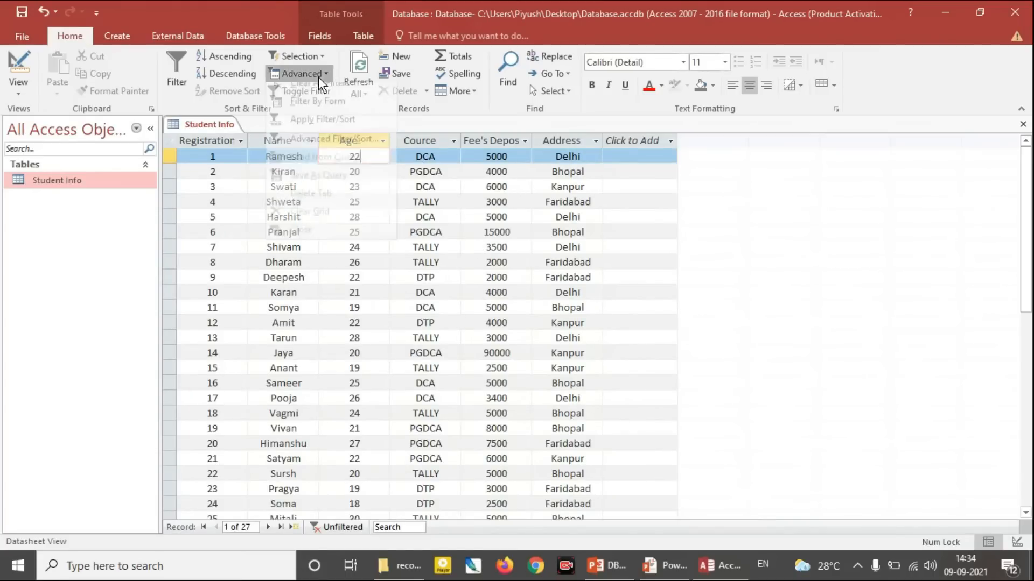
pyautogui.click(324, 109)
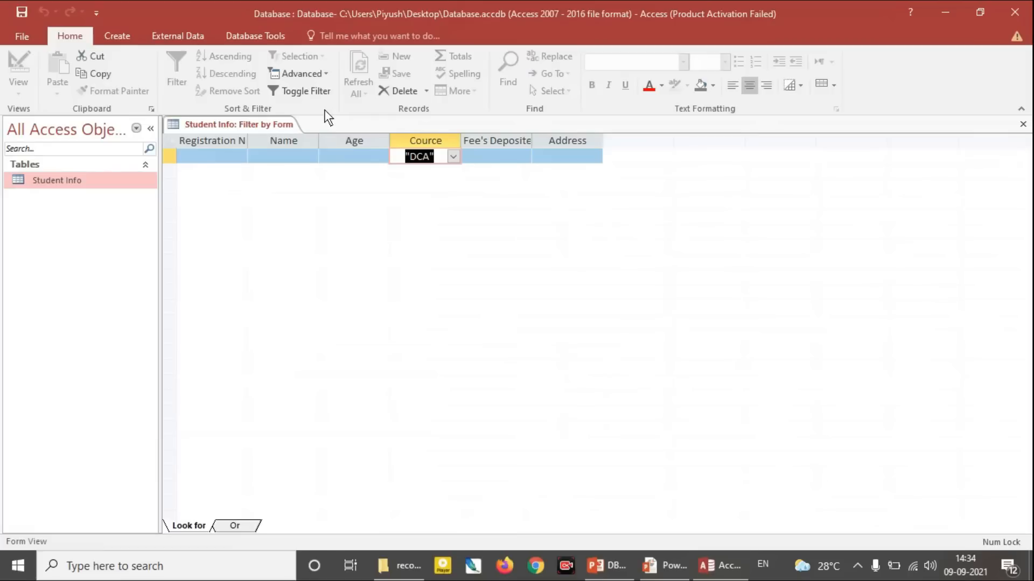
pyautogui.click(500, 157)
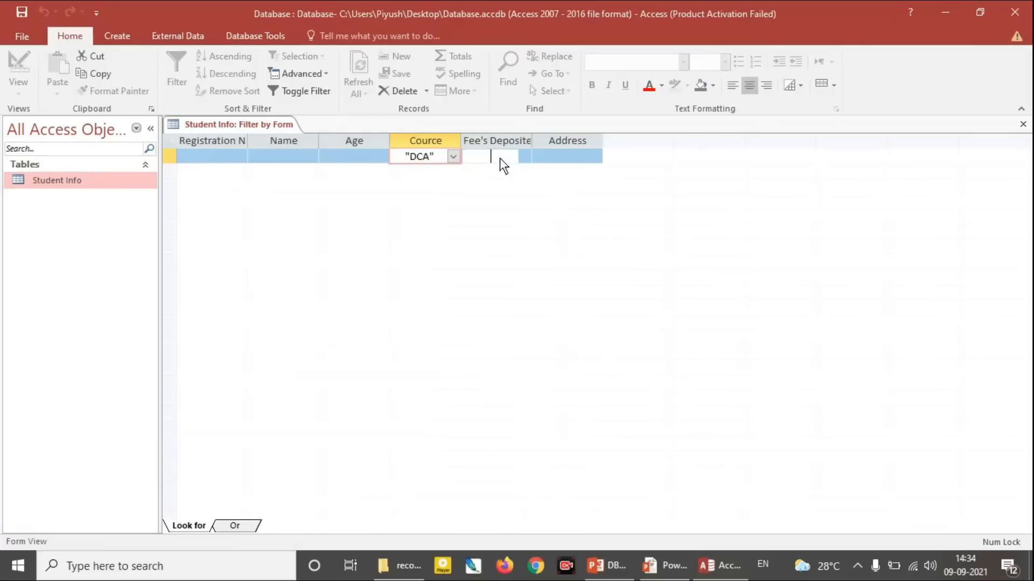
pyautogui.click(524, 156)
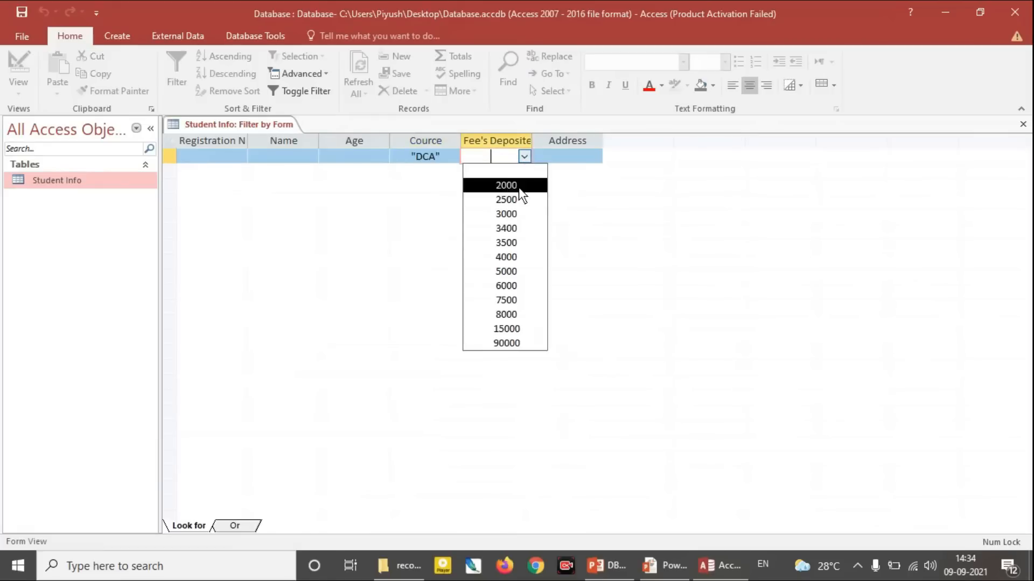
pyautogui.click(522, 270)
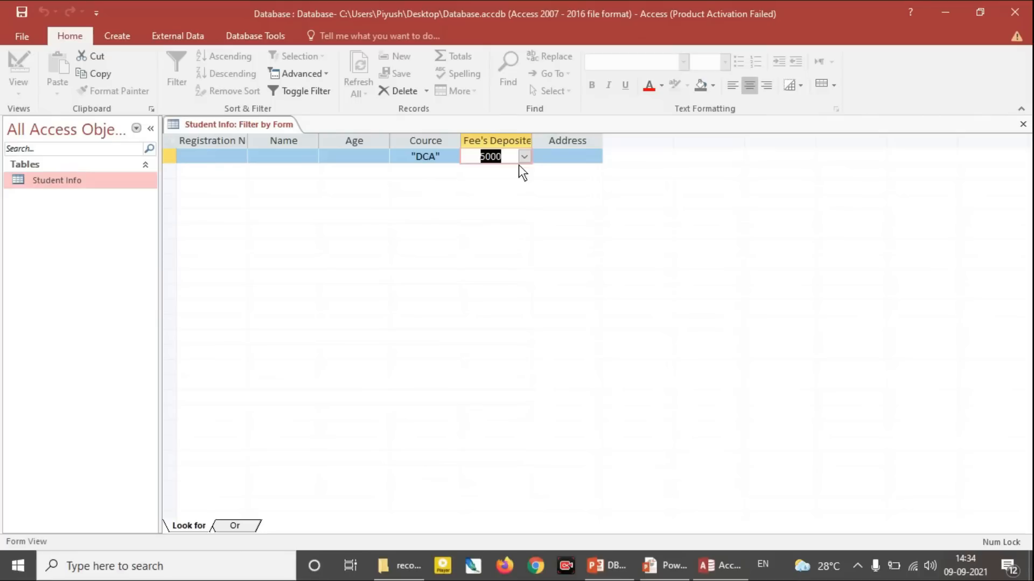
pyautogui.click(326, 74)
pyautogui.click(332, 127)
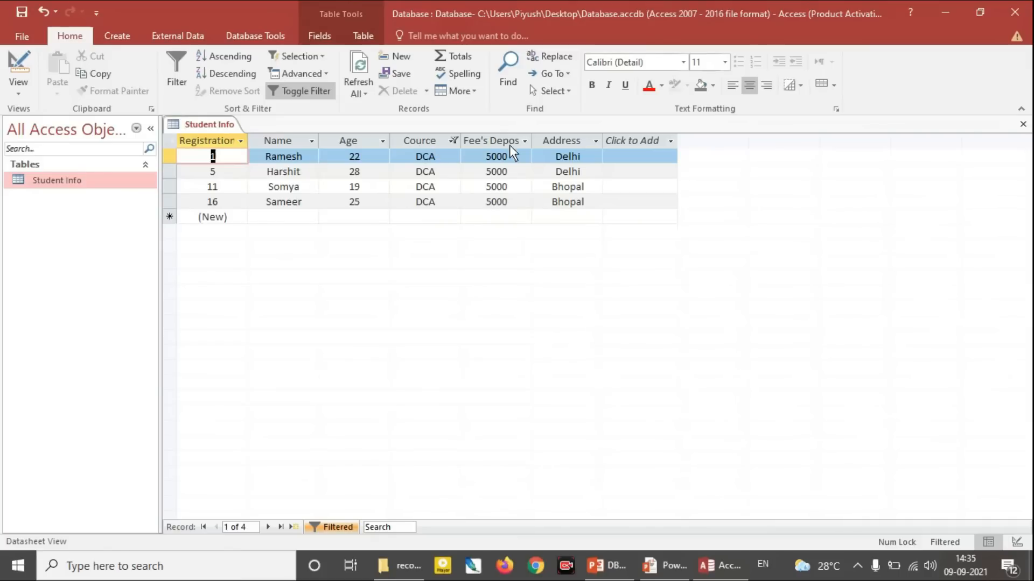
# Step: Add an Address criterion of Bhopal to the DCA and 5000 criteria in Filter By Form and apply the filter
pyautogui.click(312, 76)
pyautogui.click(333, 110)
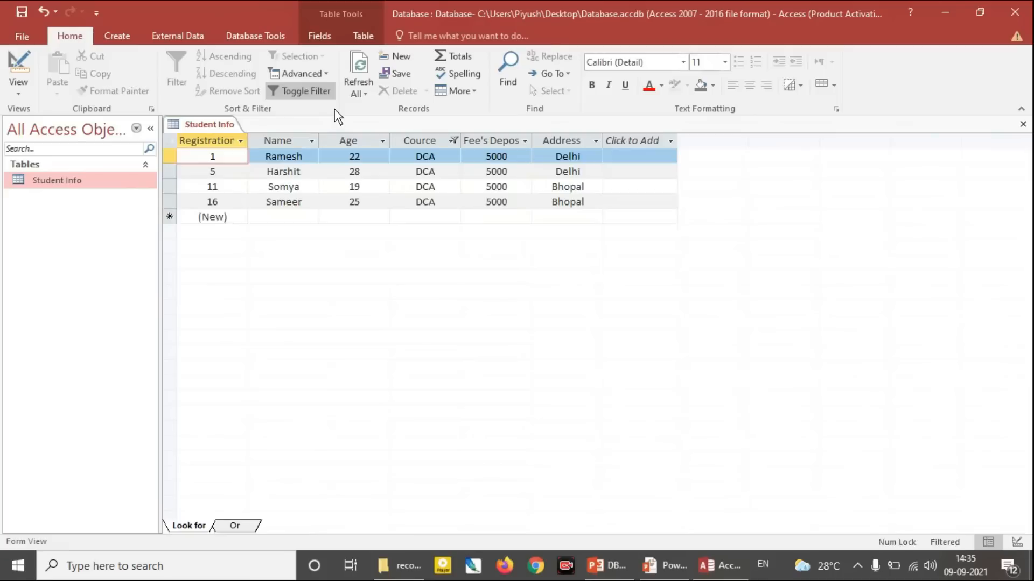
pyautogui.click(586, 156)
pyautogui.click(595, 156)
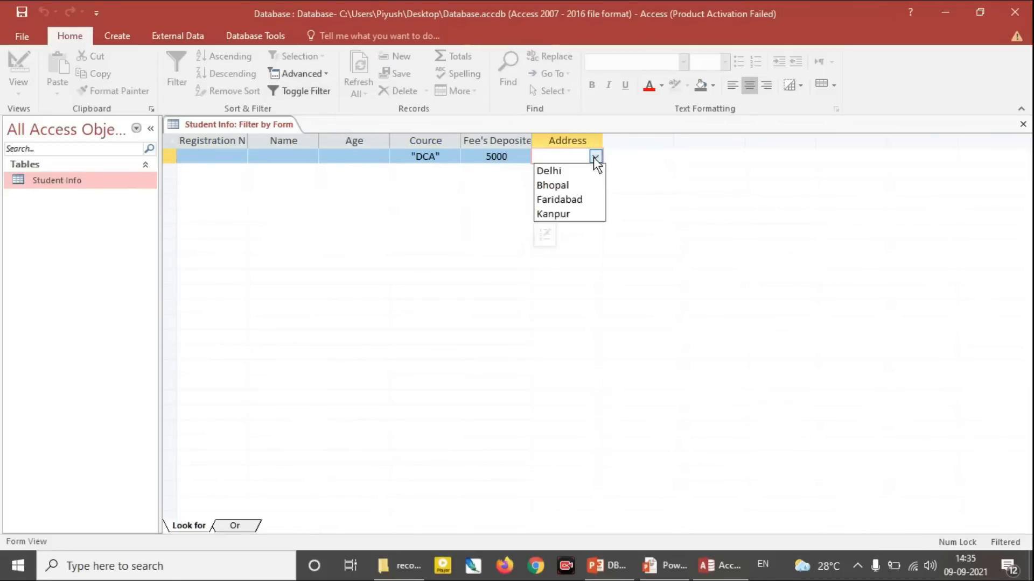
pyautogui.click(584, 182)
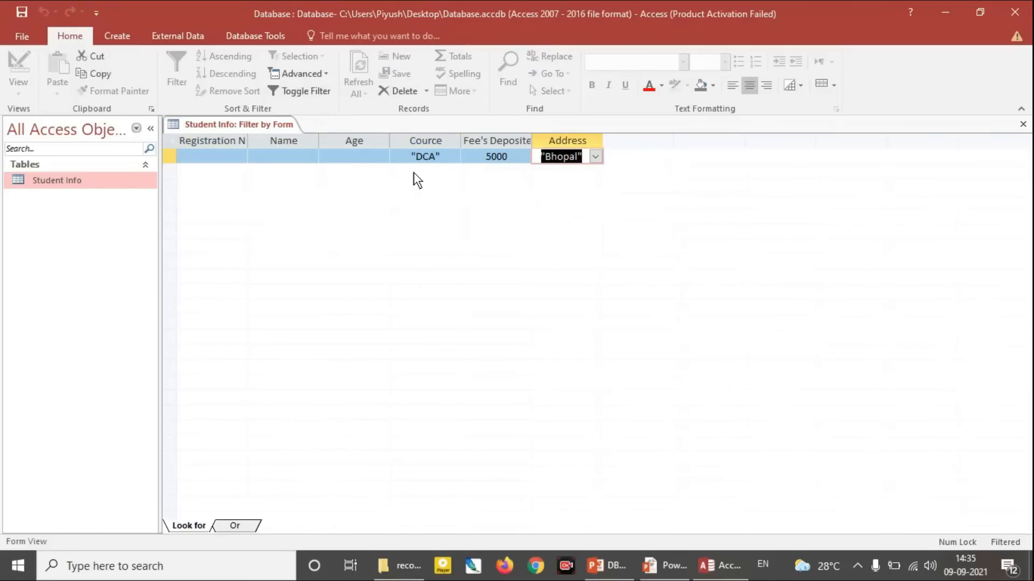
pyautogui.click(309, 73)
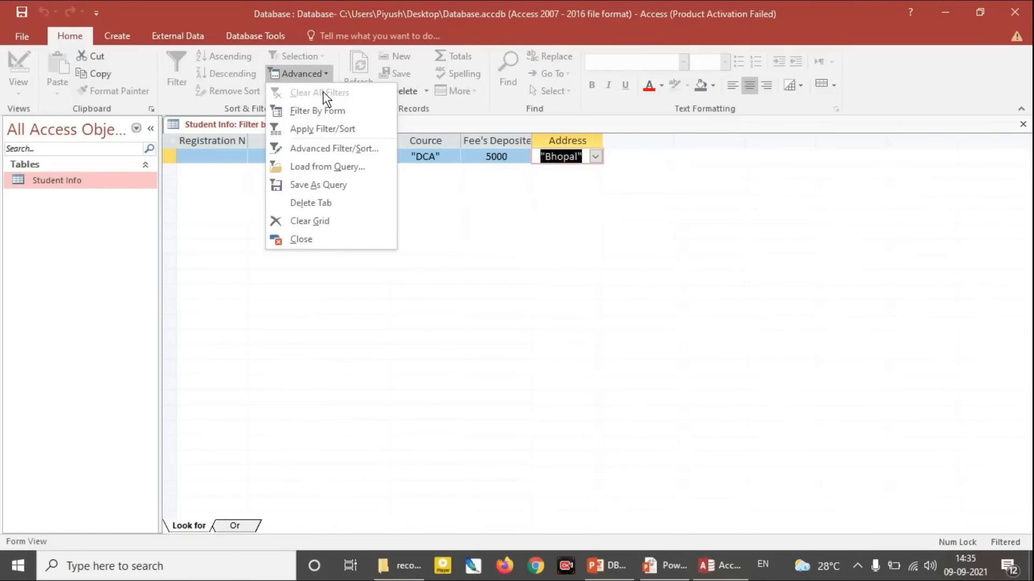
pyautogui.click(331, 128)
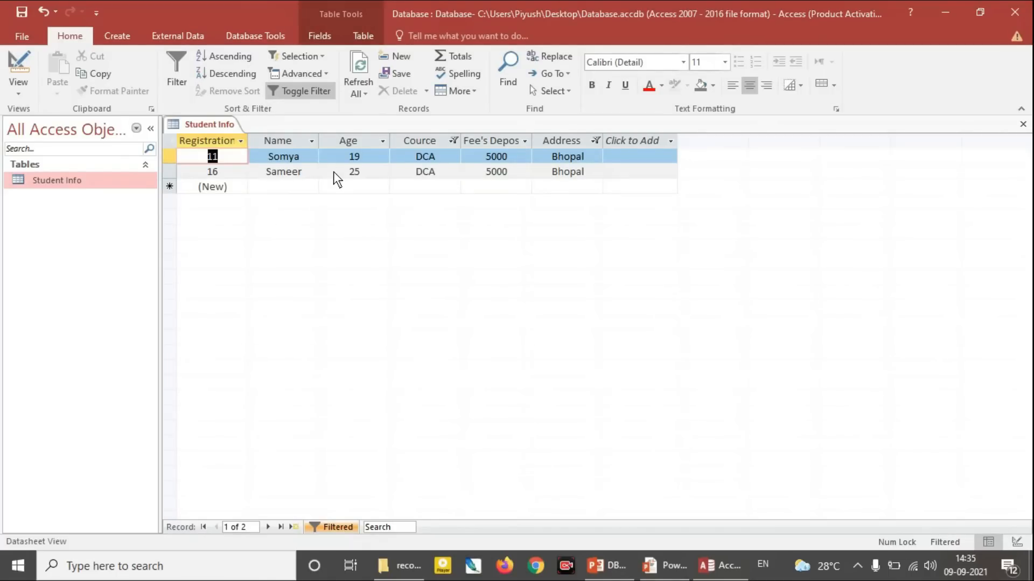
# Step: Switch off the combined form filter so that all Student Info records are shown
pyautogui.click(327, 72)
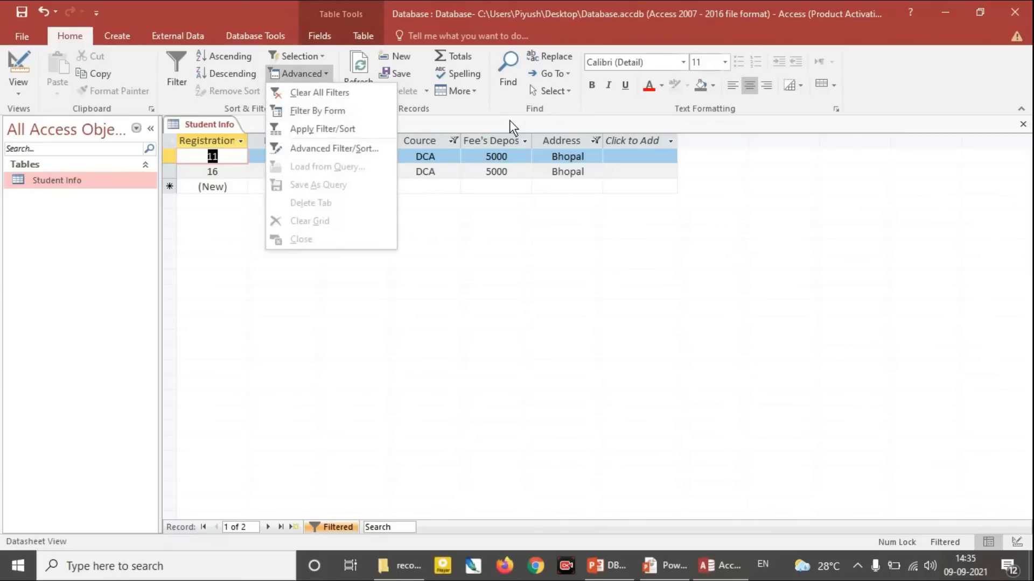
pyautogui.click(508, 122)
pyautogui.click(312, 93)
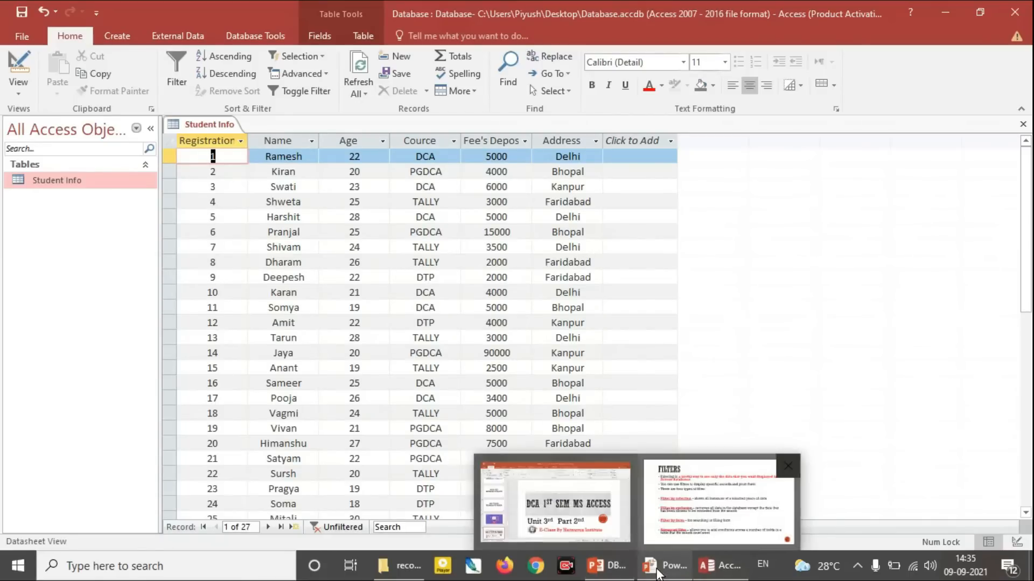
# Step: Switch to the PowerPoint slide show to review the Filters slide, and return to the Student Info table in Access
pyautogui.click(606, 506)
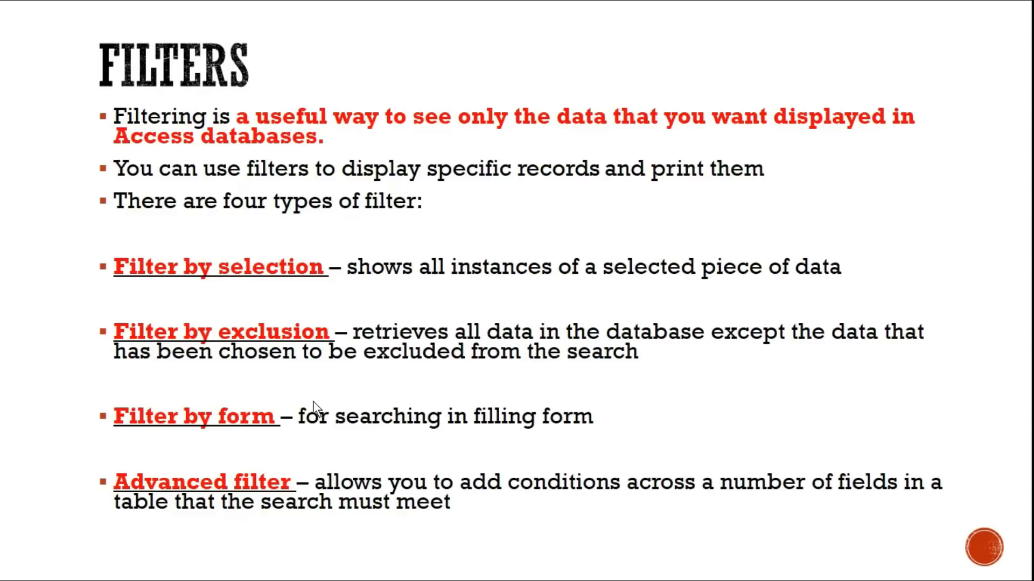
pyautogui.hotkey('alt', 'Tab')
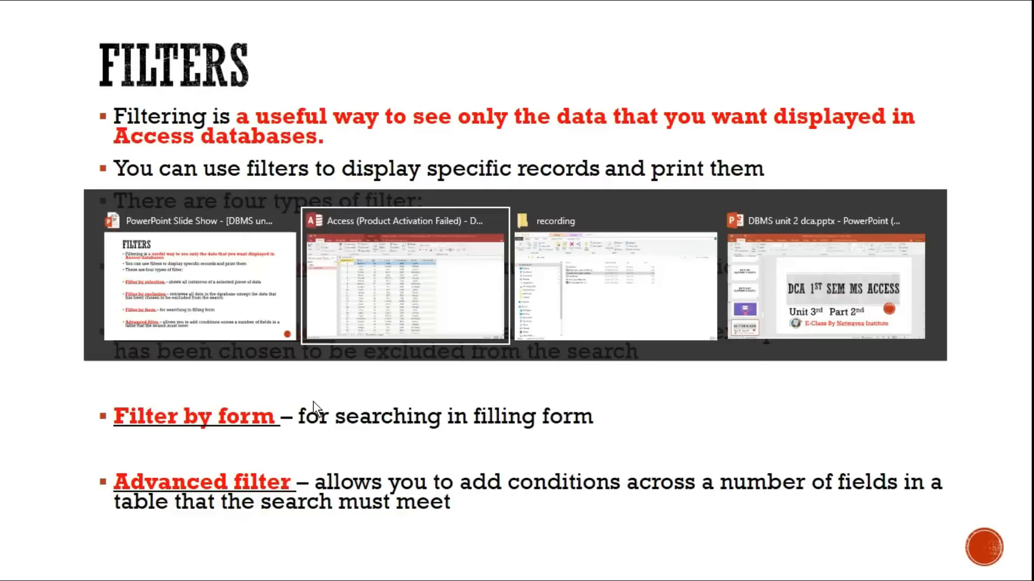
pyautogui.hotkey('alt', 'Tab')
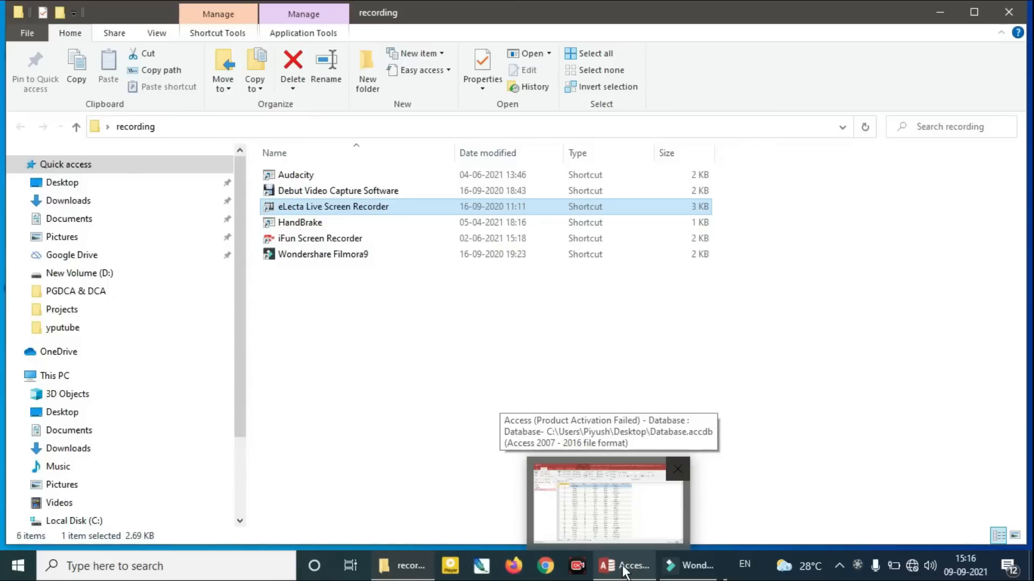
pyautogui.click(628, 570)
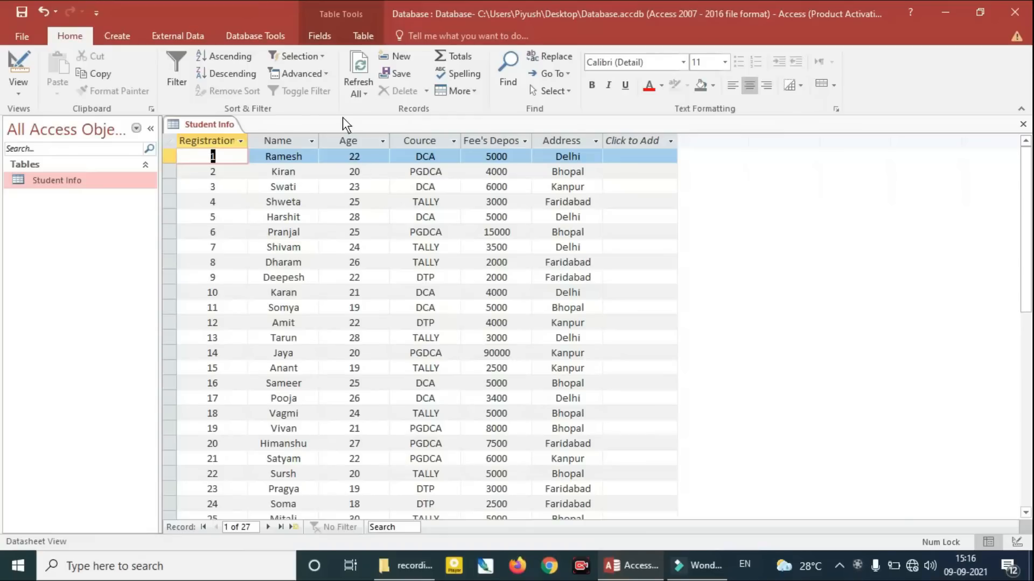
# Step: Start an Advanced Filter/Sort on Student Info and add the Name field with an ascending sort
pyautogui.click(329, 78)
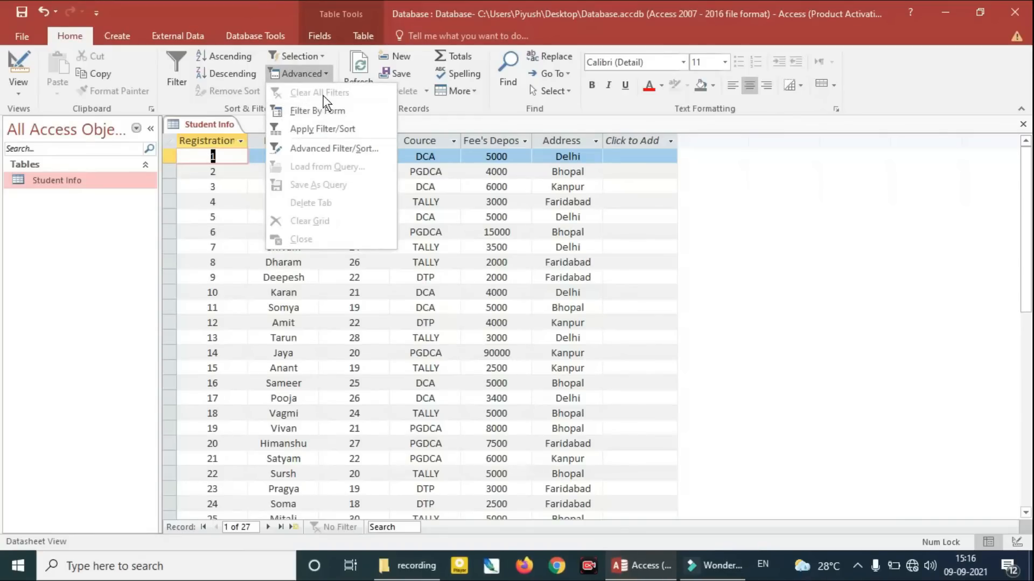
pyautogui.click(345, 149)
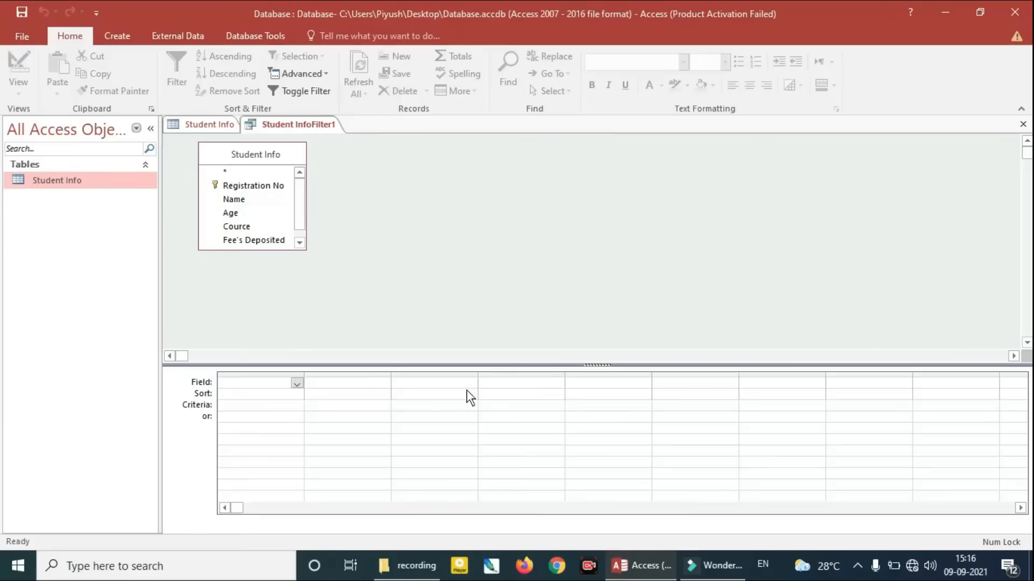
pyautogui.click(297, 383)
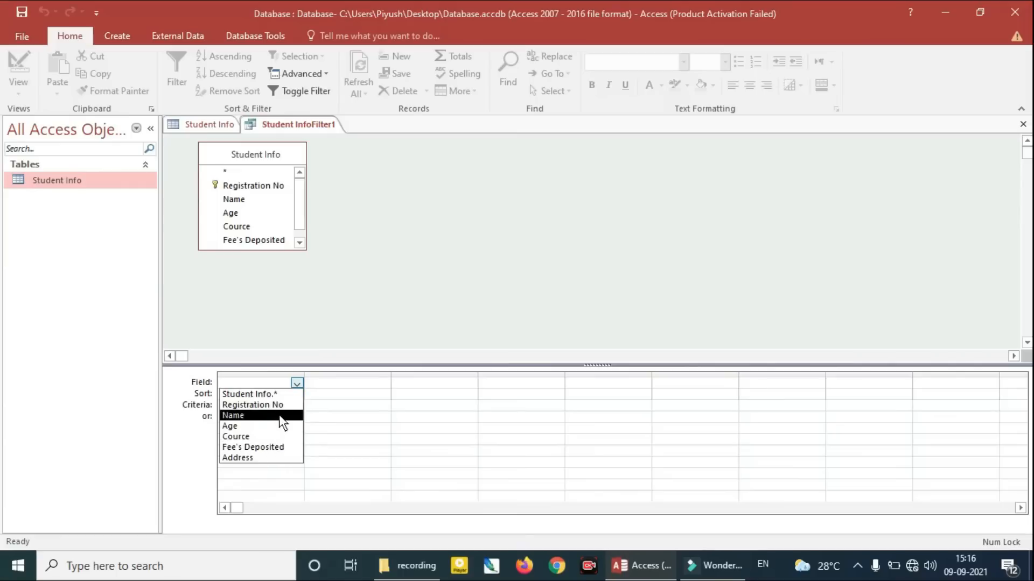
pyautogui.click(279, 414)
pyautogui.click(282, 398)
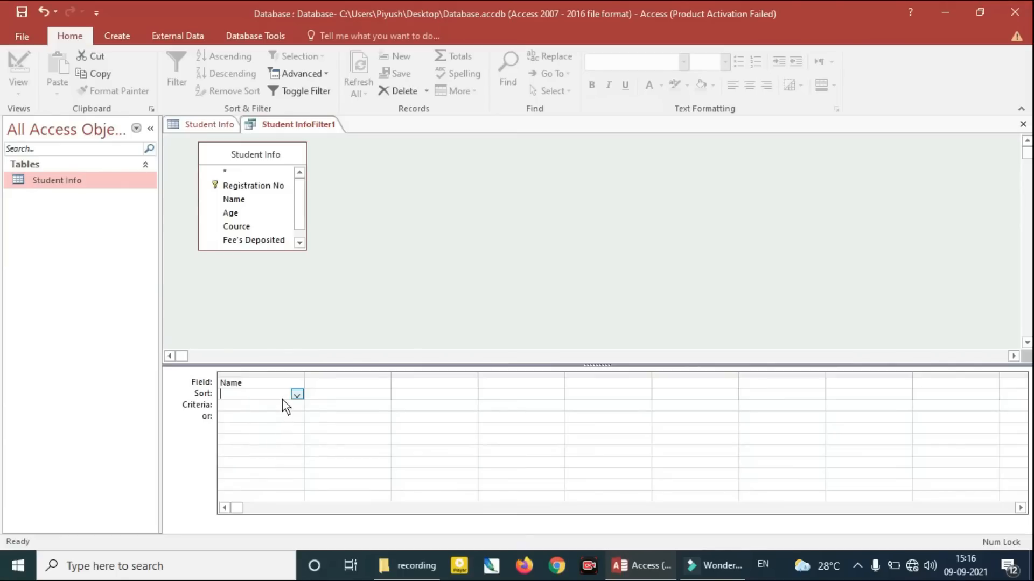
pyautogui.click(296, 395)
pyautogui.click(293, 406)
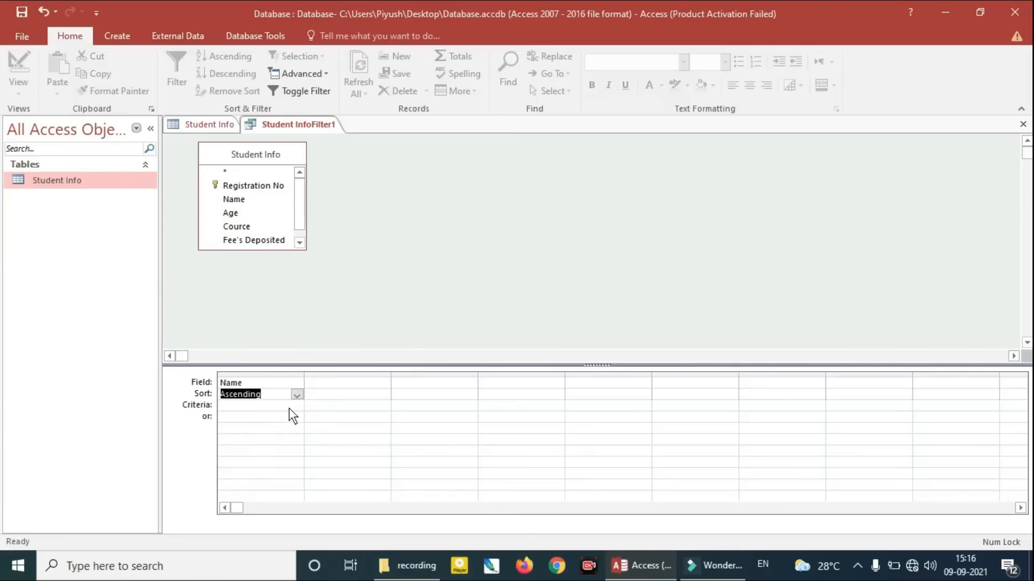
# Step: Add the Age field to the advanced filter grid with the criterion >20
pyautogui.click(351, 383)
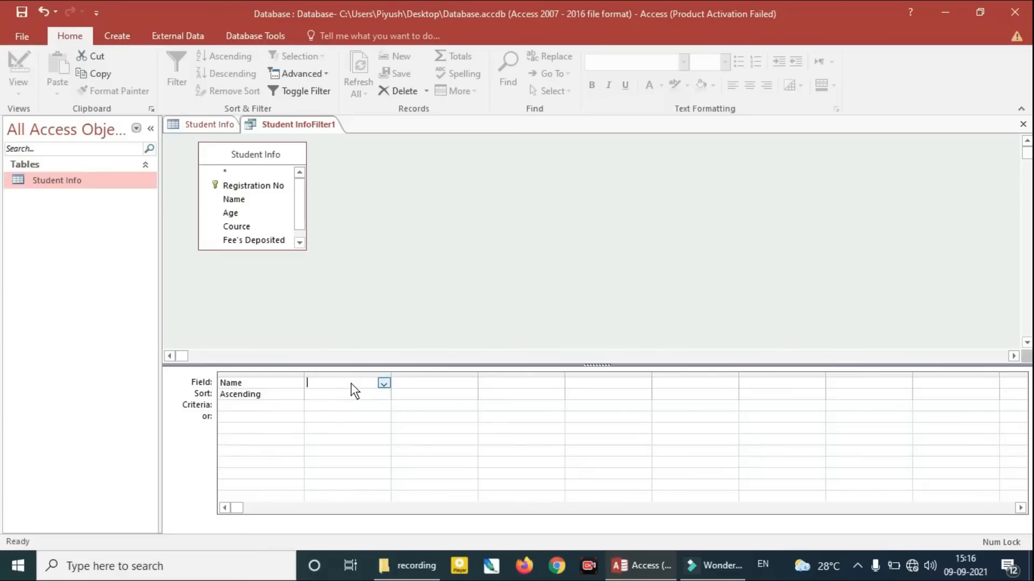
pyautogui.click(383, 384)
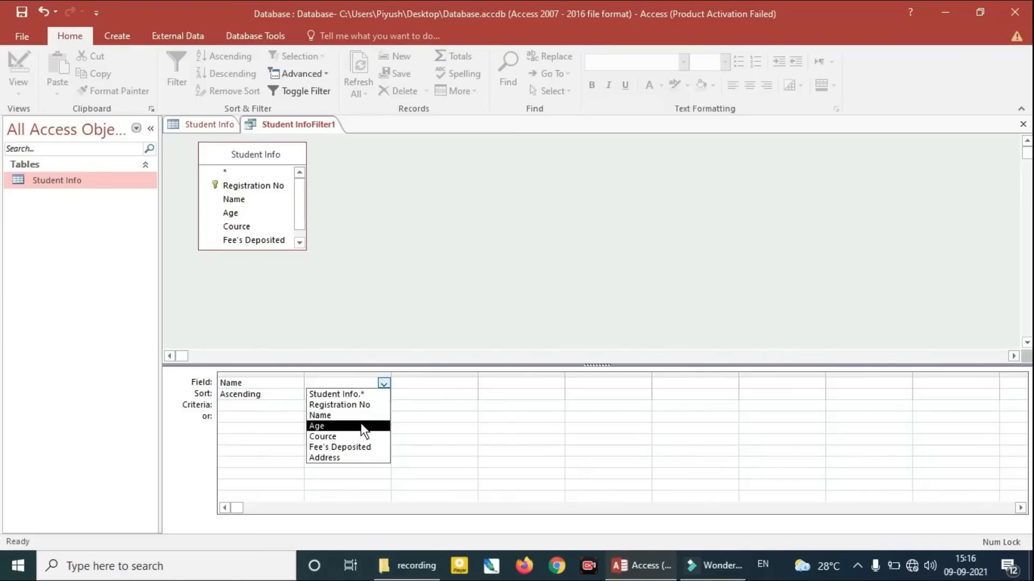
pyautogui.click(361, 424)
pyautogui.click(363, 396)
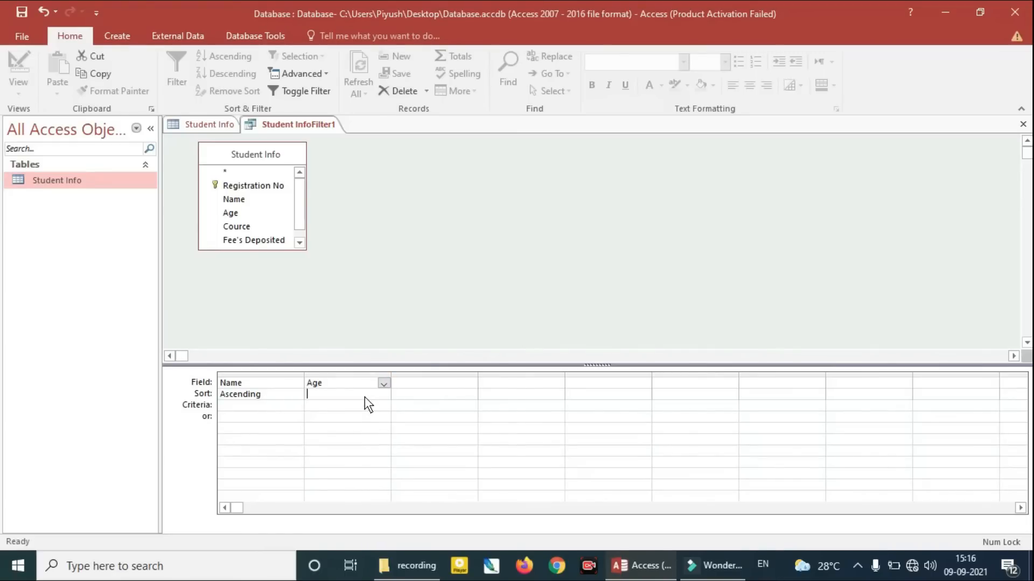
pyautogui.click(357, 406)
pyautogui.write('>20')
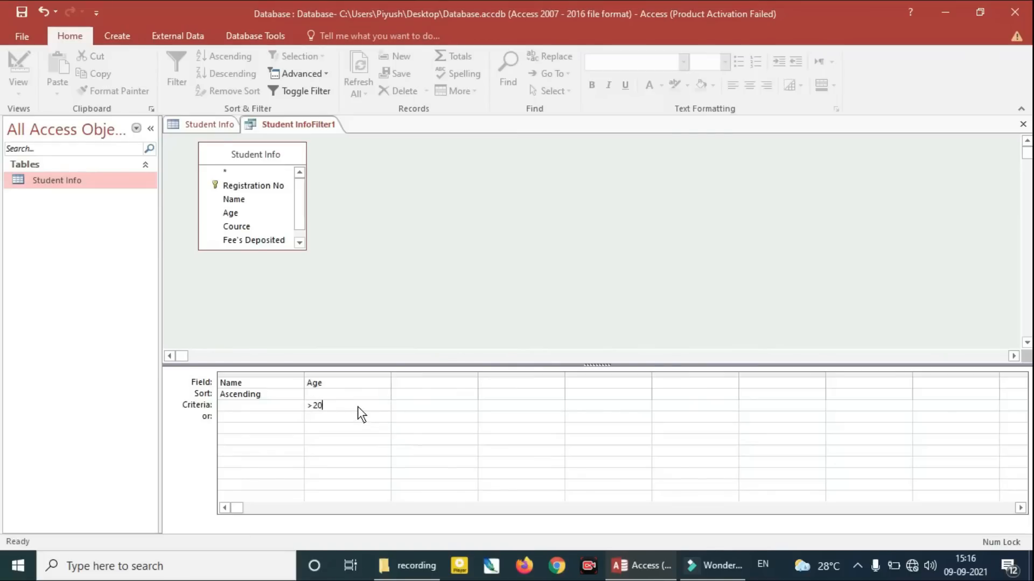
# Step: Add the Cource field with the criterion DTP to the advanced filter grid and apply the filter
pyautogui.click(413, 384)
pyautogui.click(468, 385)
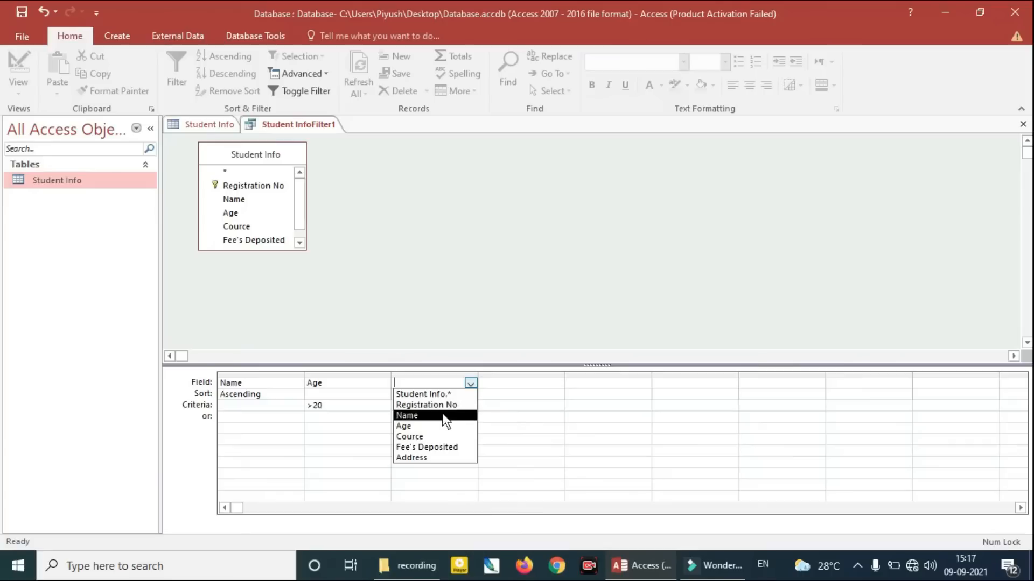
pyautogui.click(436, 437)
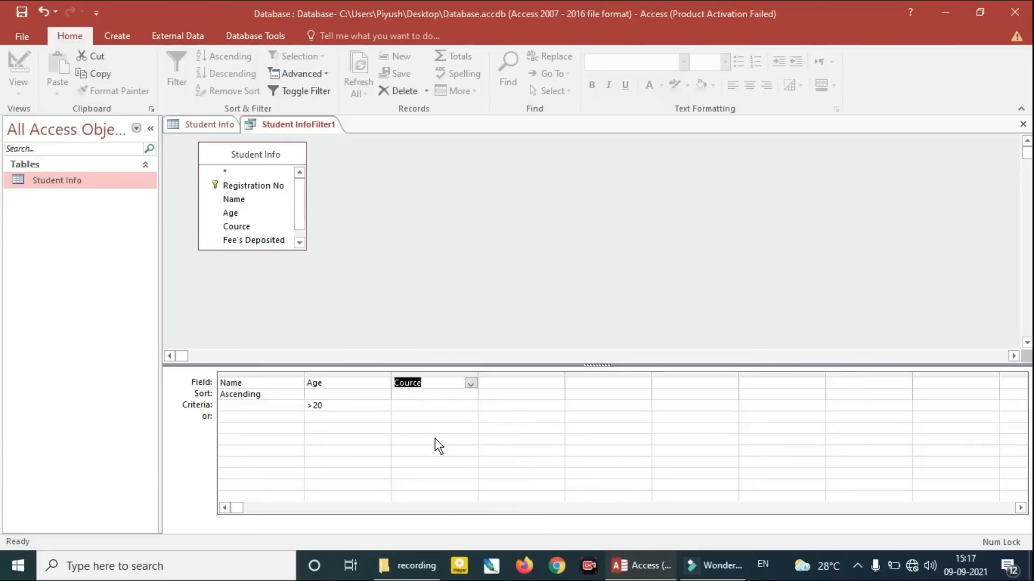
pyautogui.click(434, 406)
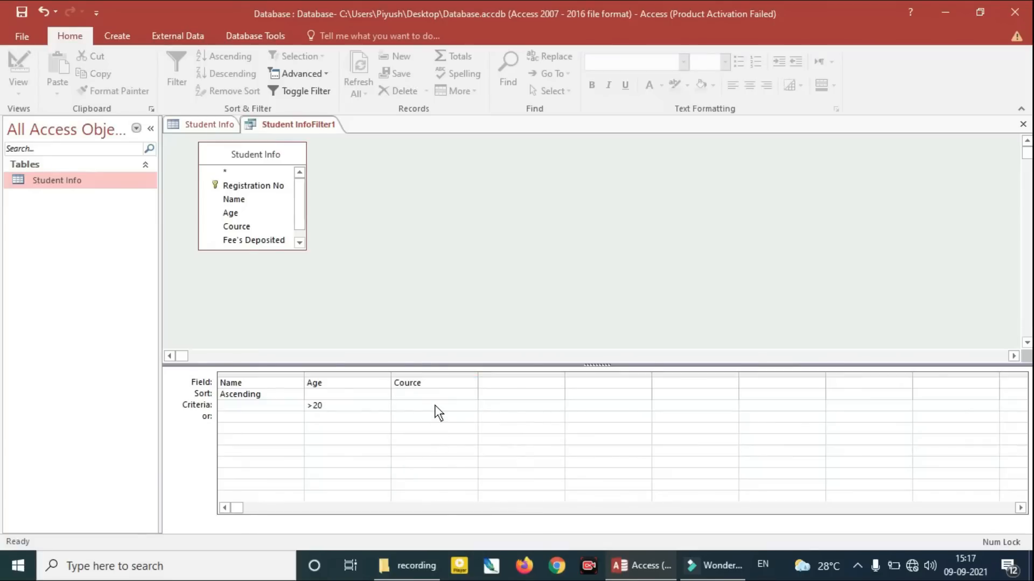
pyautogui.write('DTP')
pyautogui.click(314, 75)
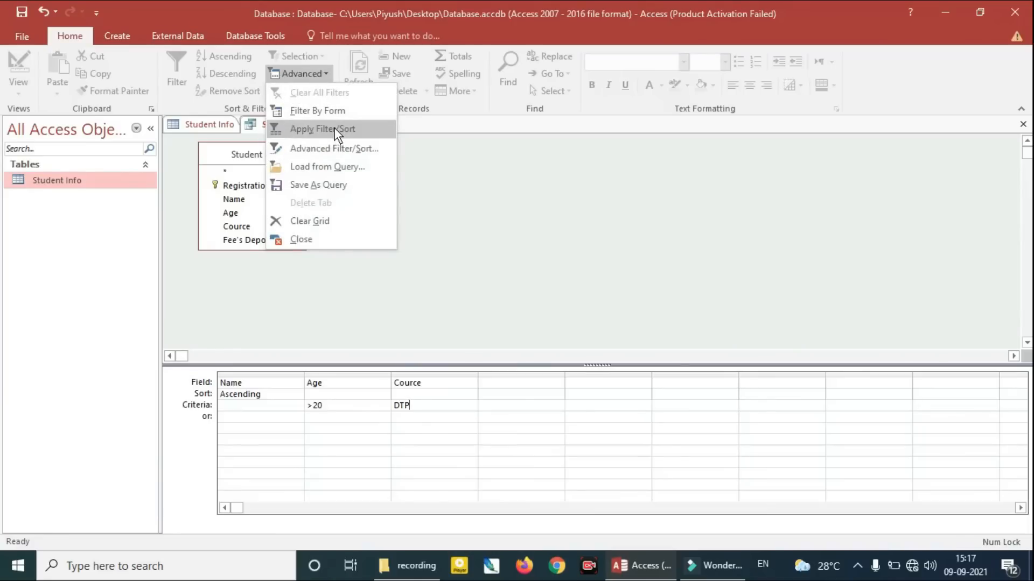
pyautogui.click(334, 128)
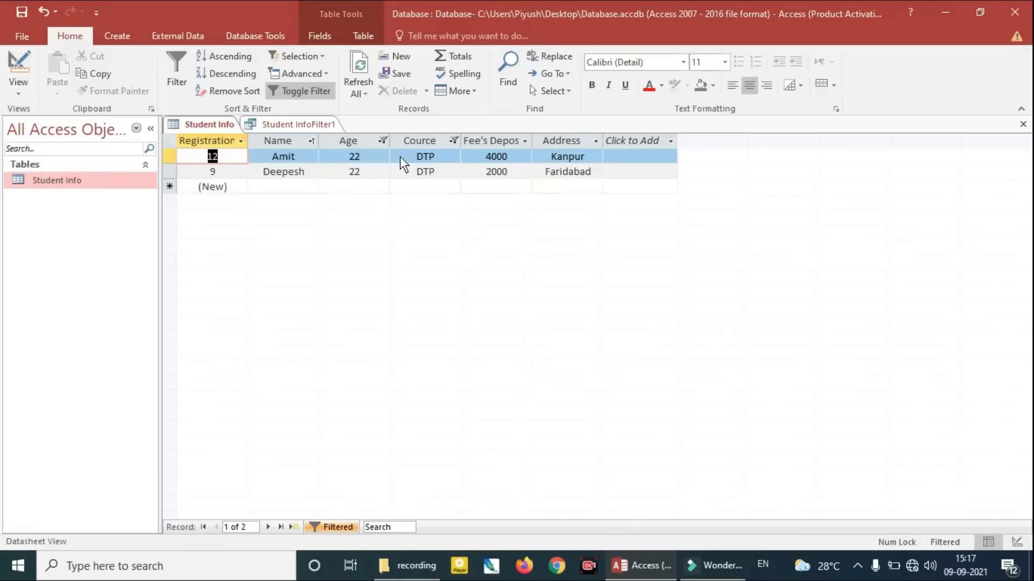
# Step: Review the criteria in the Student InfoFilter1 design grid and reapply the filter to the table
pyautogui.click(320, 121)
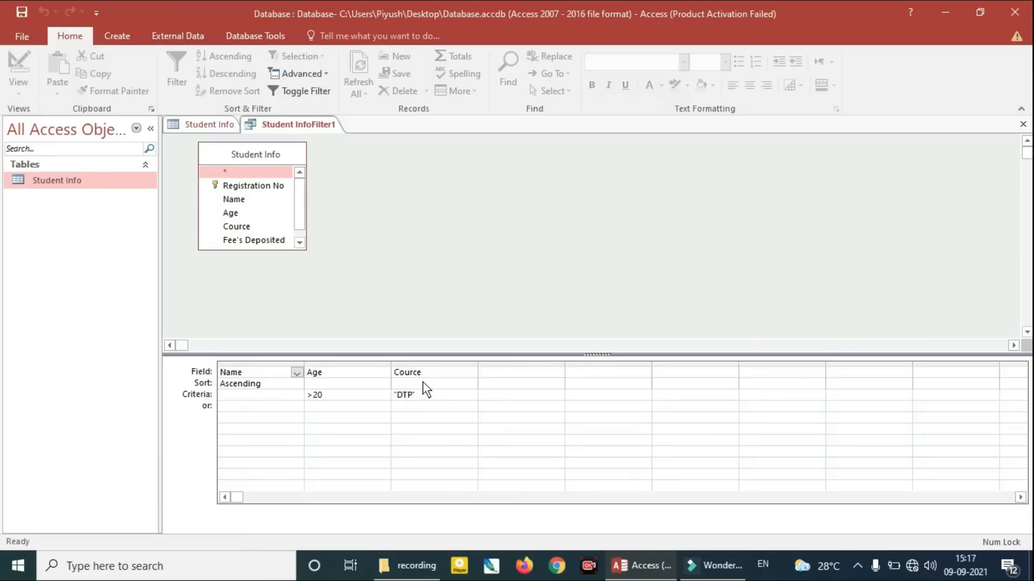
pyautogui.click(311, 76)
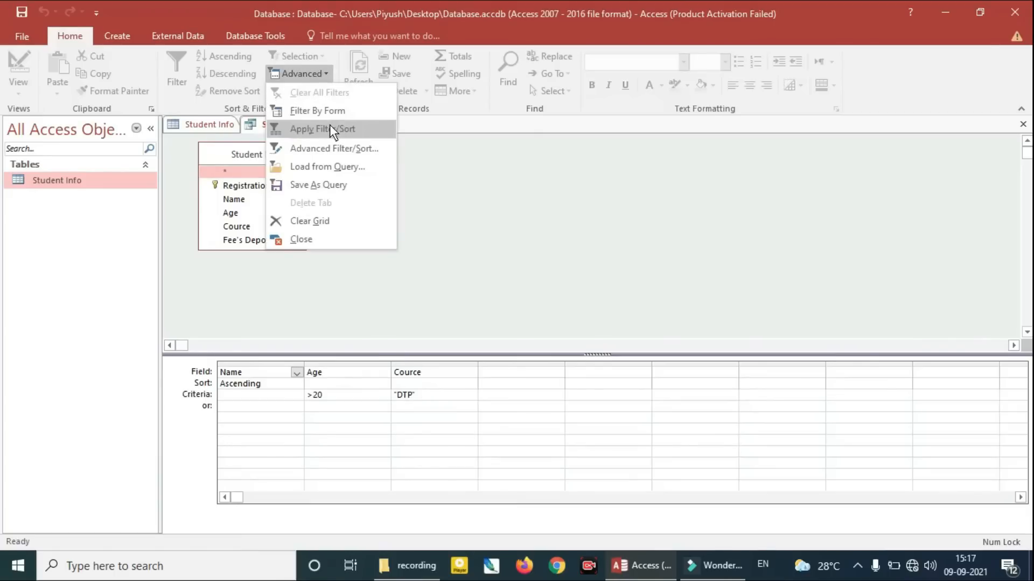
pyautogui.click(331, 128)
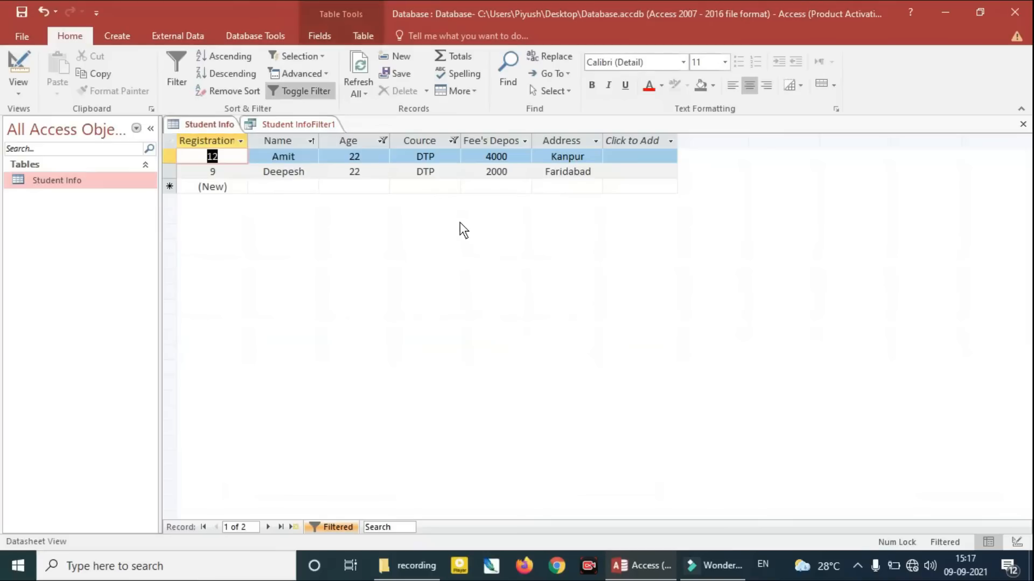
# Step: Add DCA as an alternative "or" criterion for Cource in Student InfoFilter1 and apply the filter
pyautogui.click(317, 123)
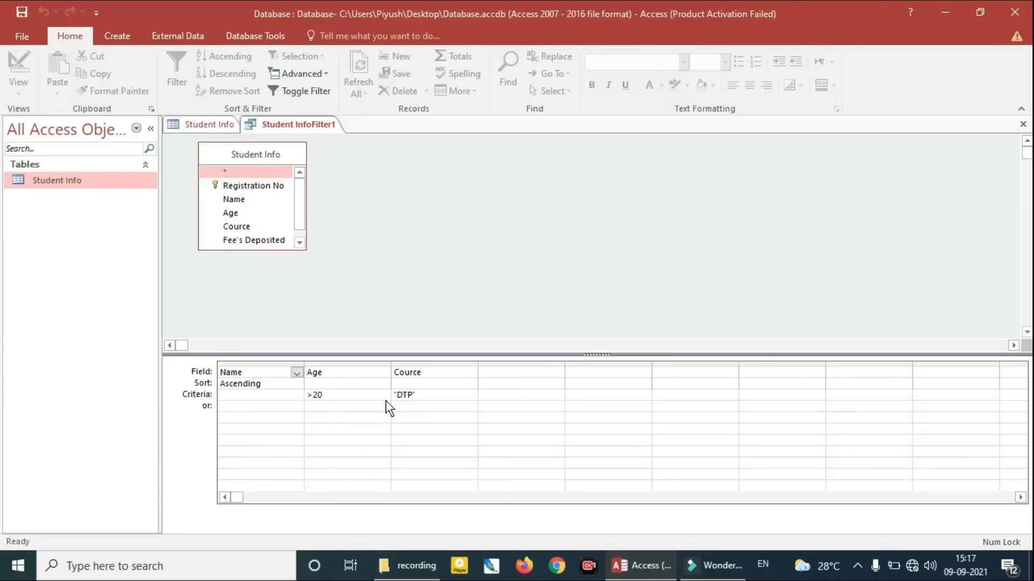
pyautogui.click(419, 405)
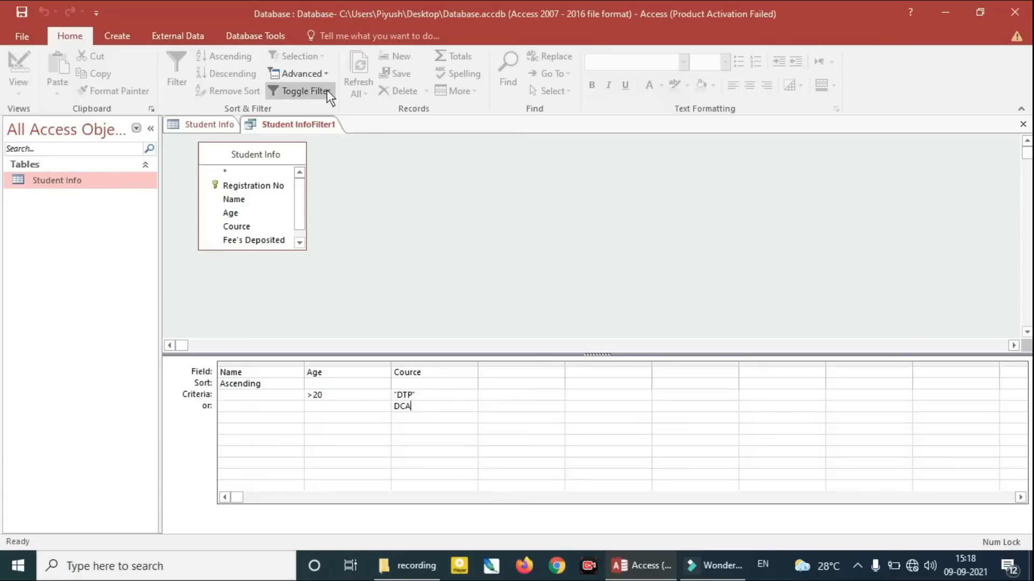
pyautogui.click(316, 75)
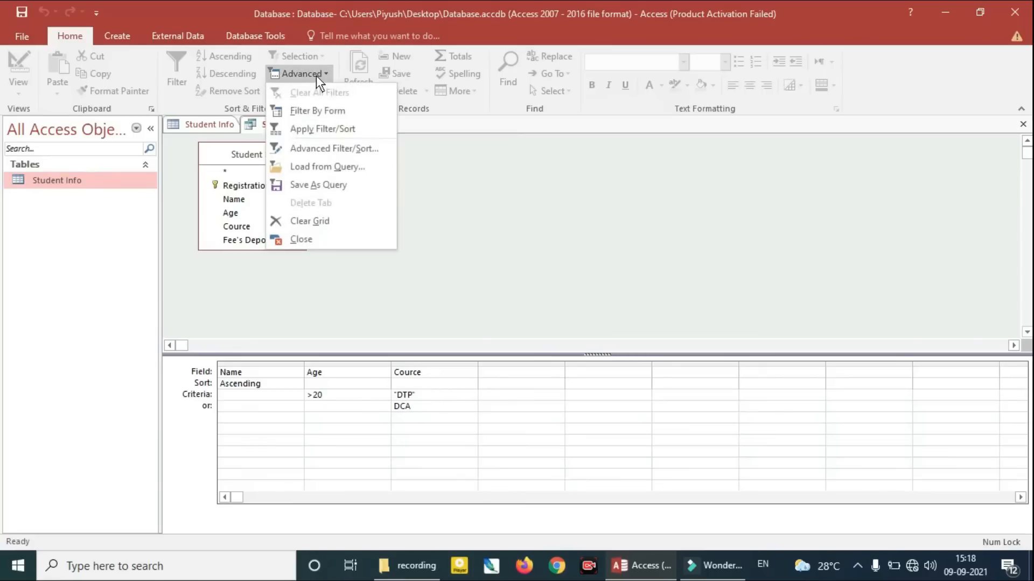
pyautogui.click(328, 127)
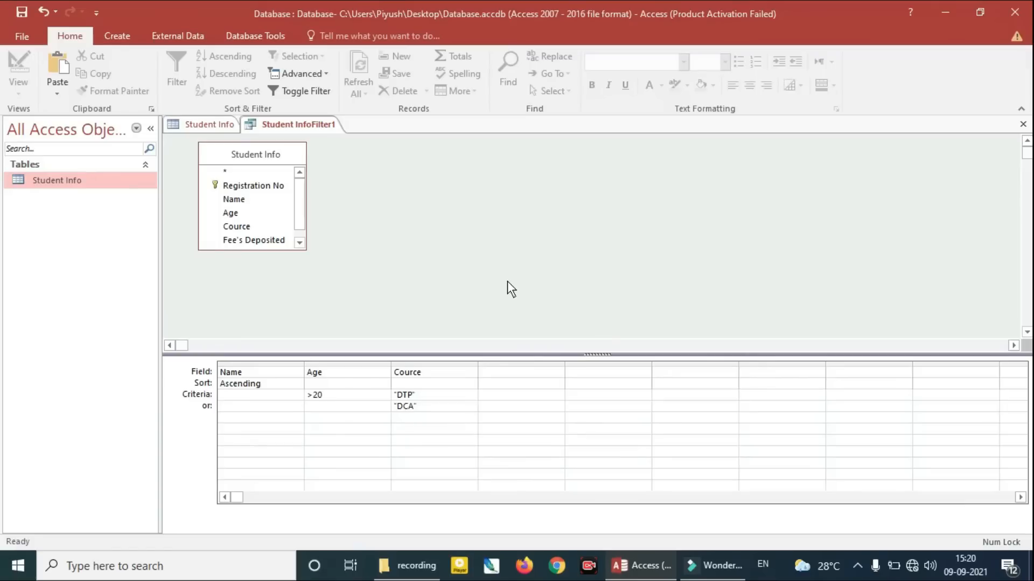
# Step: Set an ascending sort on both the Age and Cource fields in the Student InfoFilter1 grid
pyautogui.click(372, 385)
pyautogui.click(383, 384)
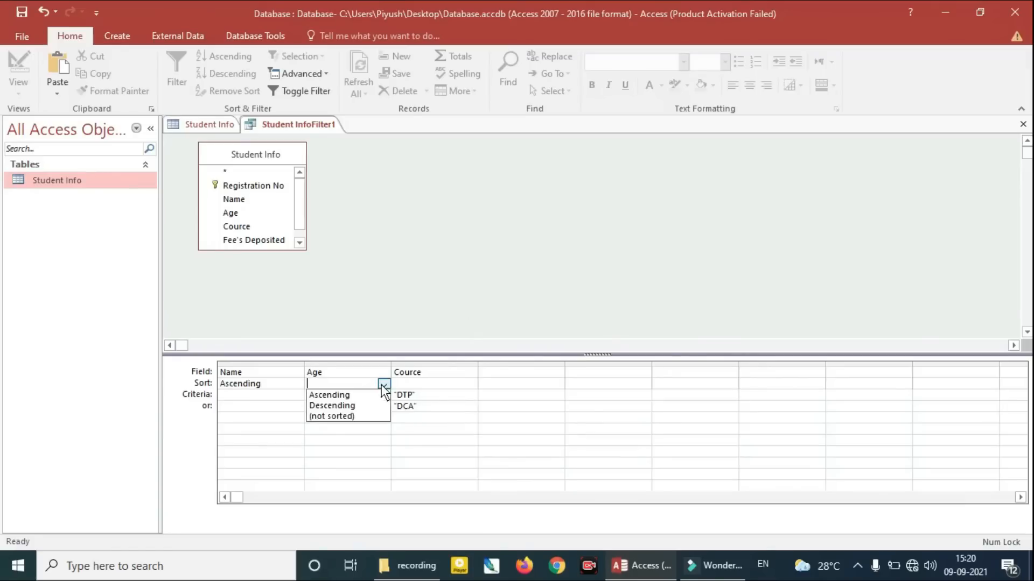
pyautogui.click(329, 395)
pyautogui.click(436, 384)
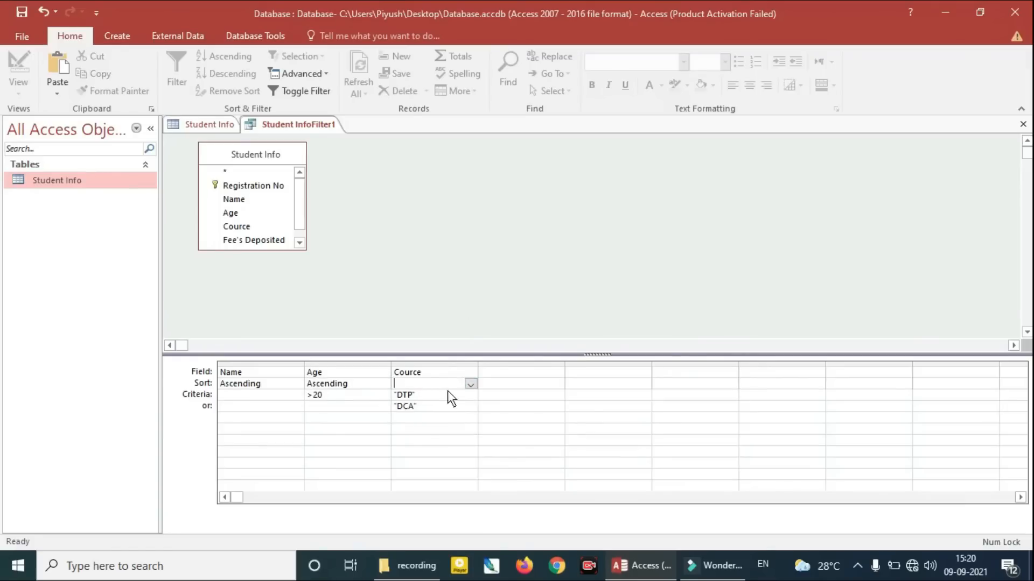
pyautogui.click(470, 384)
pyautogui.click(463, 394)
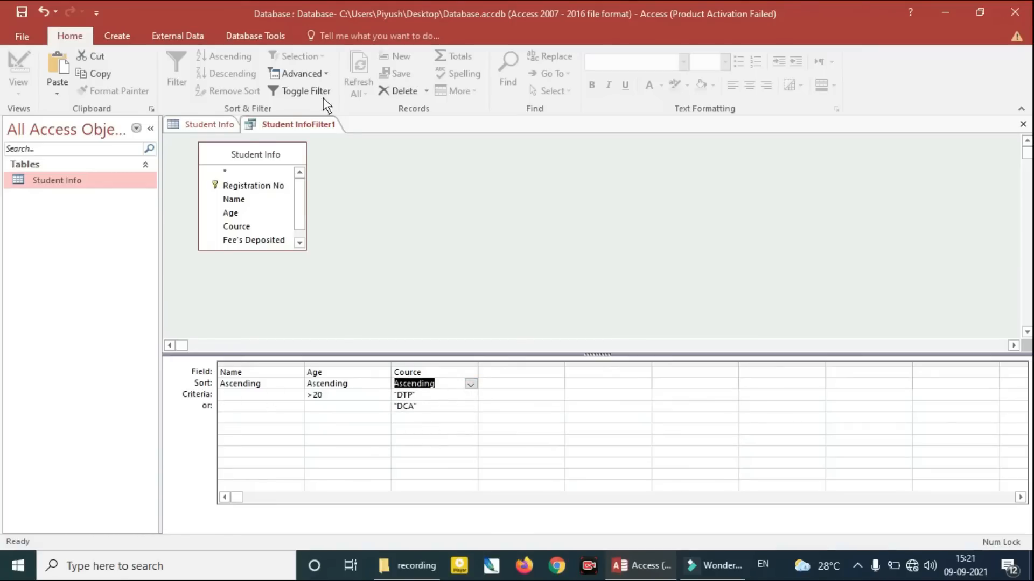
# Step: Apply the Student InfoFilter1 criteria and sort order to Student Info, and clear all filters from the table
pyautogui.click(320, 75)
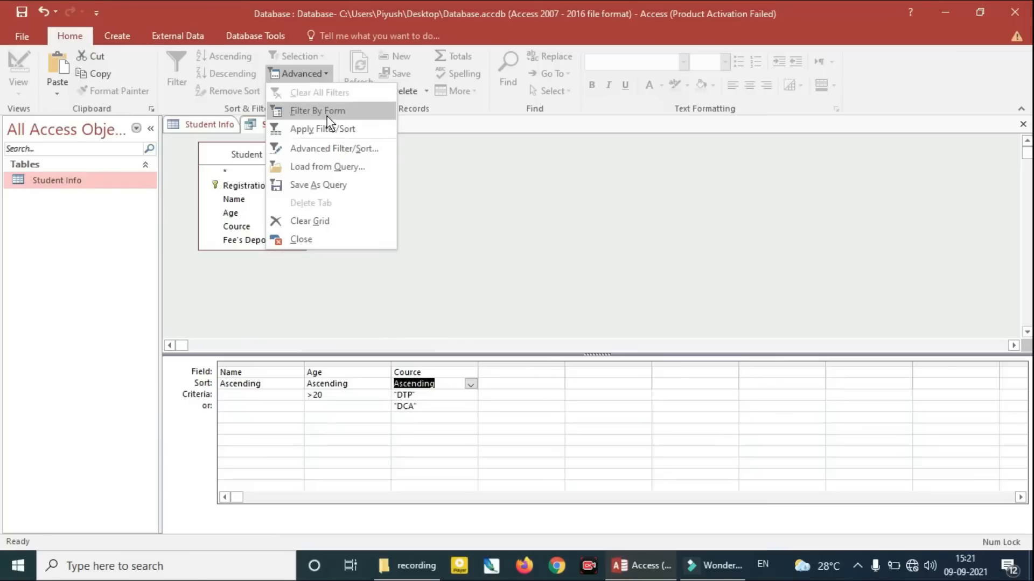
pyautogui.click(335, 129)
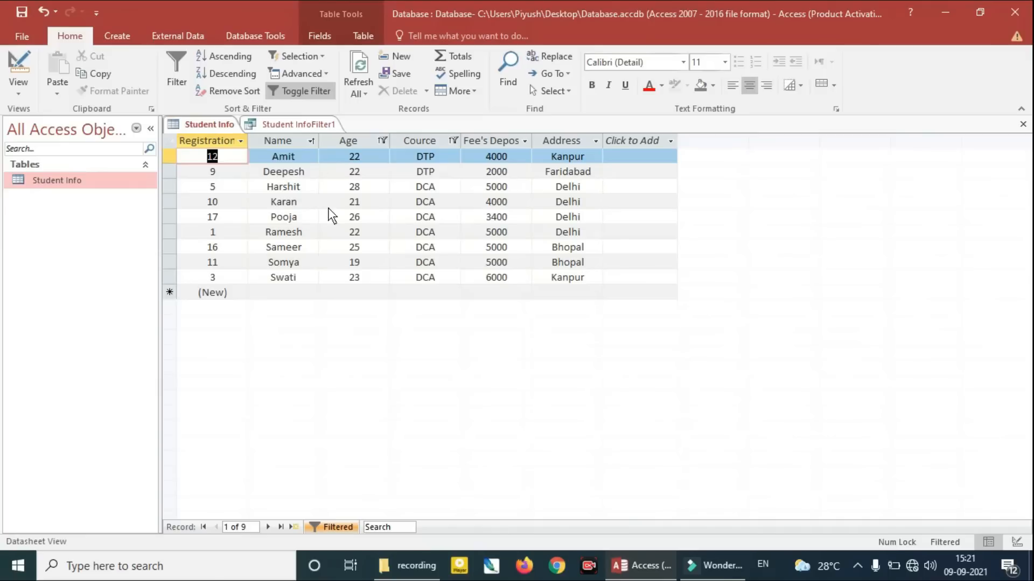
pyautogui.click(312, 74)
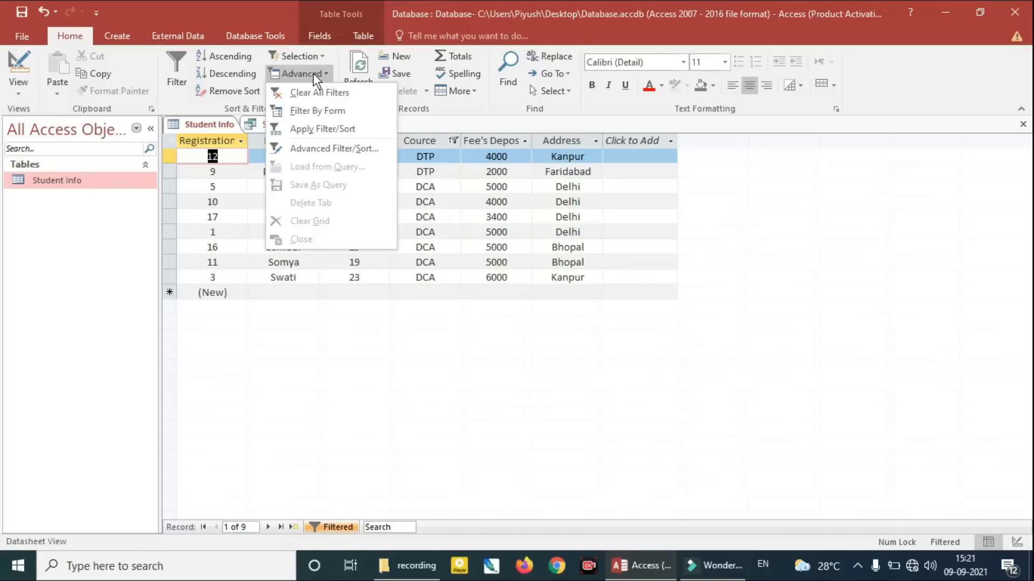
pyautogui.click(338, 90)
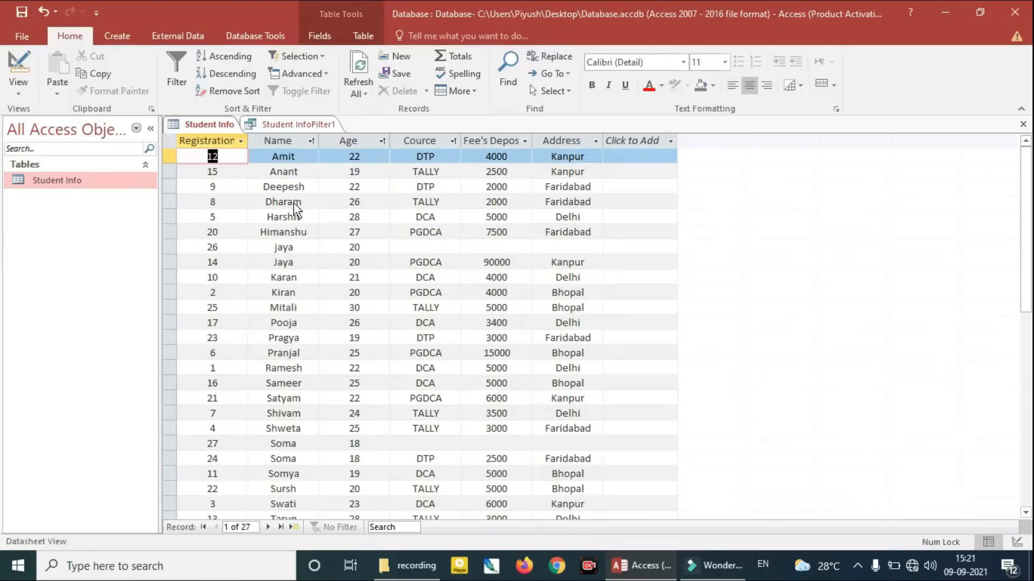
# Step: Sort Student Info by the Registration column ascending, and by Name first ascending and again descending
pyautogui.click(230, 140)
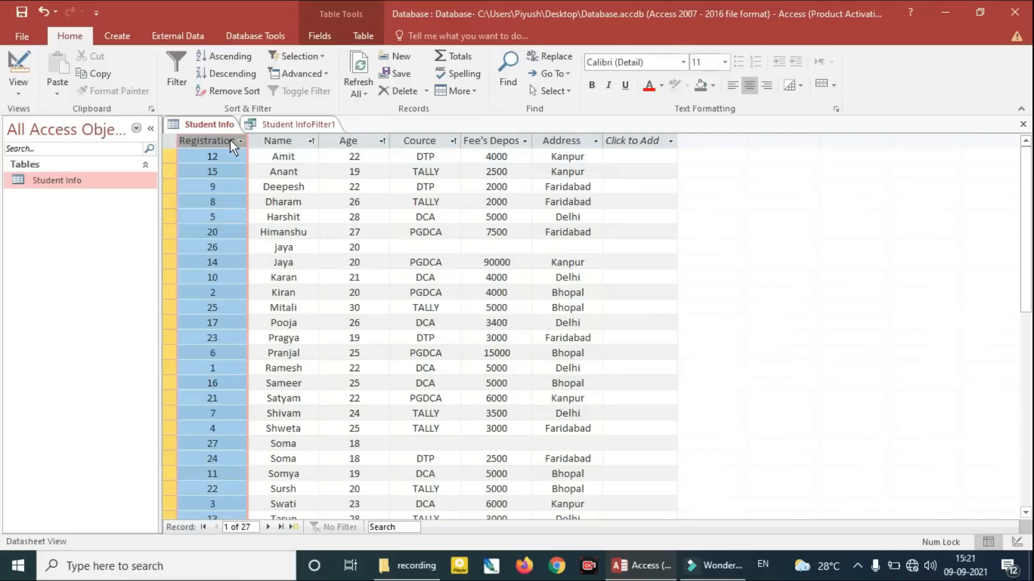
pyautogui.click(231, 57)
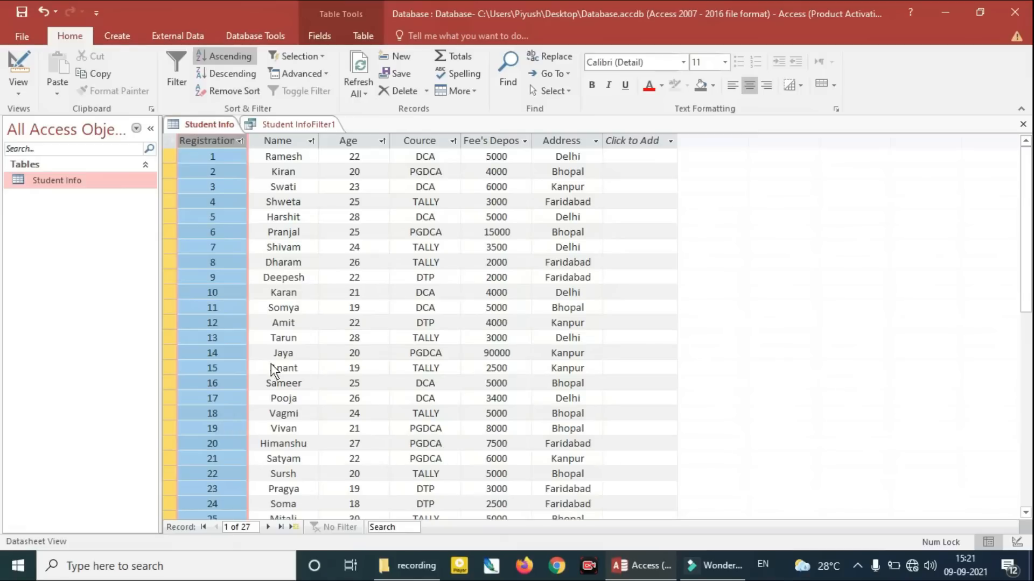
pyautogui.click(292, 142)
pyautogui.click(230, 56)
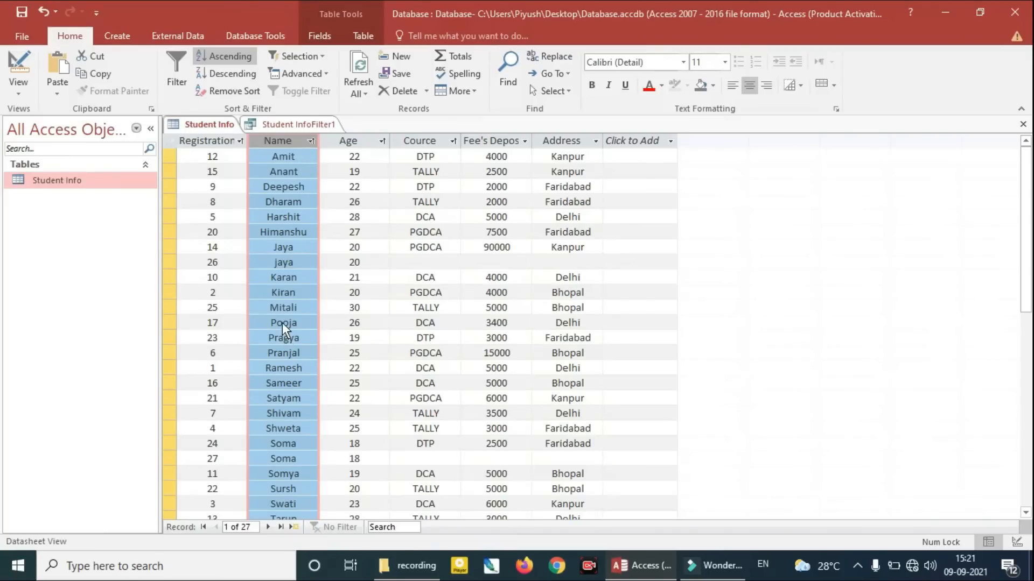
pyautogui.click(233, 73)
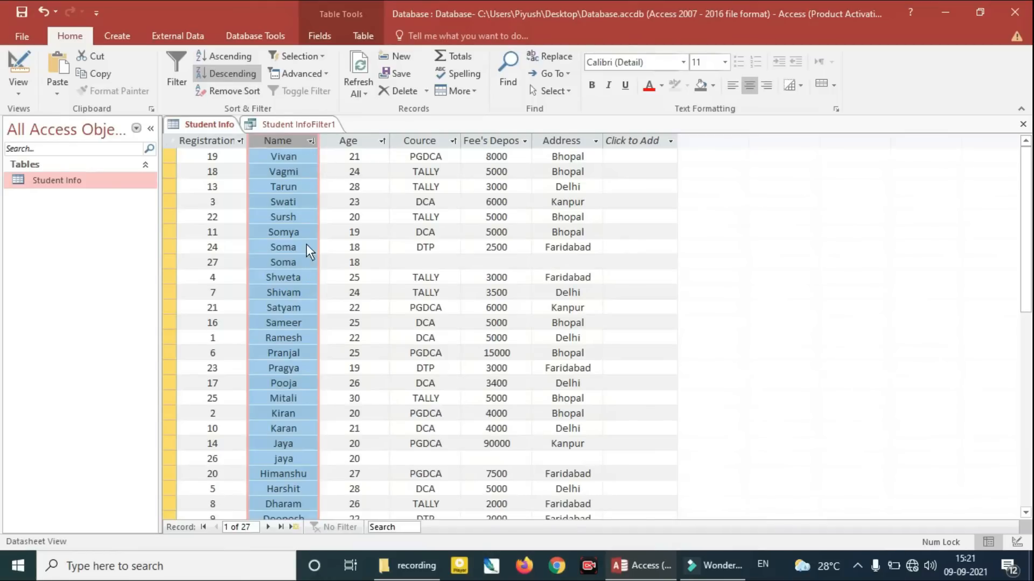
# Step: Sort Student Info by the Registration column in descending order and remove all sorting from the table
pyautogui.click(228, 141)
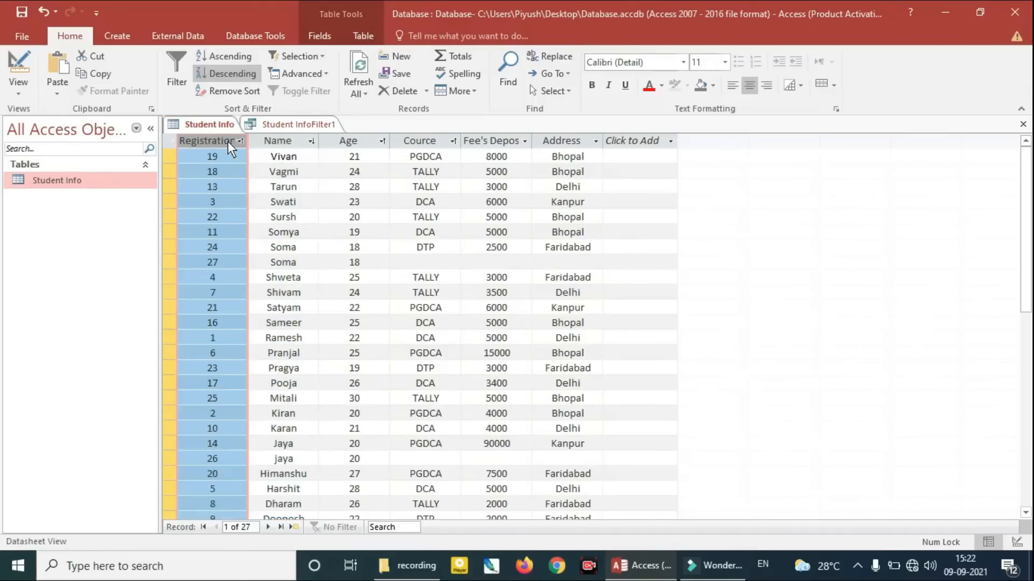
pyautogui.click(237, 79)
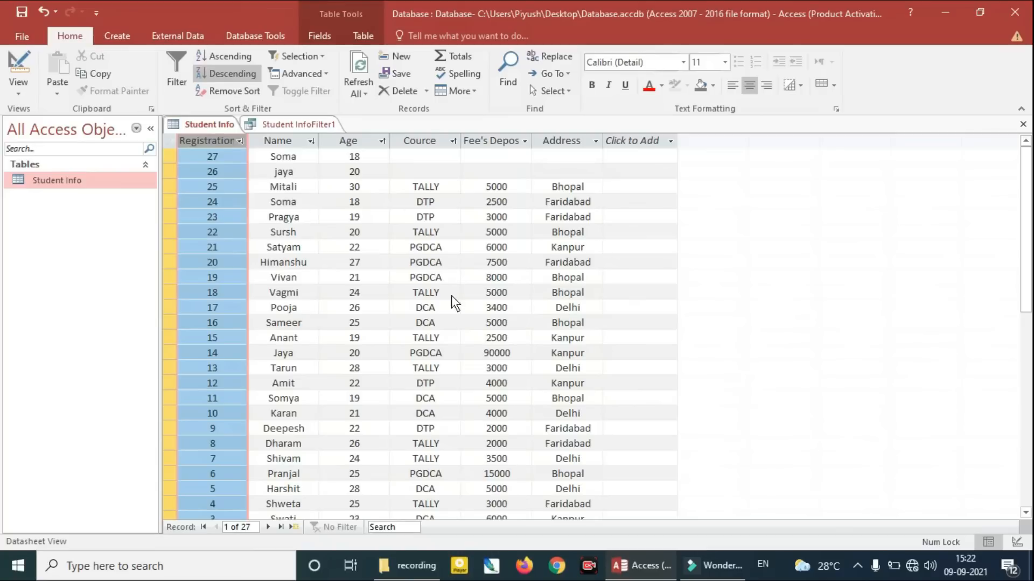
pyautogui.click(236, 93)
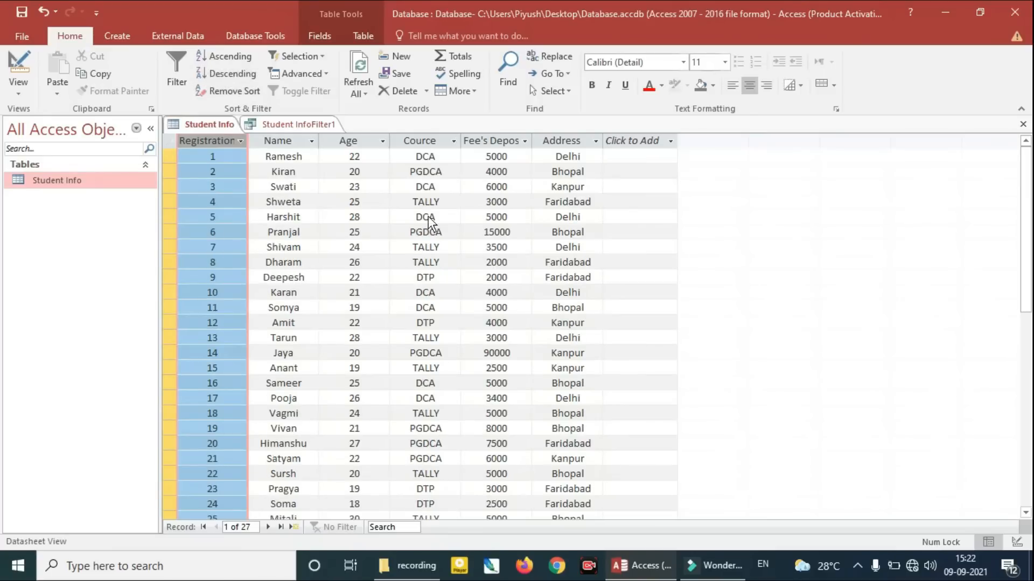
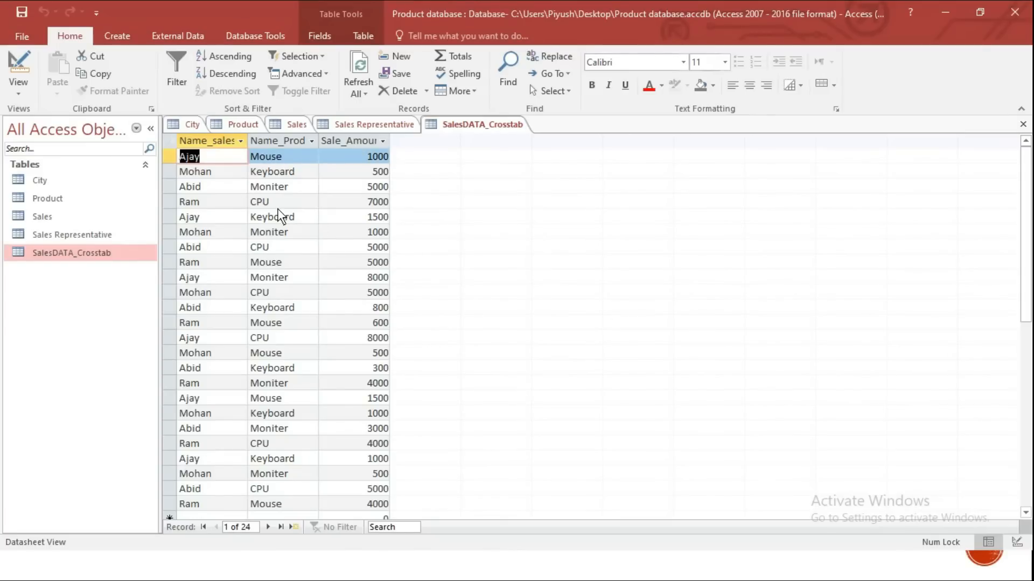
# Step: Start the Simple Query Wizard with the SalesDATA_Crosstab table as its source
pyautogui.click(125, 39)
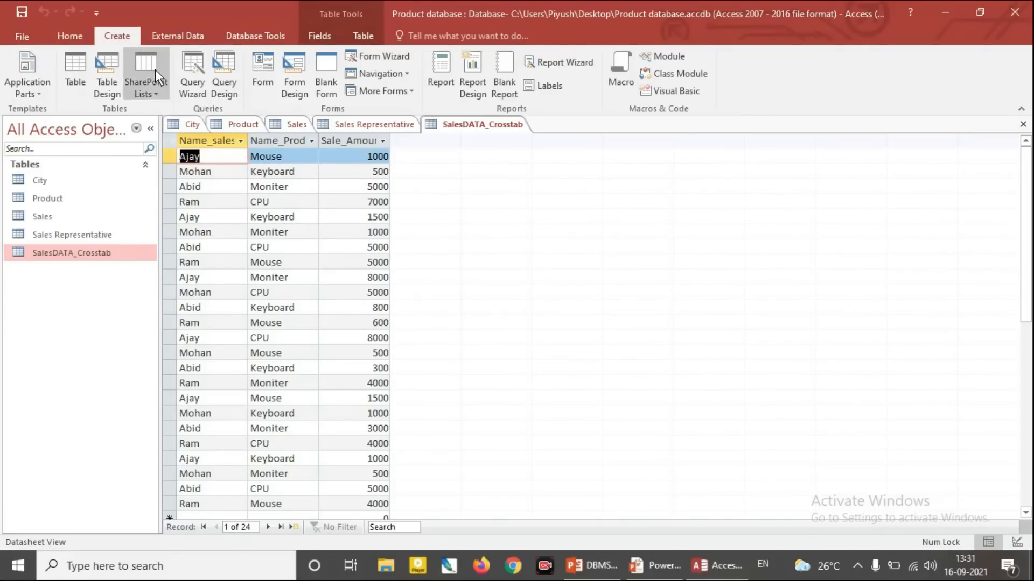
pyautogui.click(194, 81)
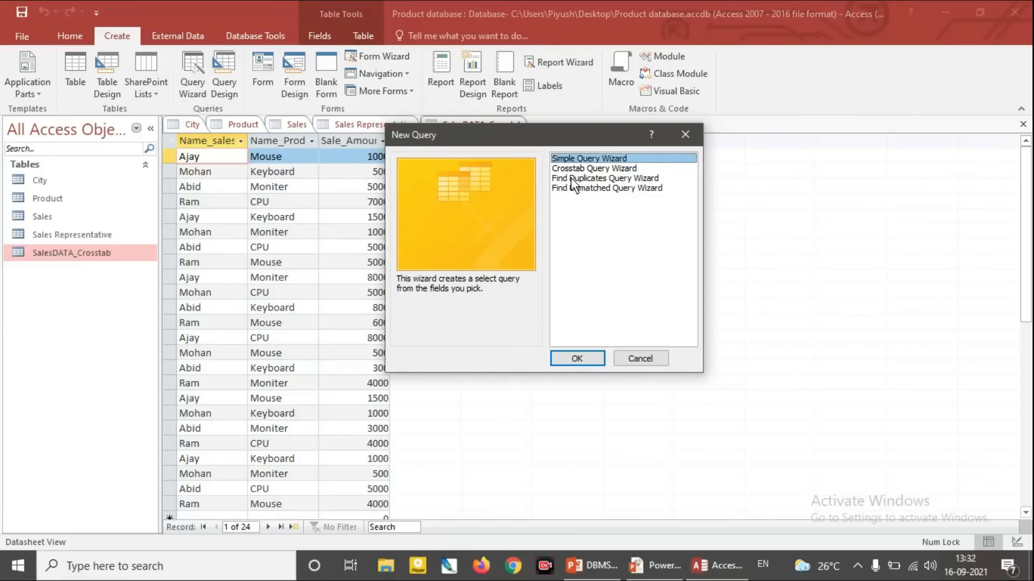
pyautogui.click(583, 358)
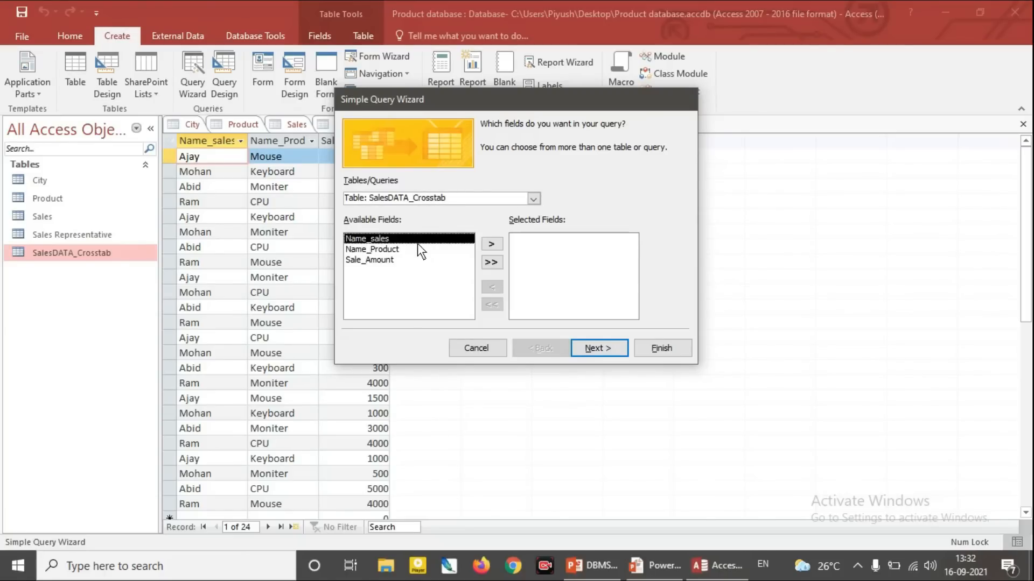
# Step: Try selecting Name_sales, Name_Product and Sale_Amount for the query, and remove all the selected fields again
pyautogui.click(489, 244)
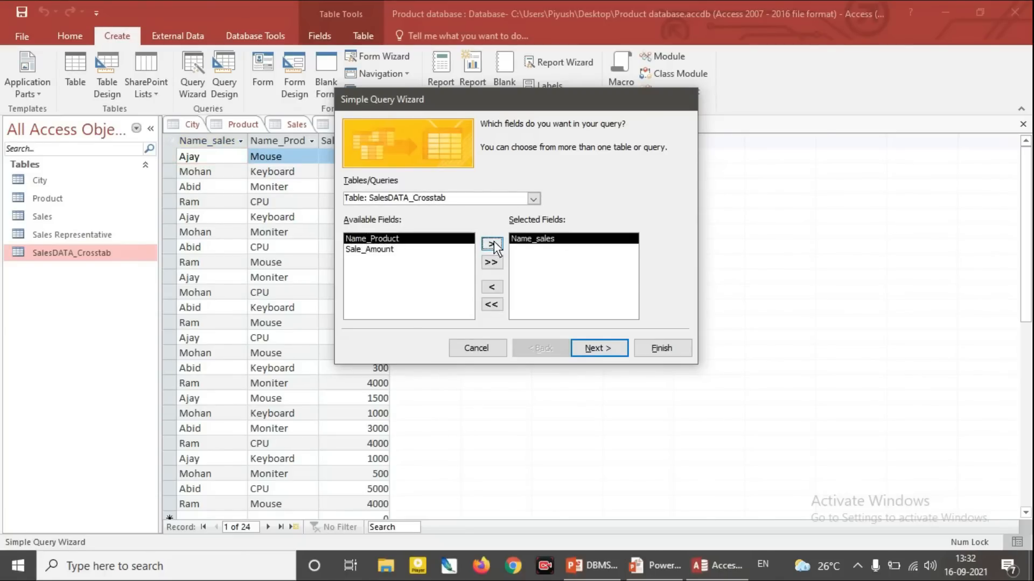
pyautogui.click(492, 245)
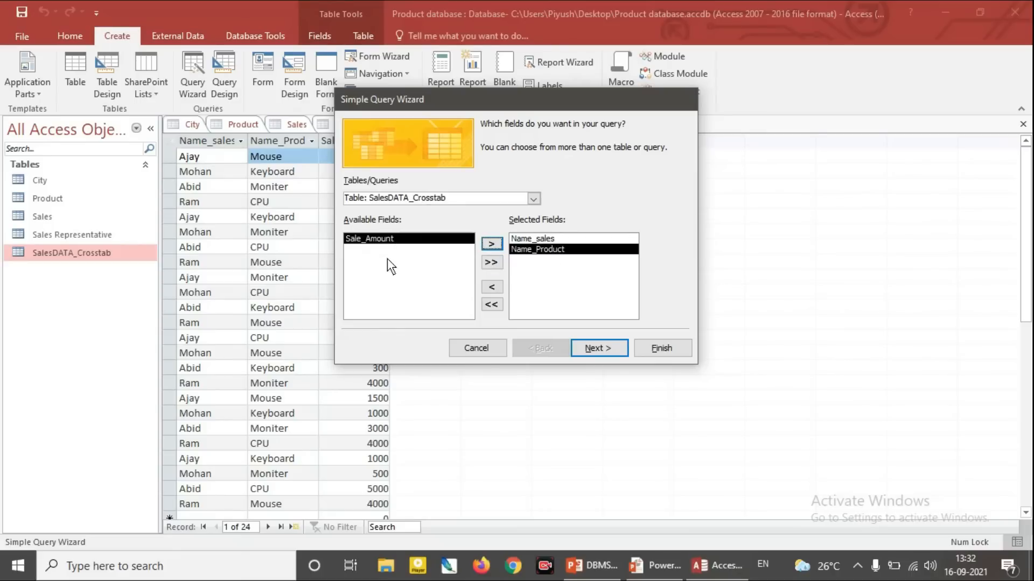
pyautogui.click(492, 264)
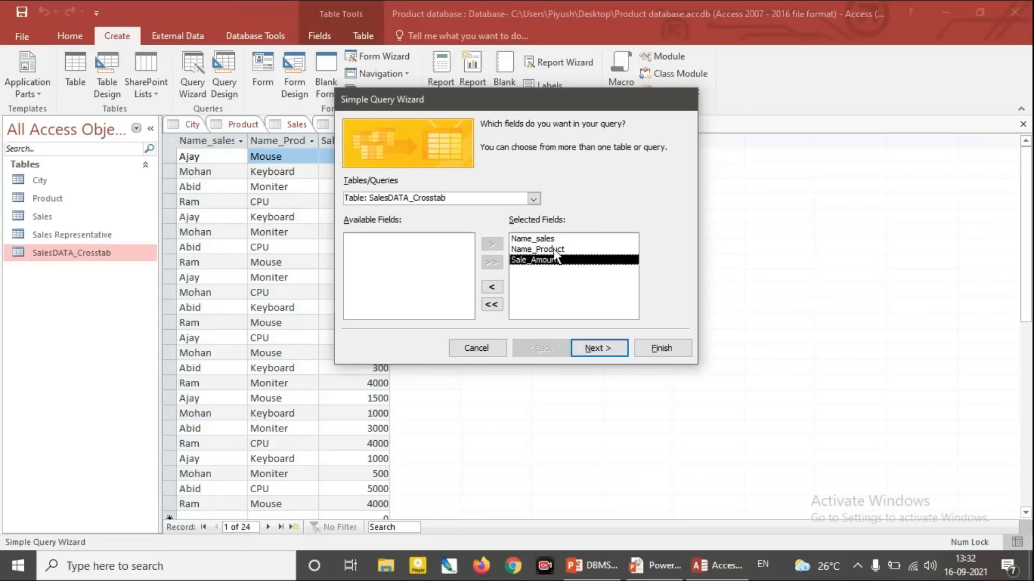
pyautogui.click(491, 305)
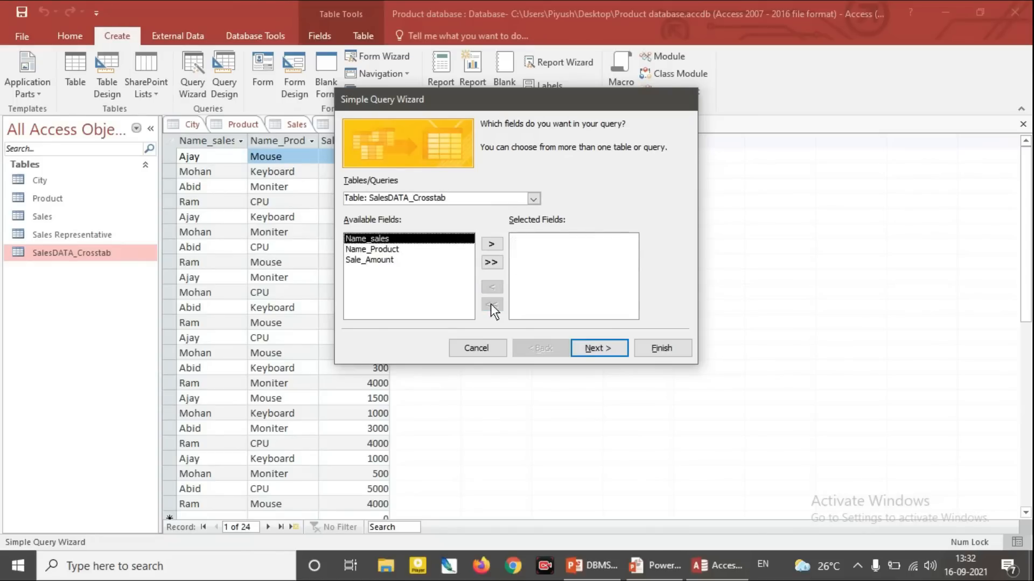
# Step: Select Name_sales and Name_Product from SalesDATA_Crosstab and finish the simple query with the title ABC
pyautogui.click(492, 246)
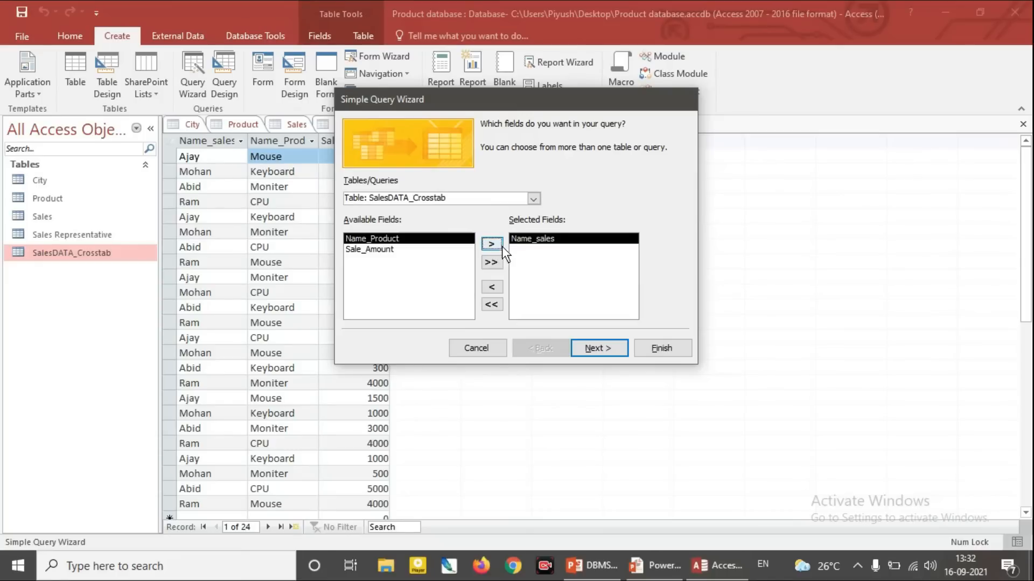
pyautogui.click(492, 246)
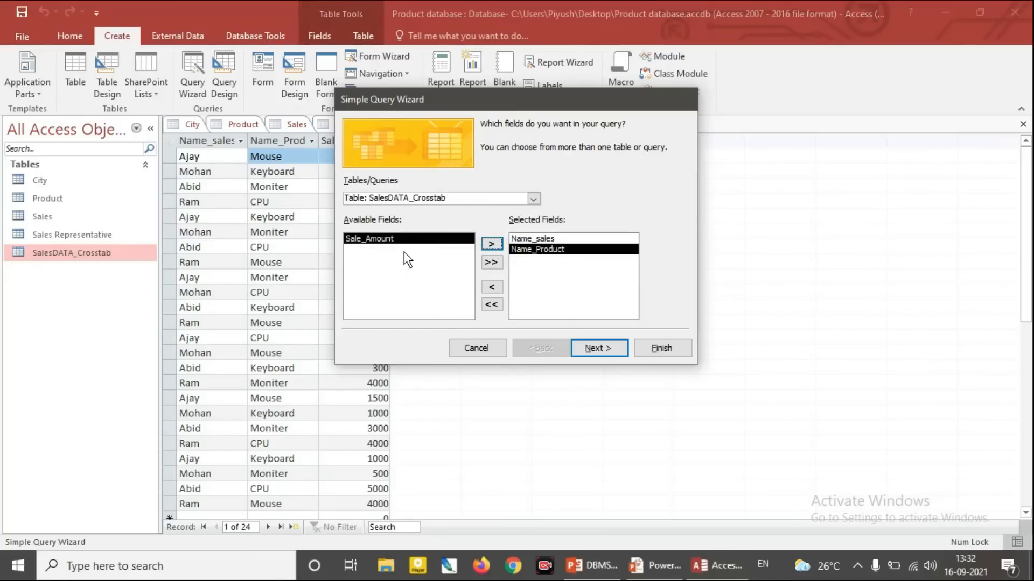
pyautogui.click(609, 350)
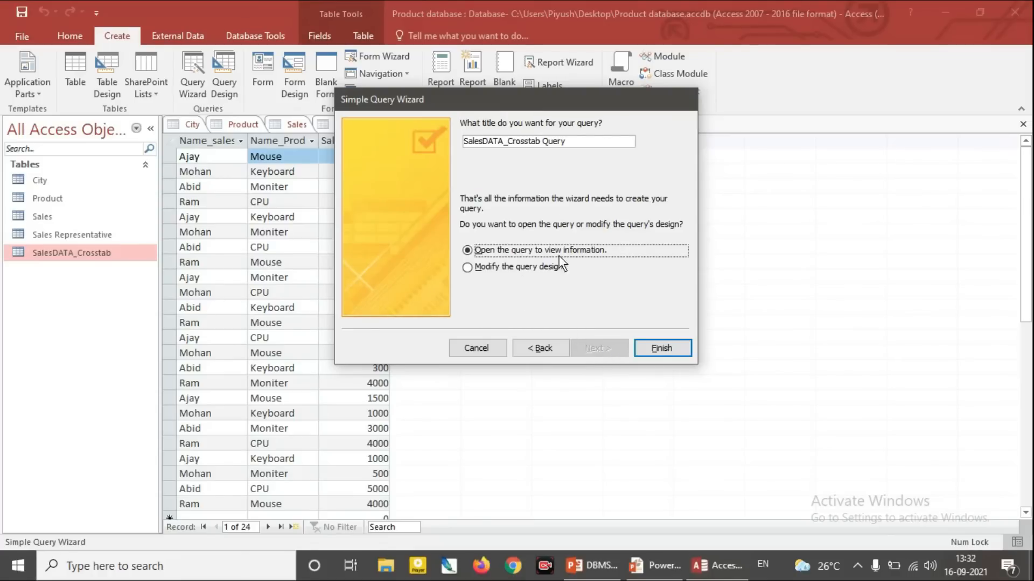
pyautogui.moveTo(575, 143); pyautogui.dragTo(541, 142)
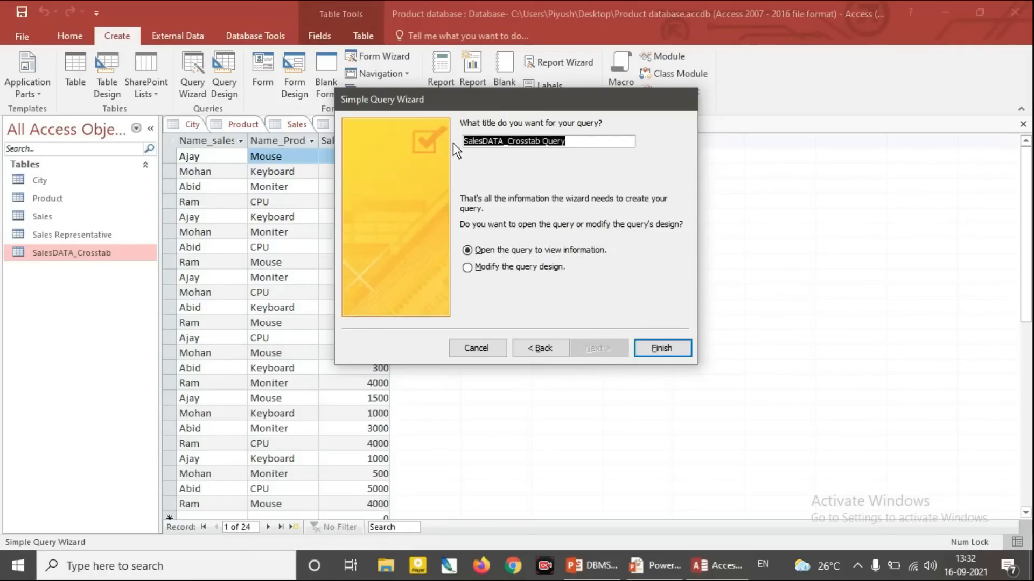
pyautogui.write('ABC')
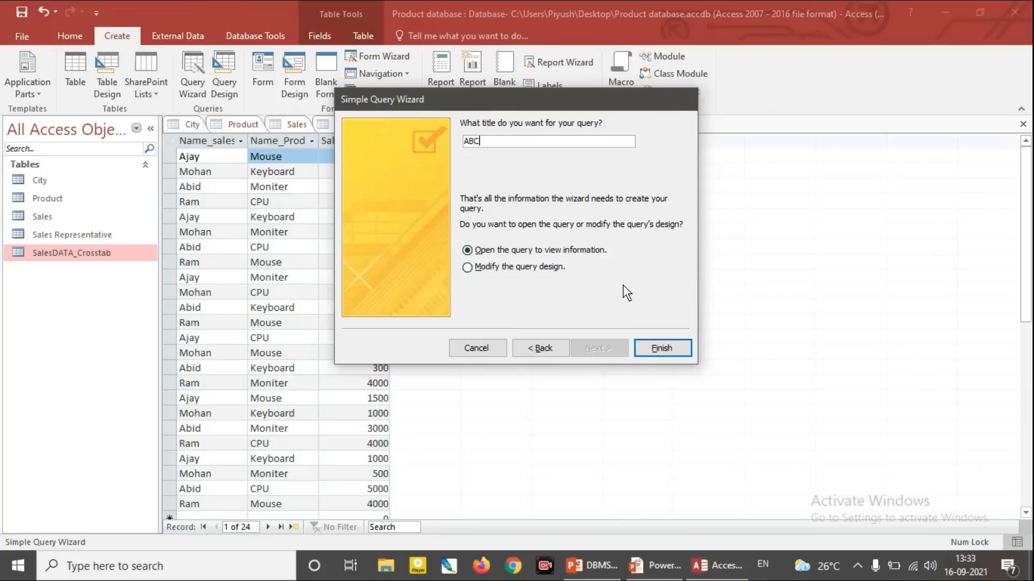
pyautogui.click(663, 347)
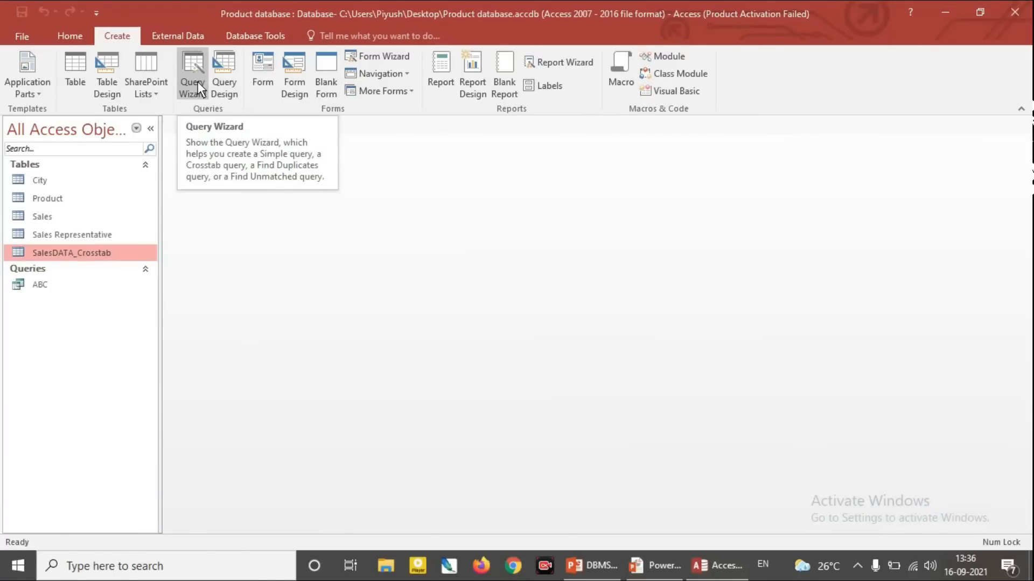
# Step: Start another query in the Simple Query Wizard and add the Name field from the City table
pyautogui.click(198, 82)
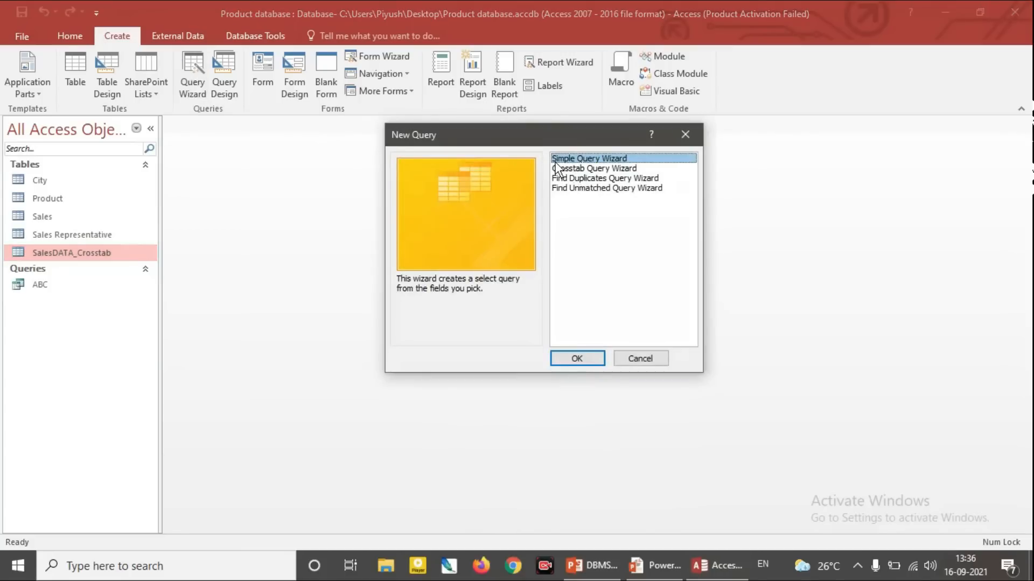
pyautogui.click(577, 359)
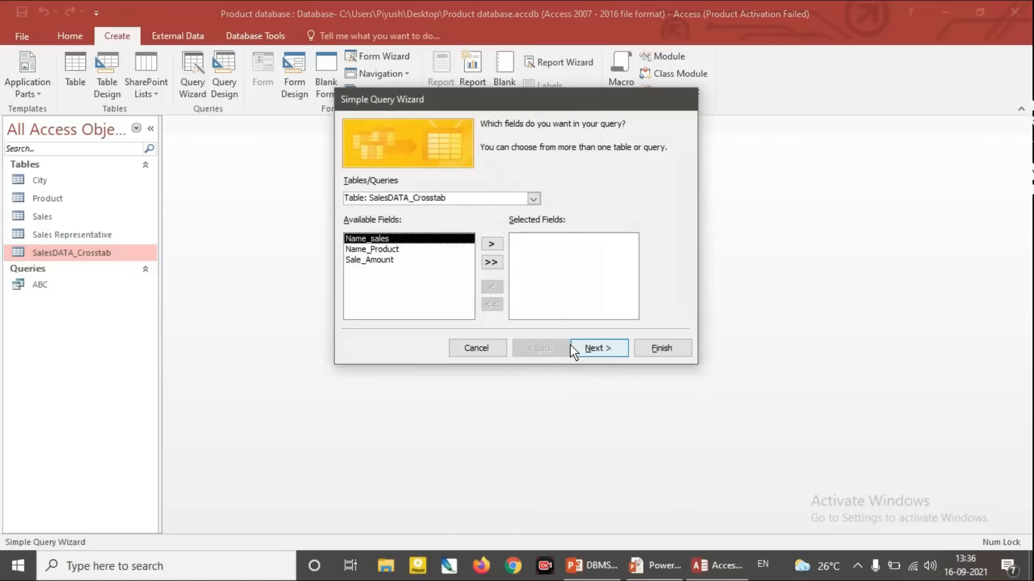
pyautogui.click(533, 199)
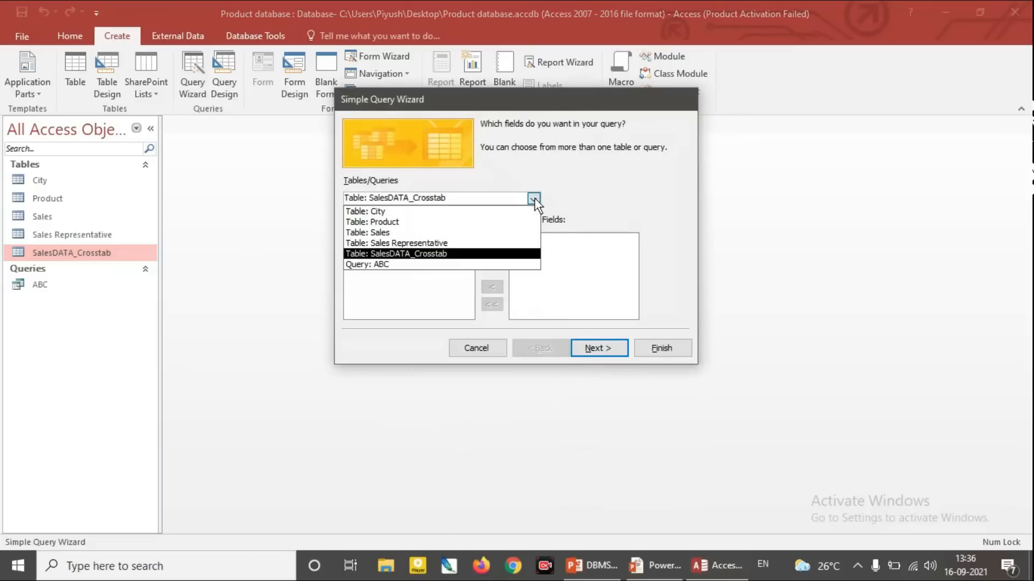
pyautogui.click(439, 214)
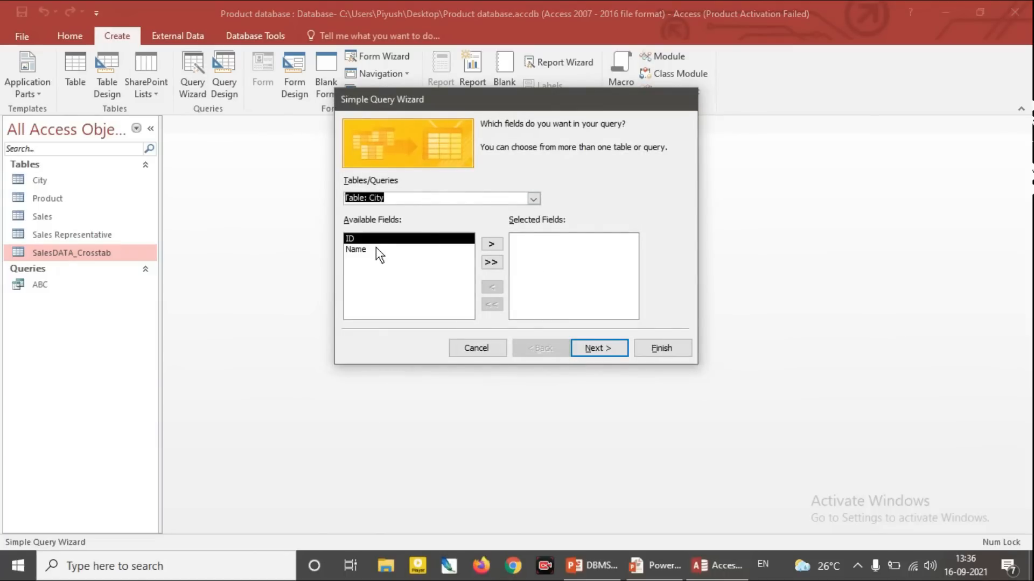
pyautogui.click(410, 250)
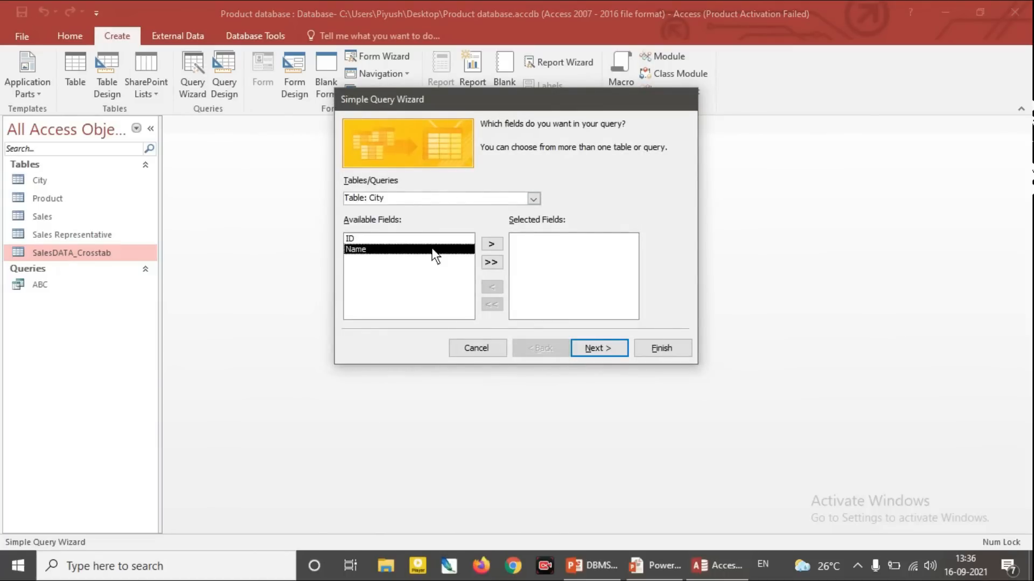
pyautogui.click(491, 244)
# Step: Add the Name field from the Product table and Sales Man Name from the Sales Representative table to the query
pyautogui.click(535, 199)
pyautogui.click(440, 222)
pyautogui.click(381, 250)
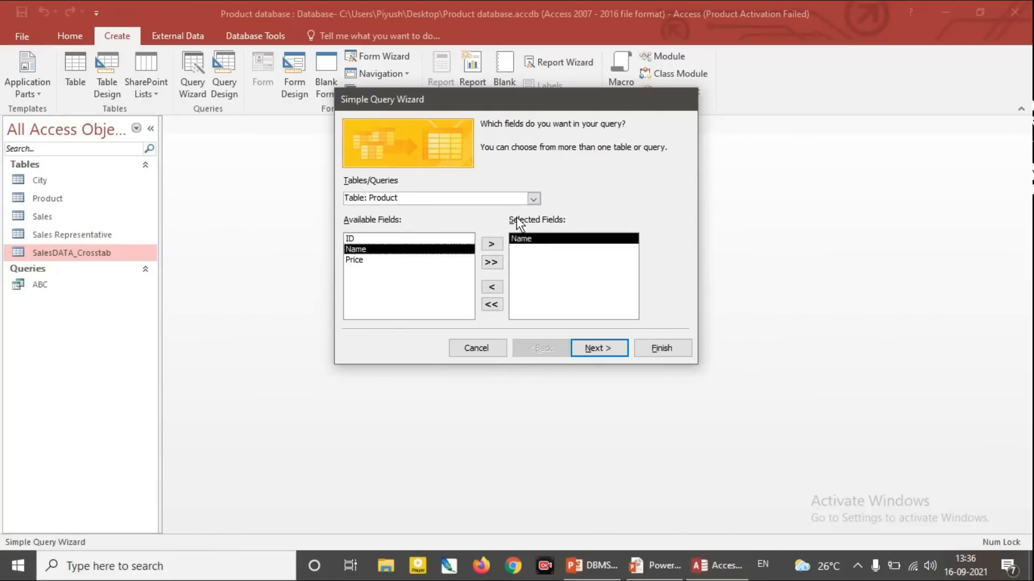
pyautogui.click(492, 243)
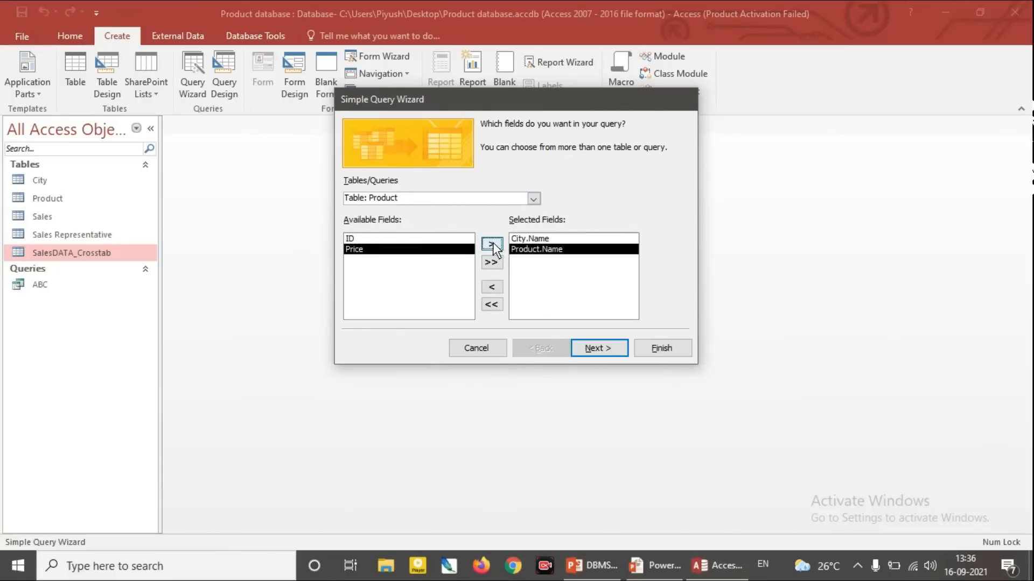
pyautogui.click(533, 199)
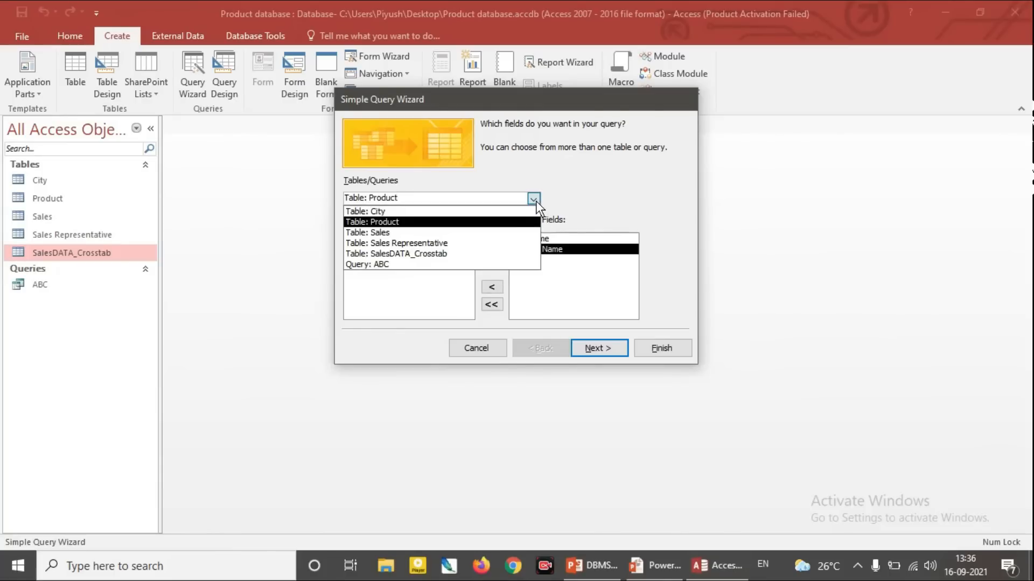
pyautogui.click(419, 245)
pyautogui.click(388, 250)
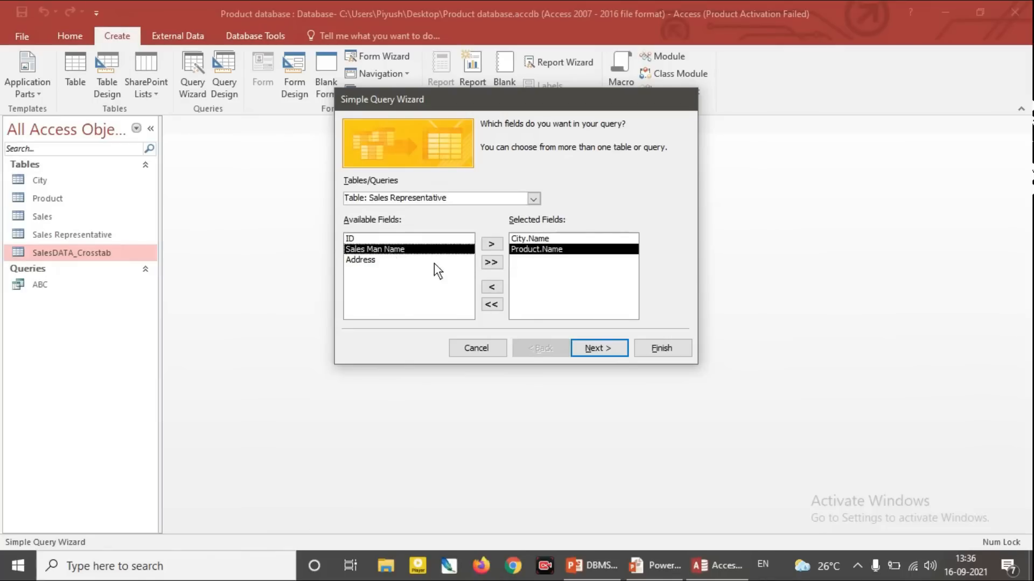
pyautogui.click(490, 247)
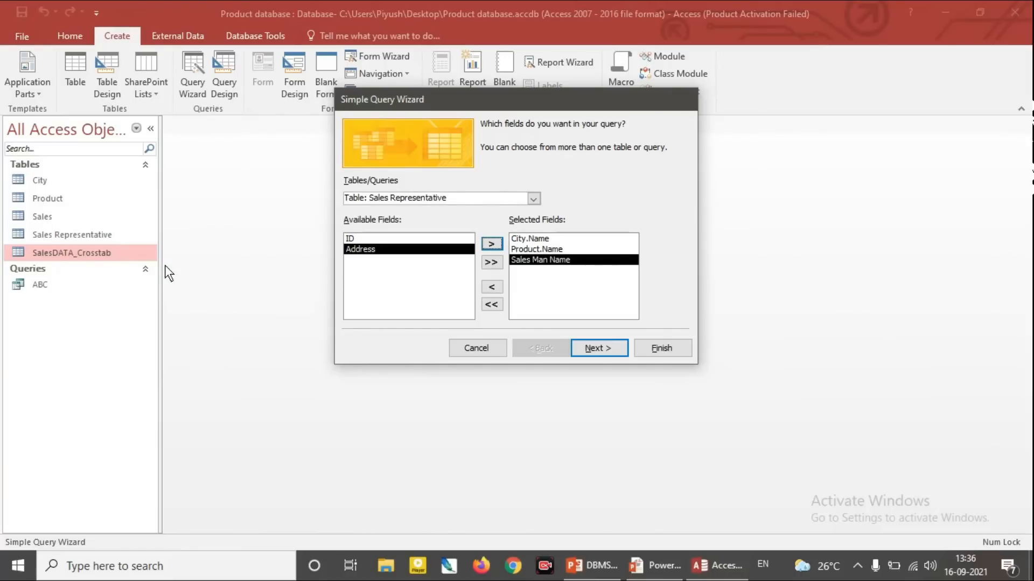
# Step: Finish the multi-table query as a detail query with the suggested title City Query, view its records and close it
pyautogui.click(606, 354)
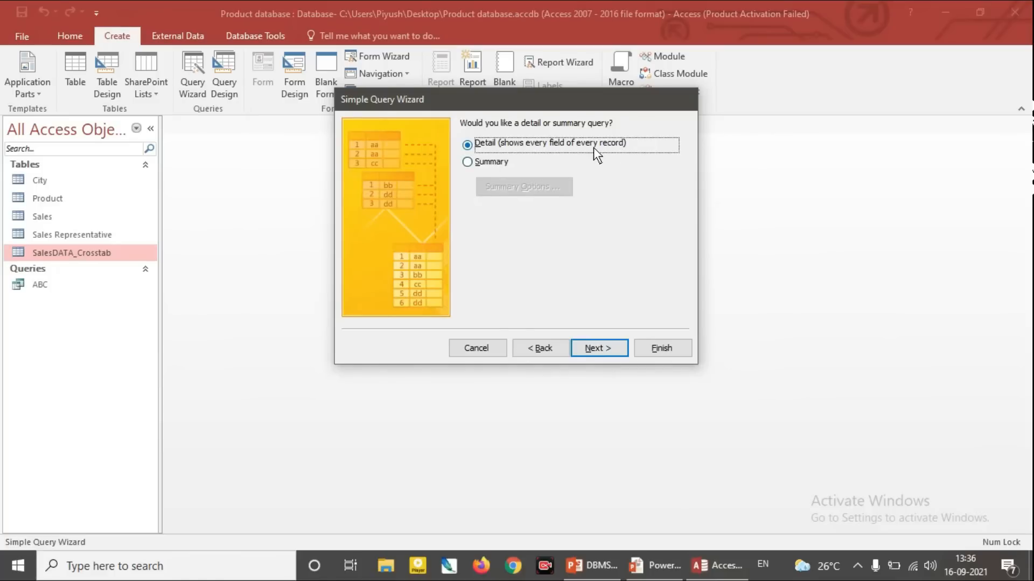
pyautogui.click(467, 163)
pyautogui.click(472, 147)
pyautogui.click(601, 349)
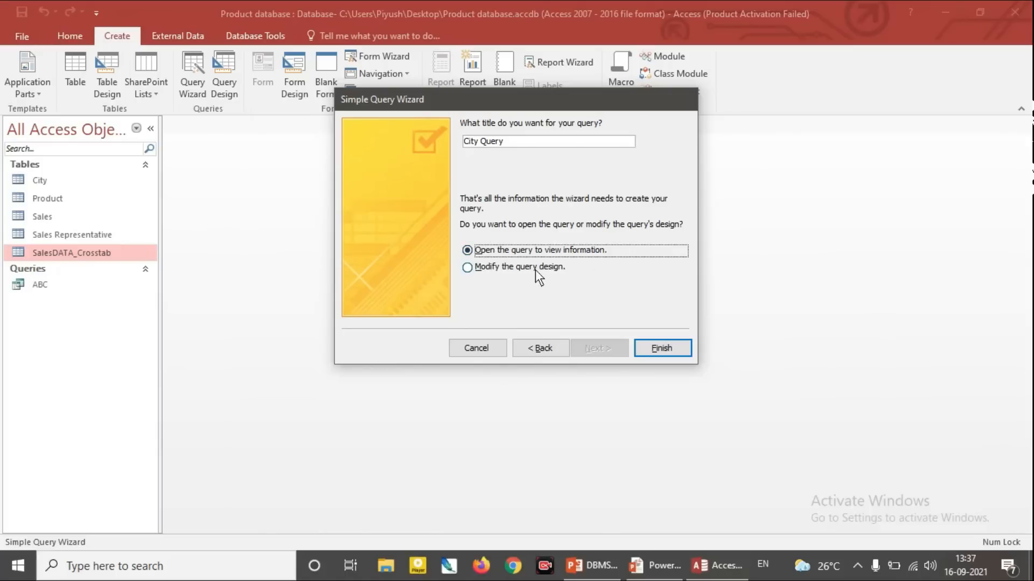
pyautogui.click(671, 353)
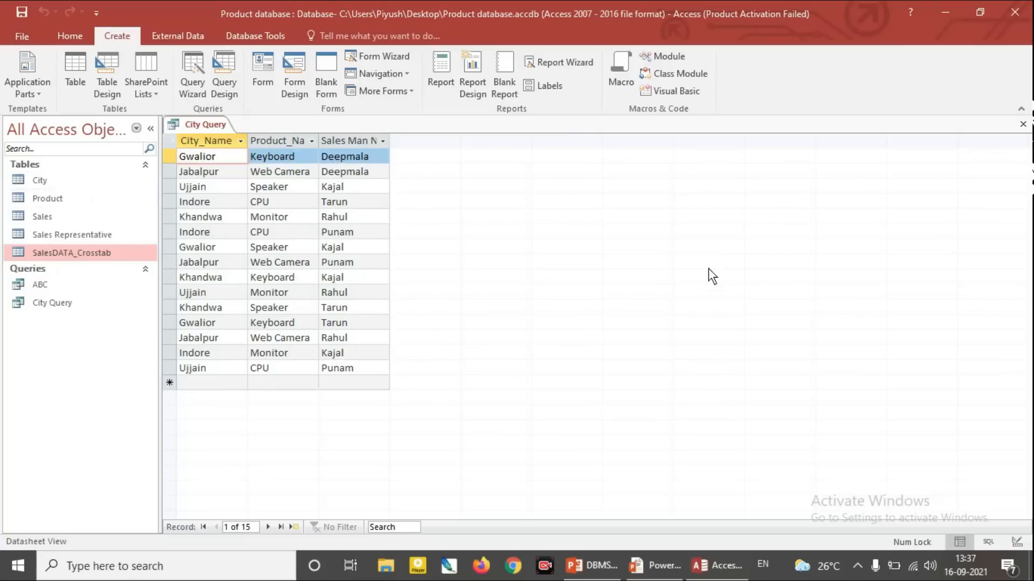
pyautogui.click(1023, 124)
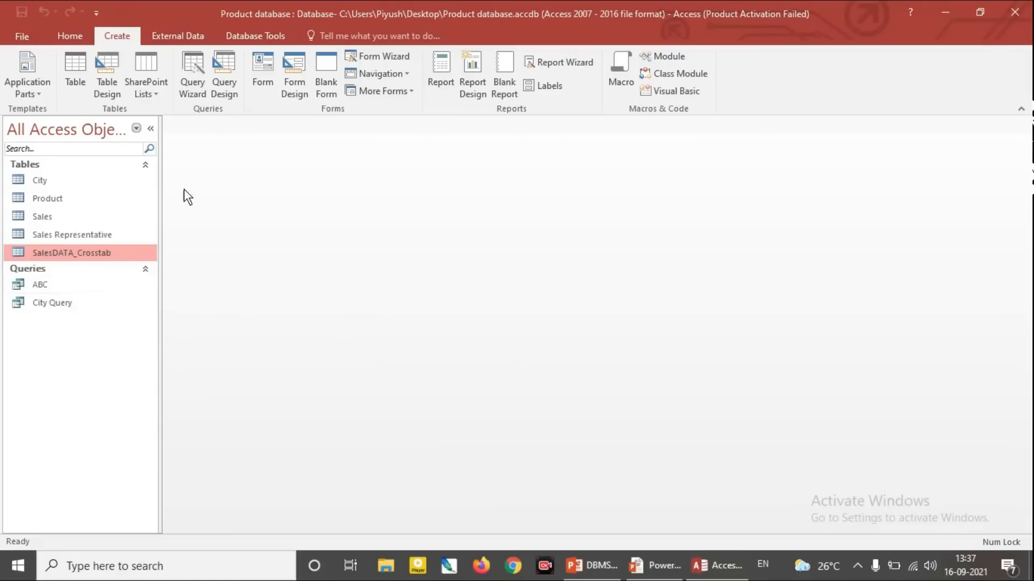
pyautogui.click(195, 87)
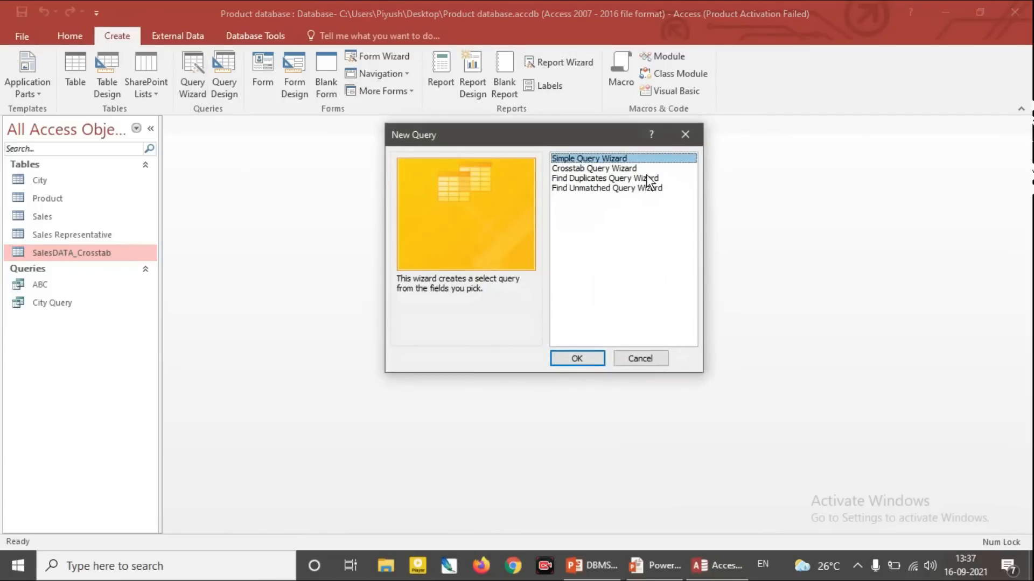
pyautogui.click(629, 169)
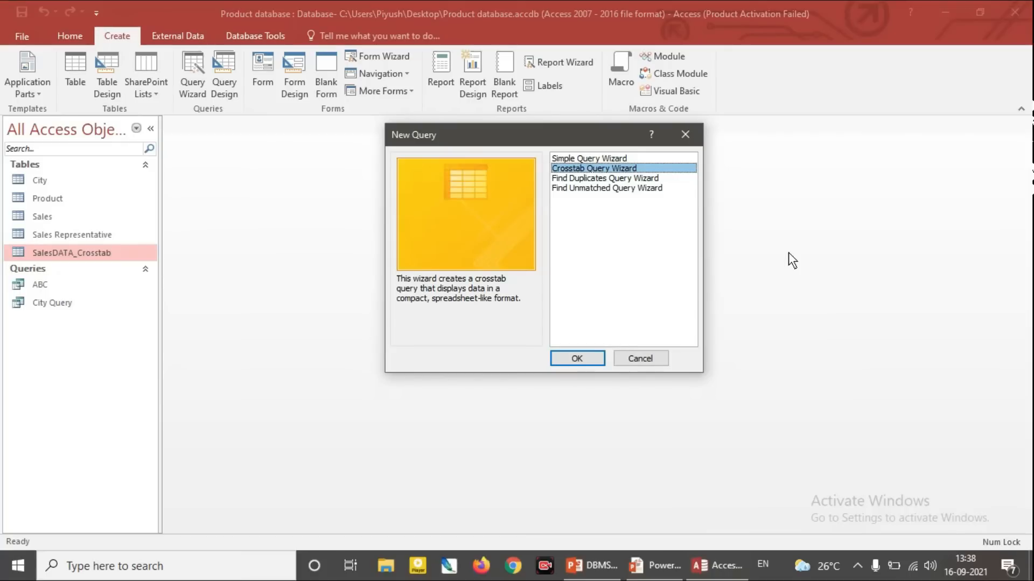
pyautogui.click(583, 357)
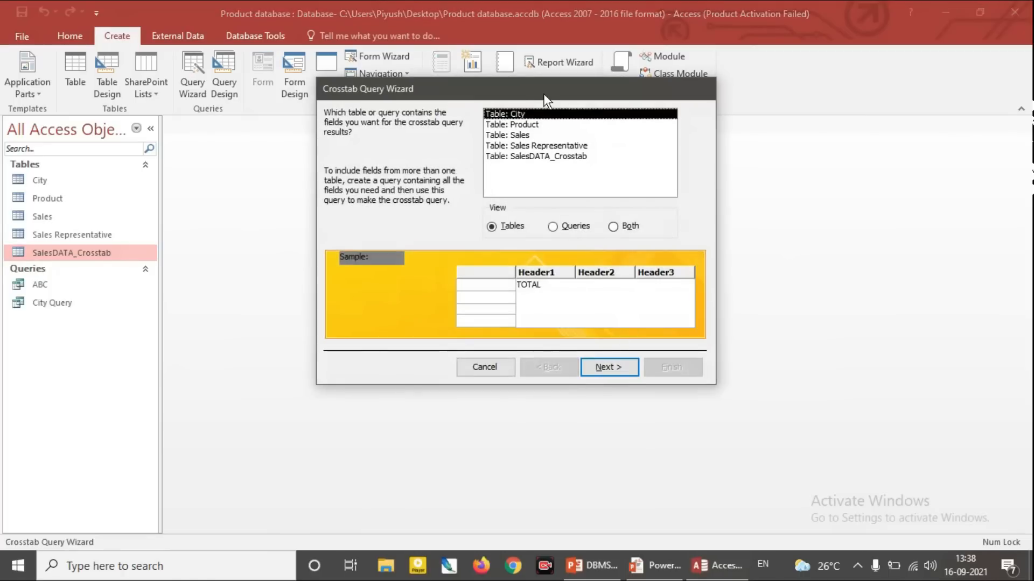
pyautogui.click(541, 157)
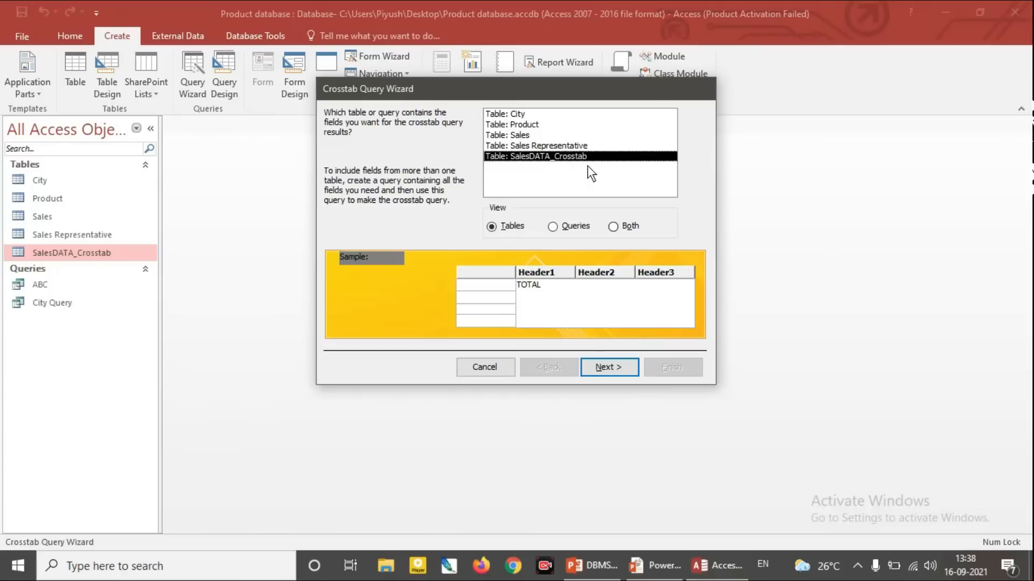
pyautogui.click(475, 366)
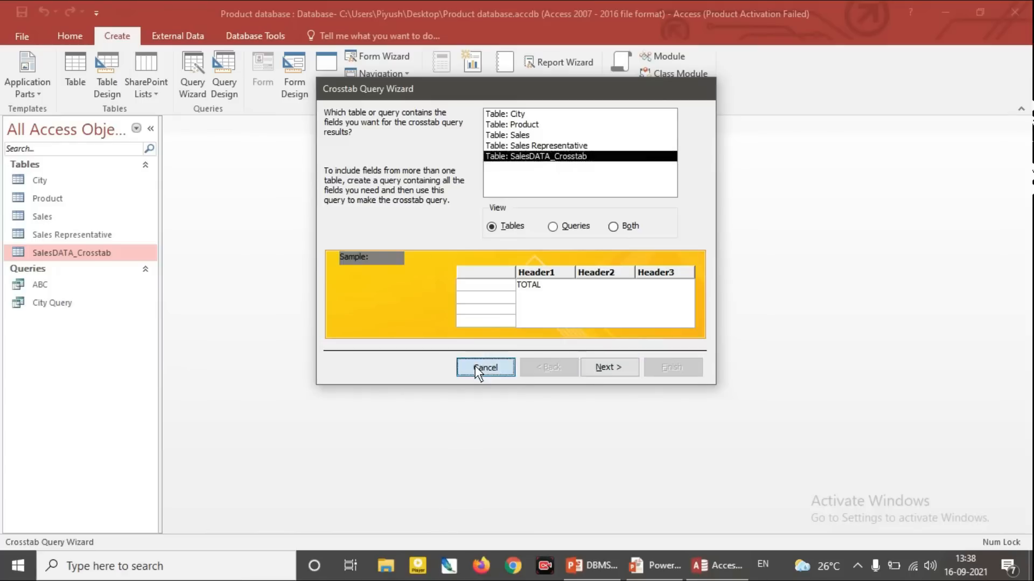
# Step: Open the SalesDATA_Crosstab table and look through its sales records
pyautogui.doubleClick(107, 258)
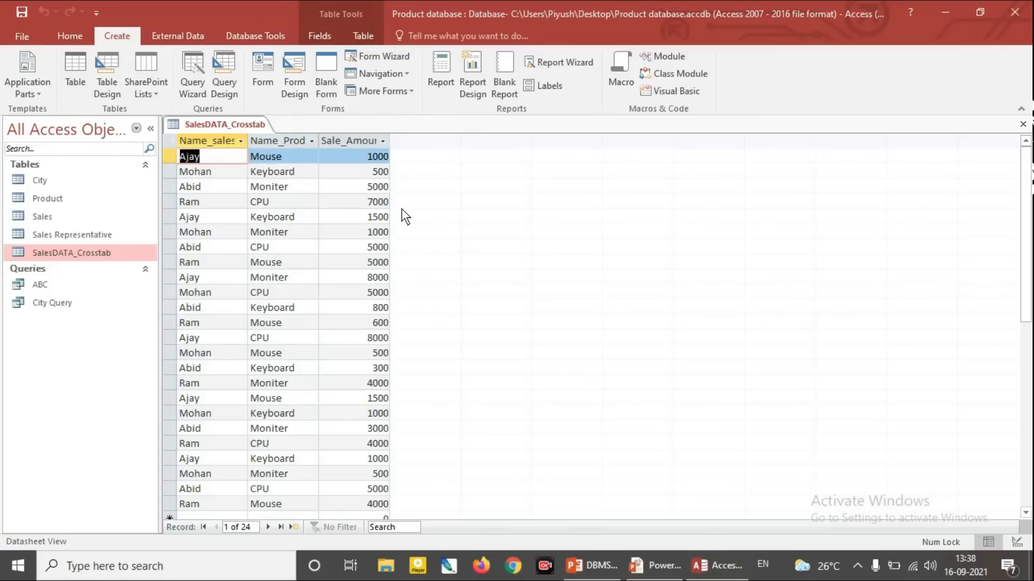
pyautogui.scroll(-1, 381, 215)
pyautogui.scroll(1, 382, 223)
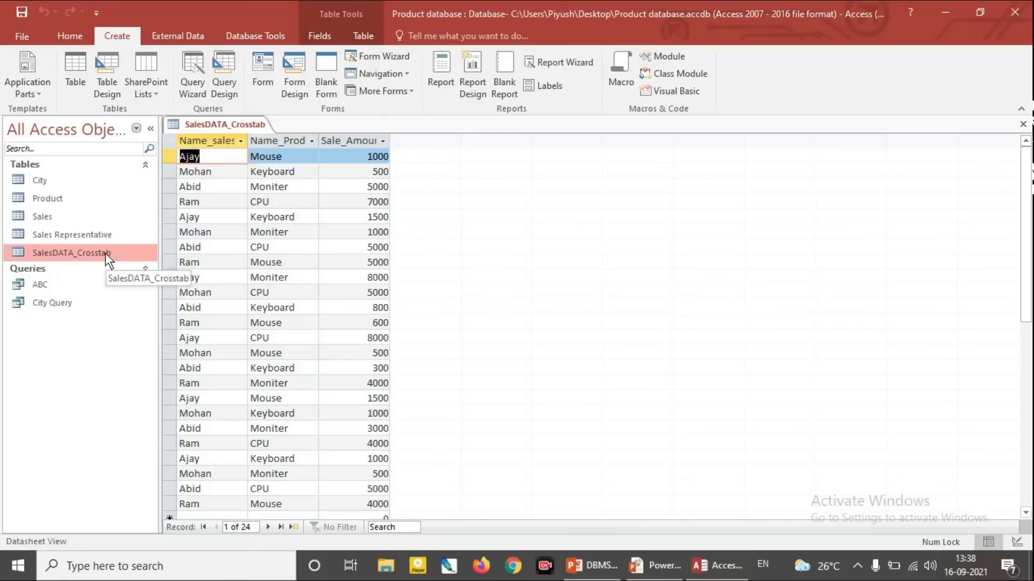
# Step: Start a crosstab query with the Crosstab Query Wizard based on the SalesDATA_Crosstab table
pyautogui.click(196, 83)
pyautogui.click(599, 169)
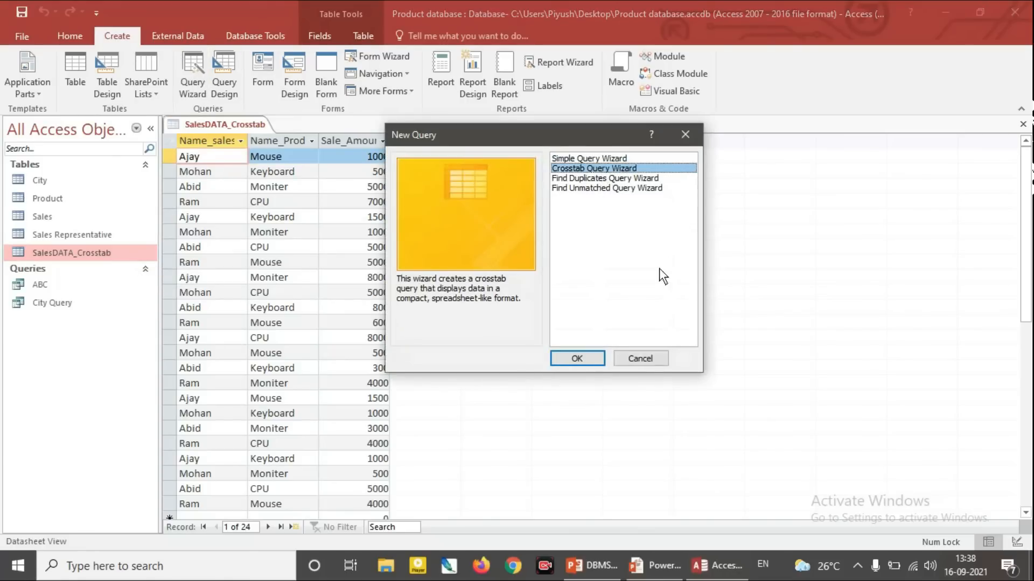
pyautogui.click(584, 357)
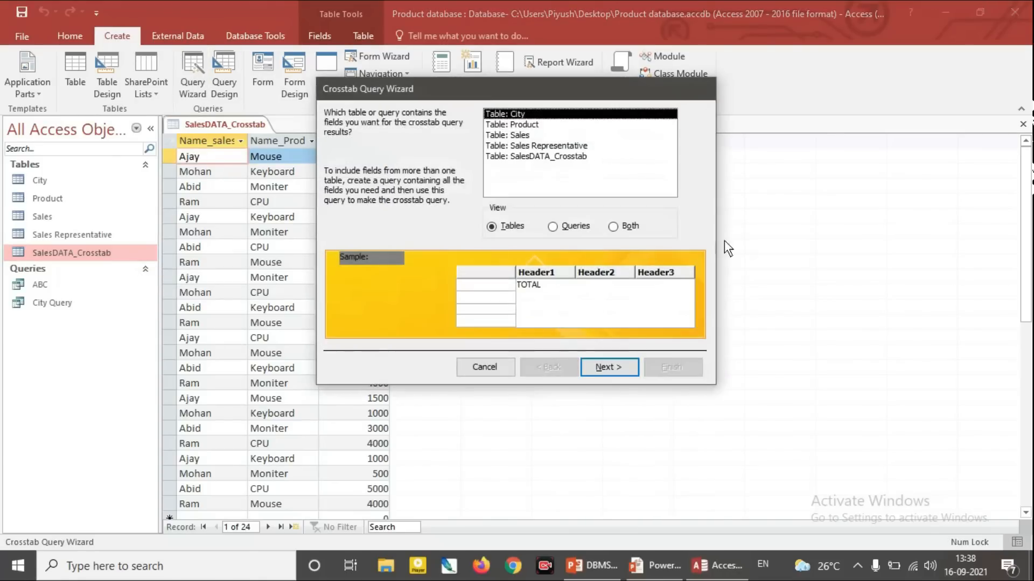
pyautogui.click(572, 157)
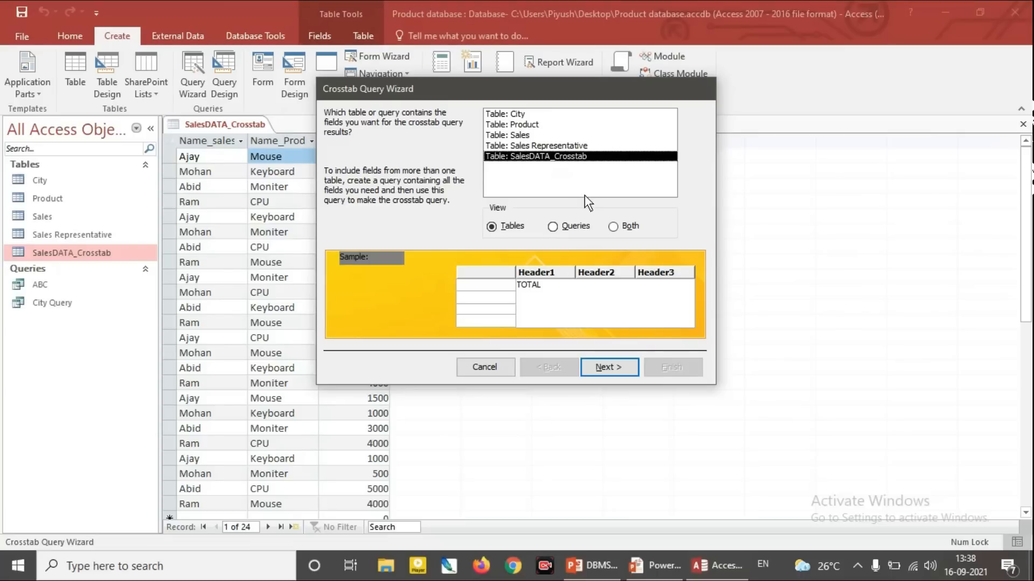
pyautogui.click(622, 367)
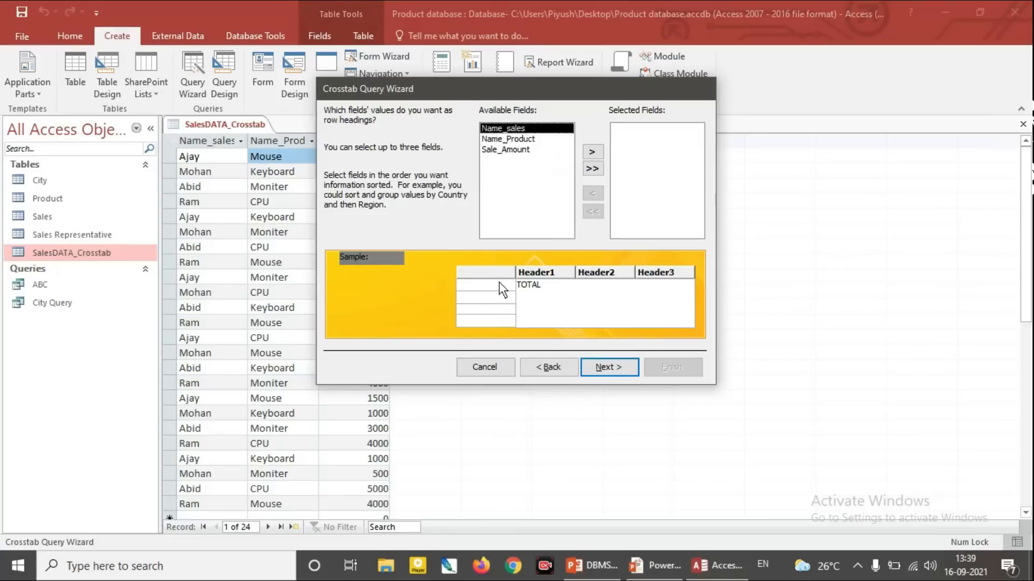
# Step: Try Name_Product as the row heading of the crosstab query and remove it again
pyautogui.click(538, 138)
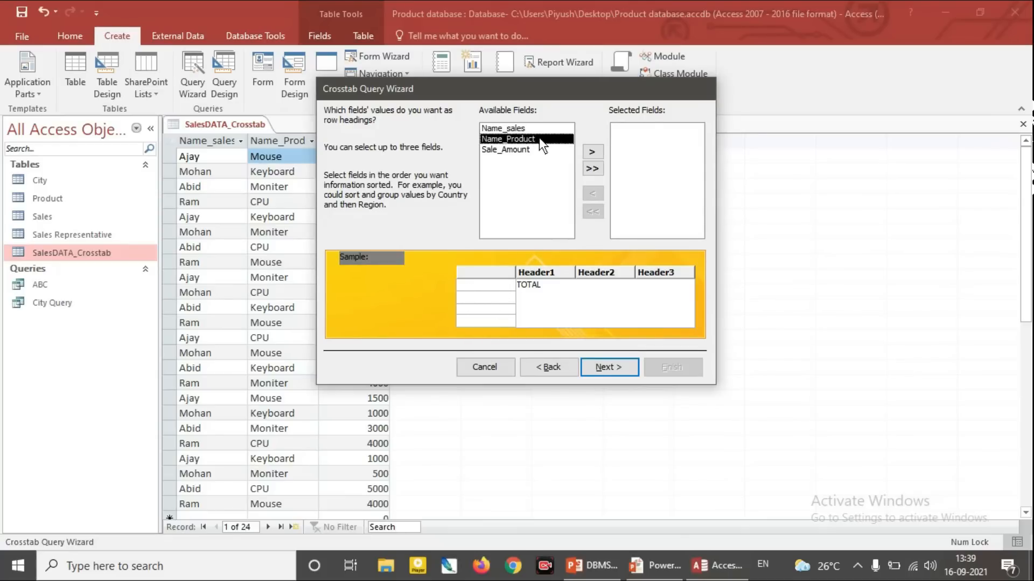
pyautogui.click(590, 152)
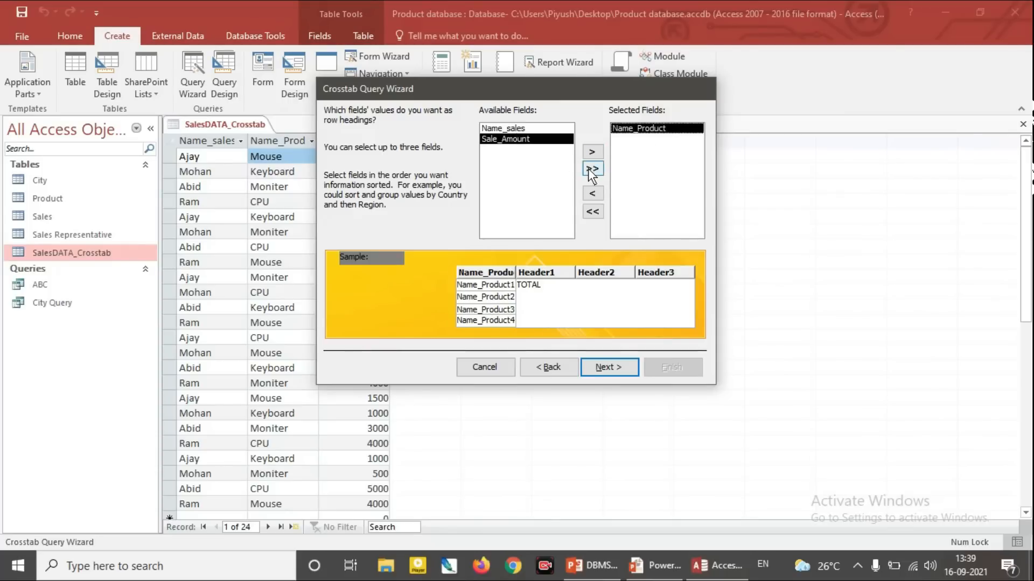
pyautogui.click(592, 195)
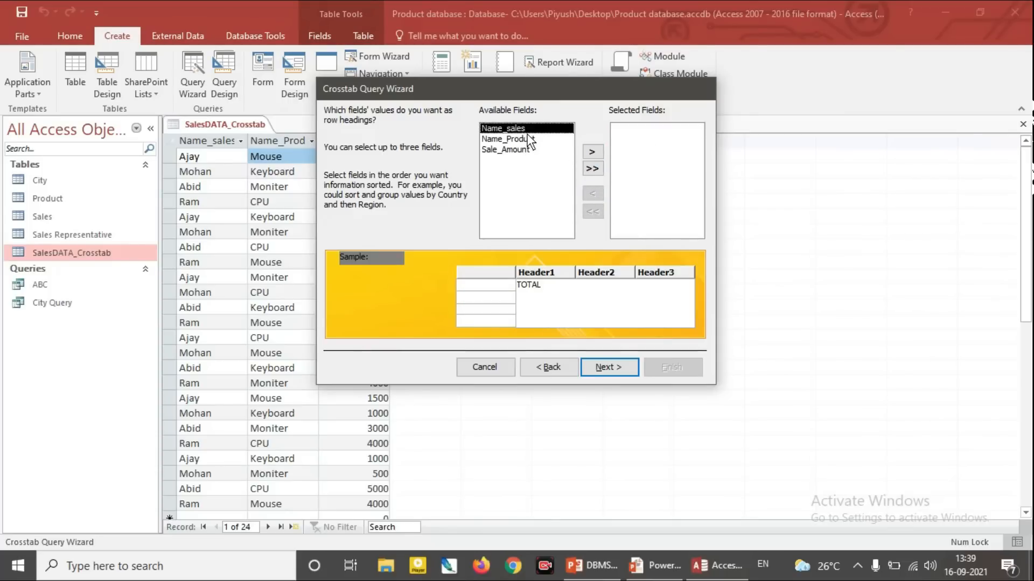
# Step: Use Name_sales for the crosstab's row headings and Name_Product for its column headings
pyautogui.click(591, 152)
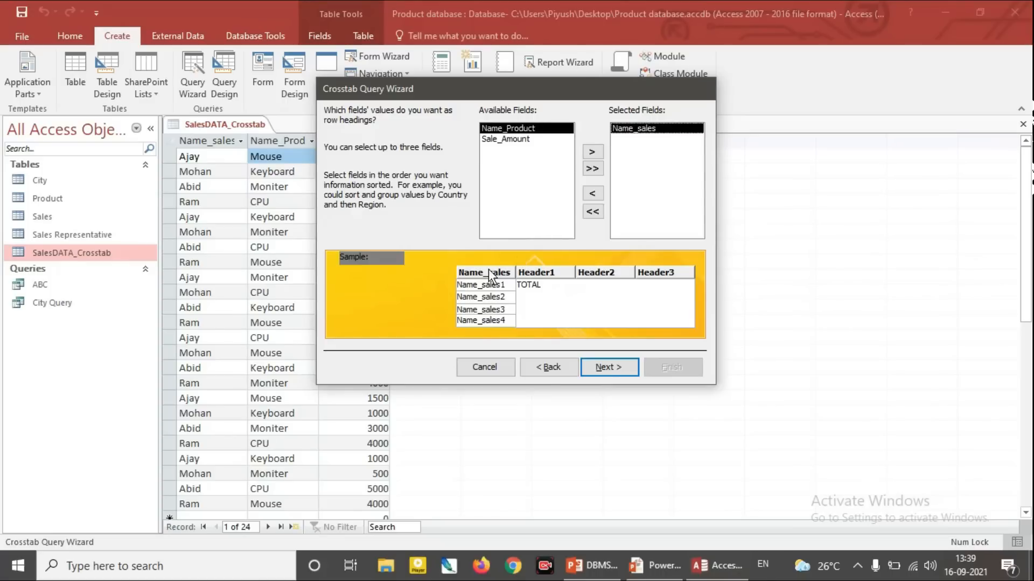
pyautogui.click(618, 374)
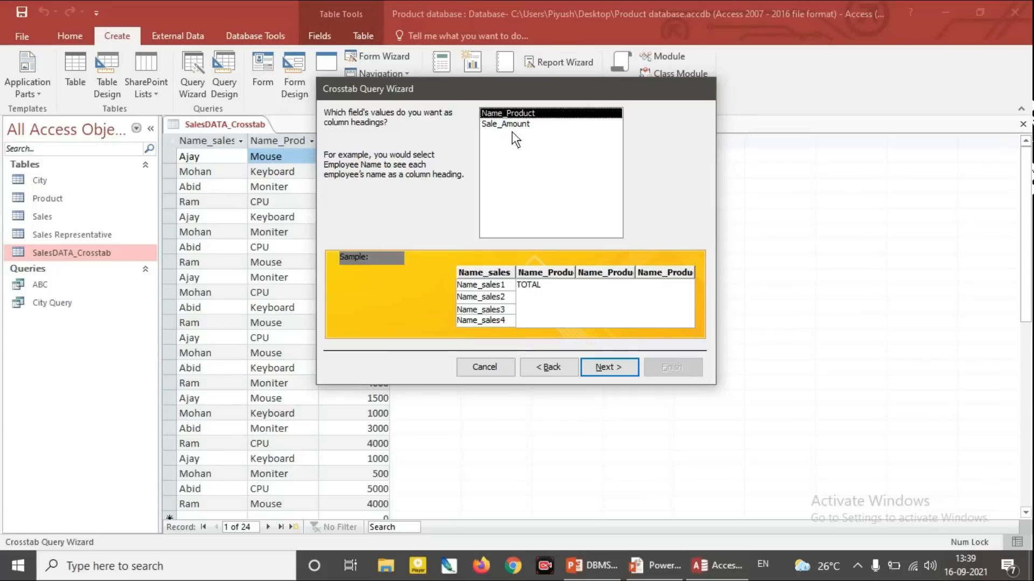
pyautogui.click(608, 369)
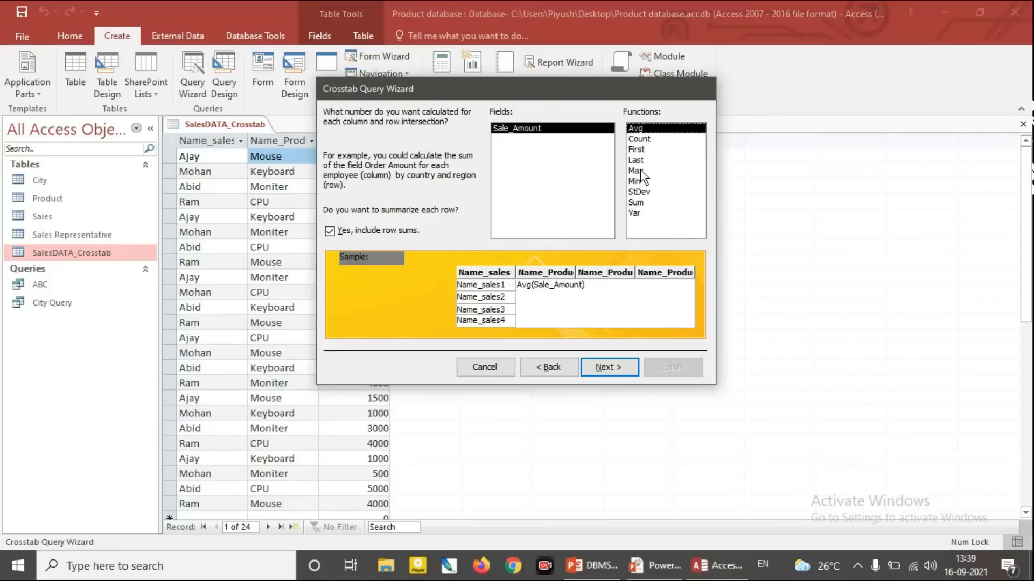
# Step: Calculate the Sum of Sale_Amount with row sums included, and finish the crosstab query under its suggested name for viewing
pyautogui.click(638, 204)
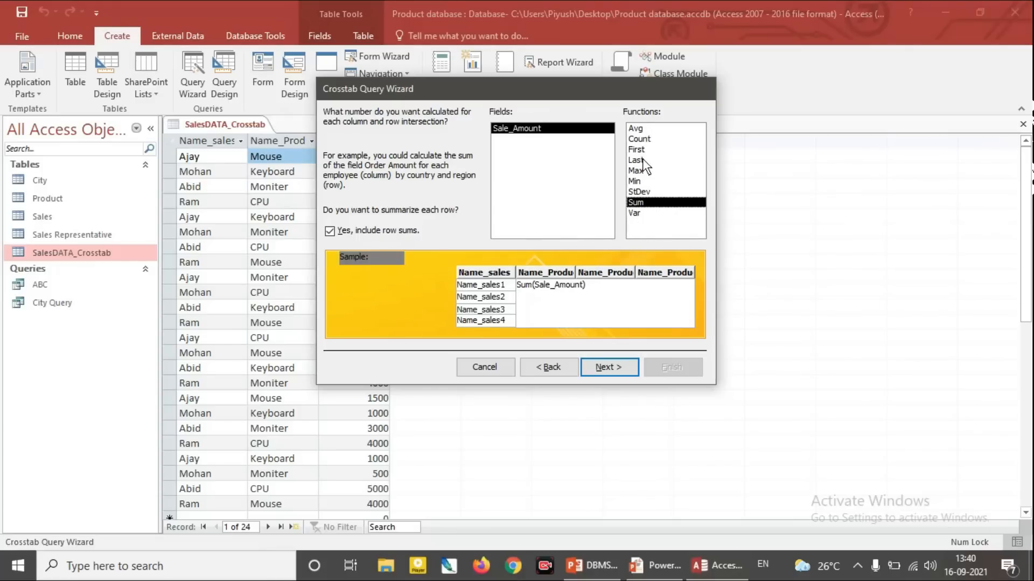
pyautogui.click(614, 371)
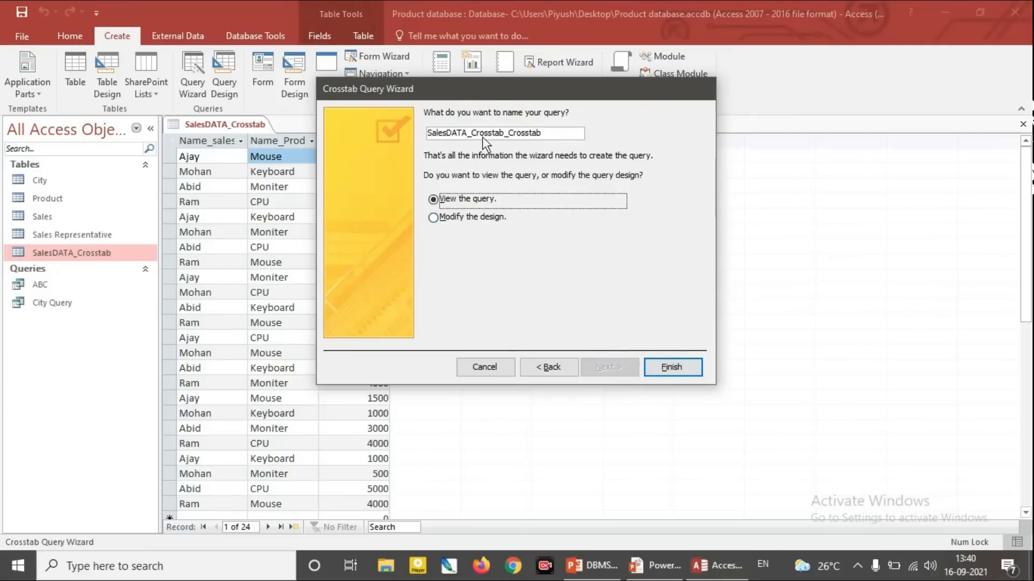
pyautogui.moveTo(541, 133); pyautogui.dragTo(399, 133)
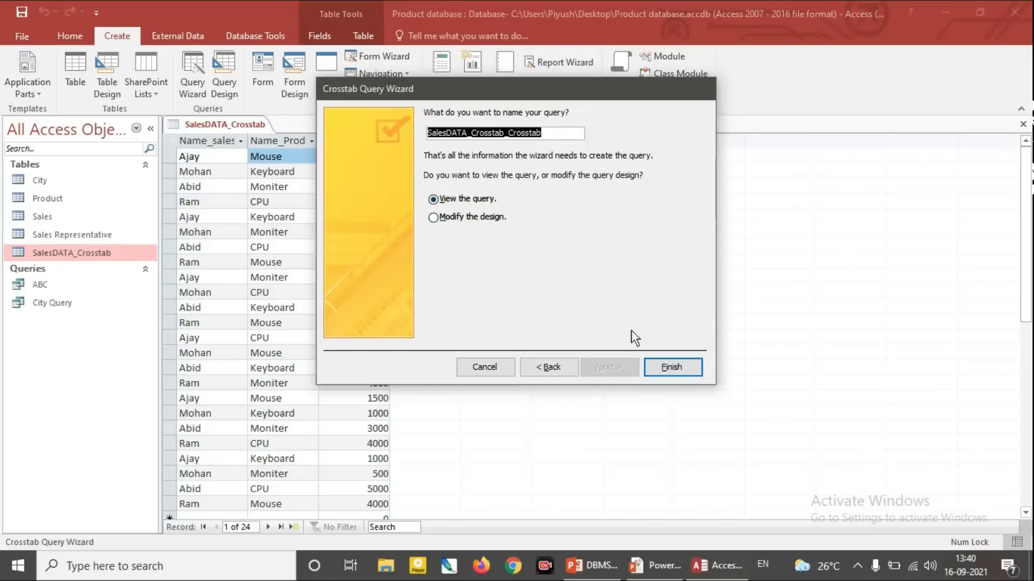
pyautogui.click(675, 372)
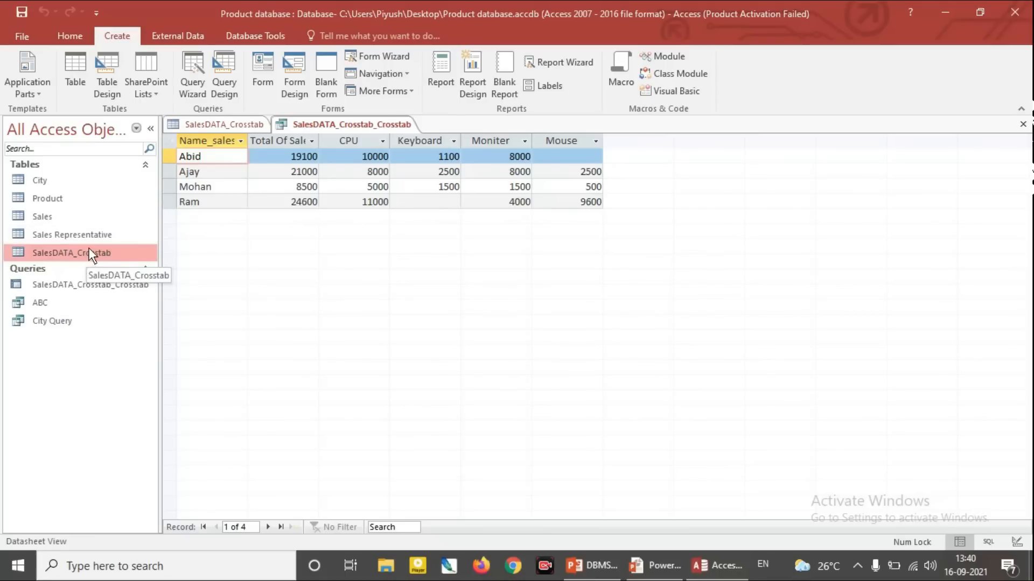
# Step: Return to the SalesDATA_Crosstab table and start a Find Duplicates query based on it
pyautogui.click(230, 124)
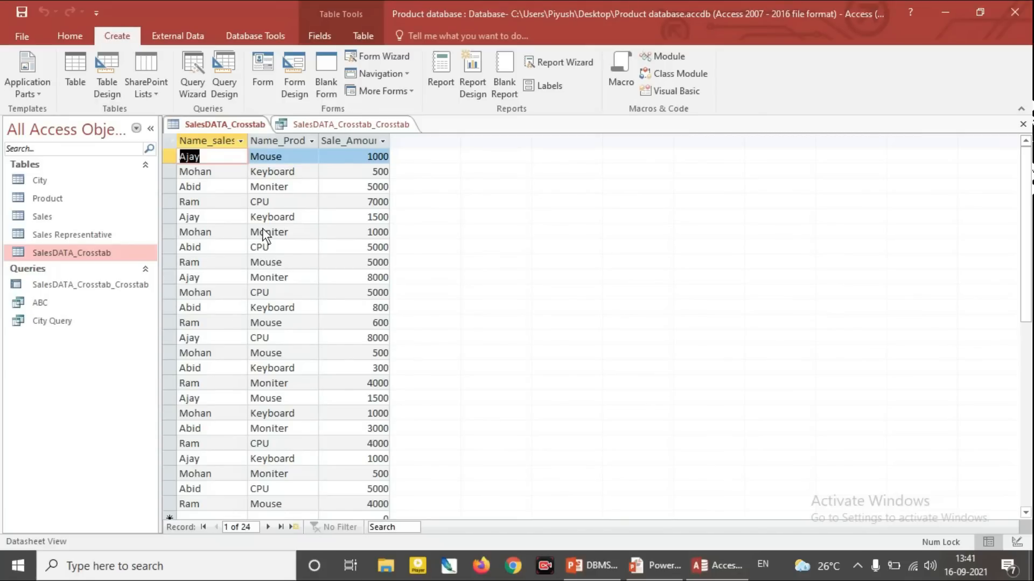
pyautogui.click(195, 79)
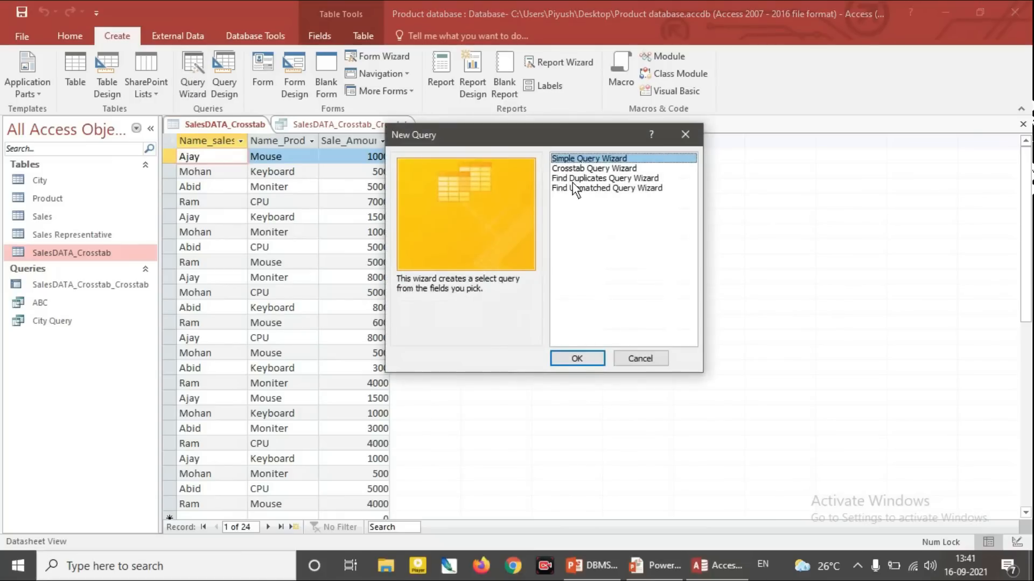
pyautogui.click(631, 179)
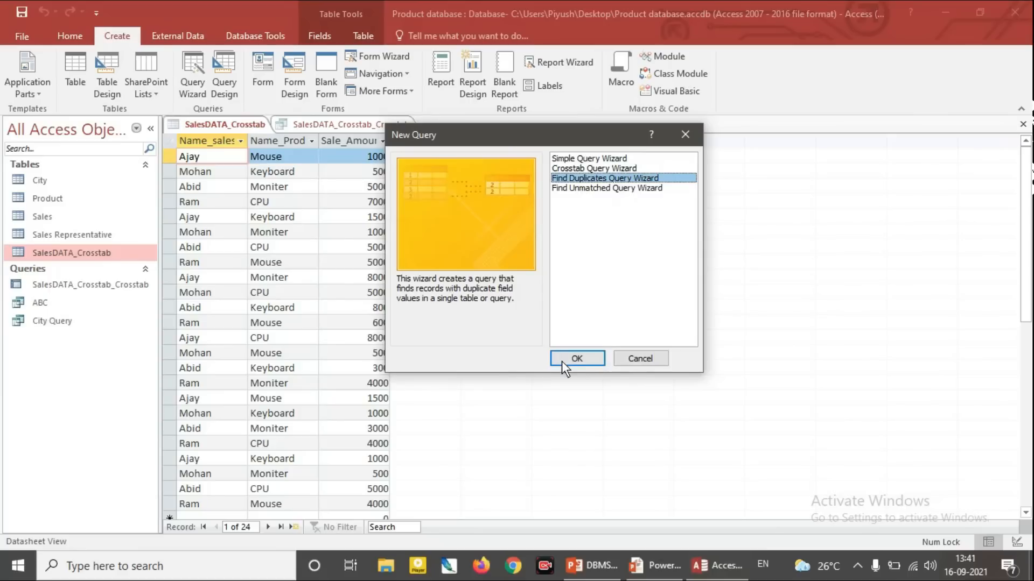
pyautogui.click(588, 360)
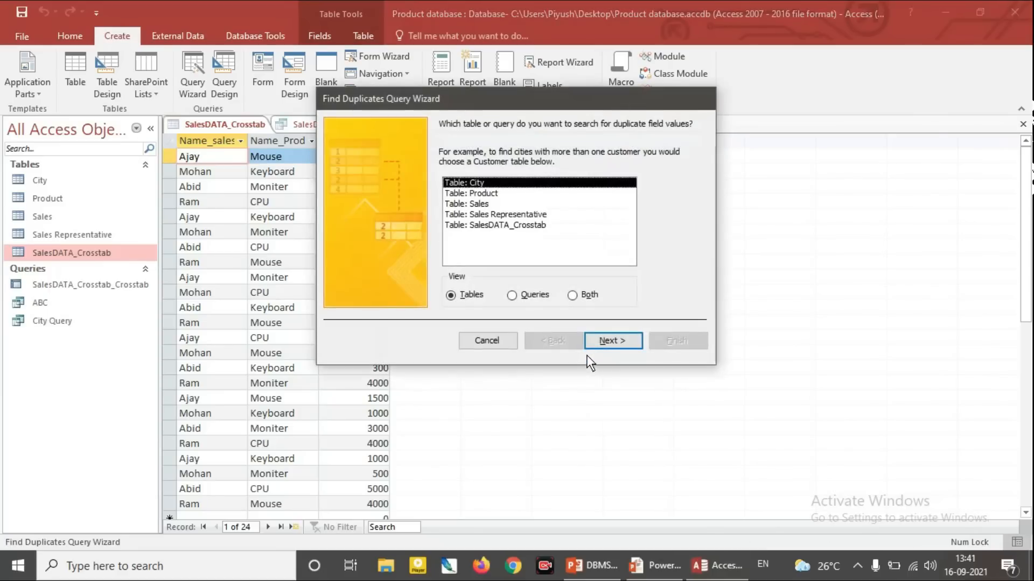
pyautogui.click(506, 225)
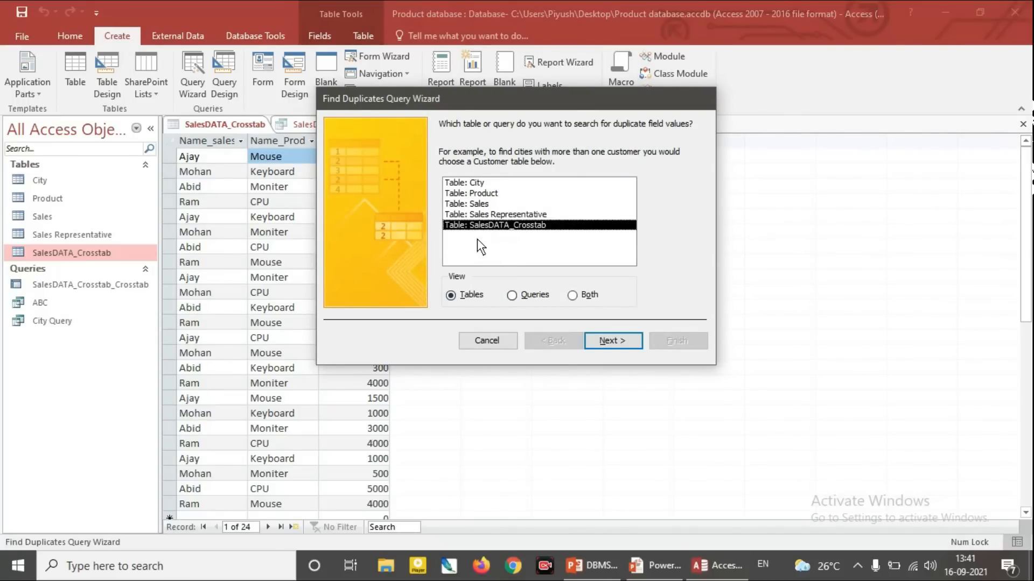
pyautogui.click(616, 341)
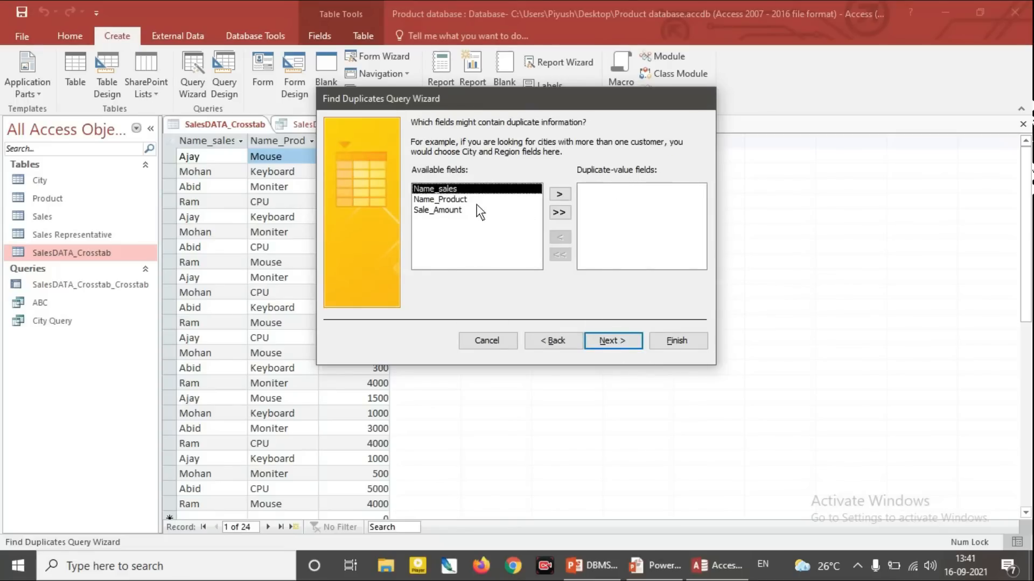
# Step: Set Name_Product as the duplicate-value field and finish the query with no additional fields and the suggested name
pyautogui.click(455, 201)
pyautogui.click(560, 193)
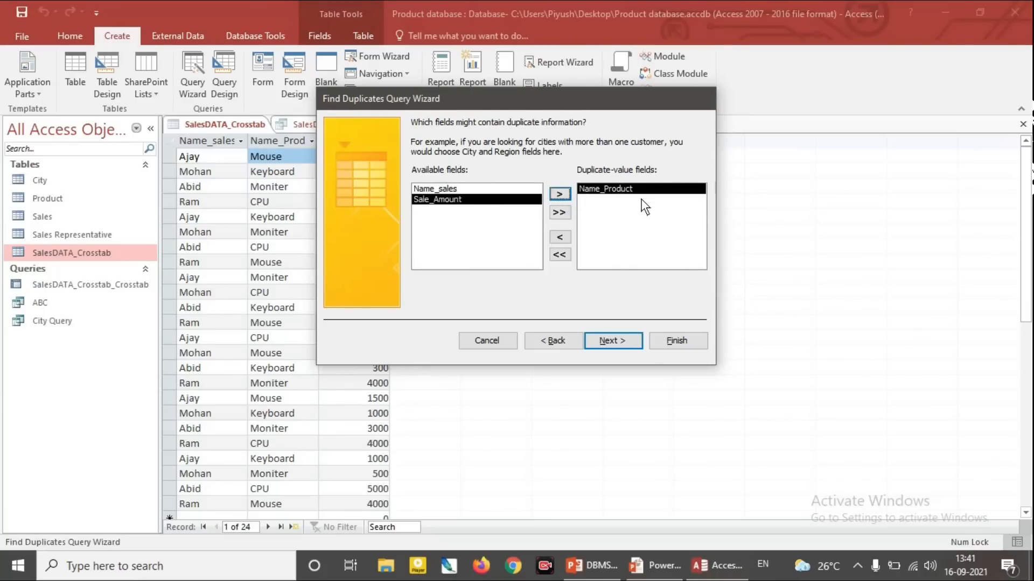
pyautogui.click(613, 340)
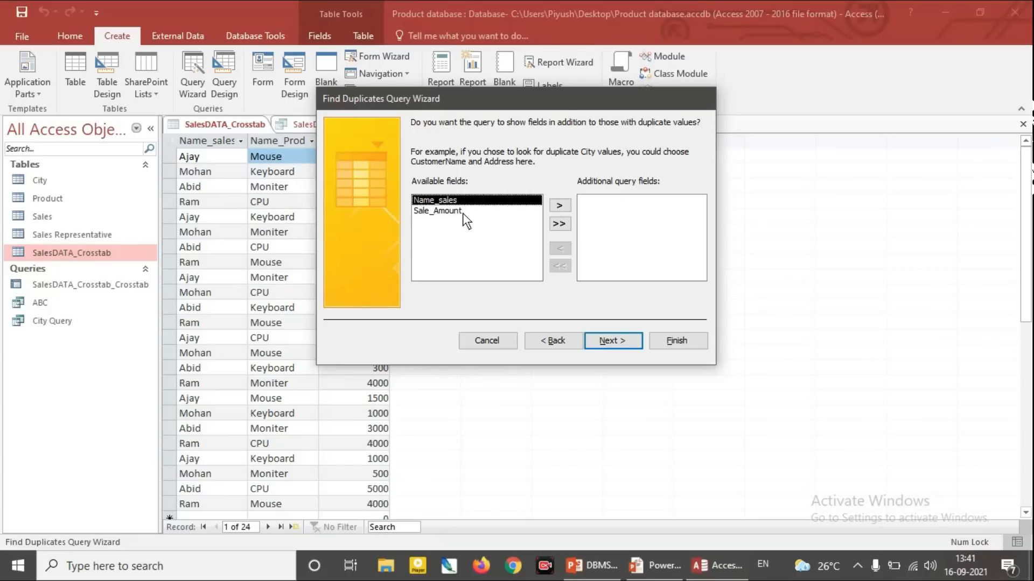
pyautogui.click(636, 336)
pyautogui.click(691, 342)
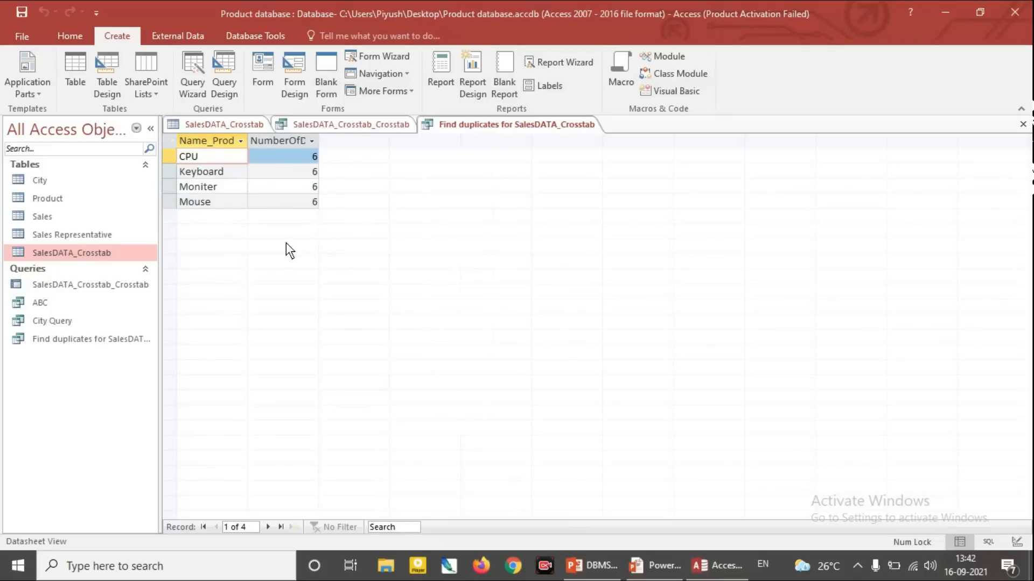
# Step: Start another Find Duplicates query based on the SalesDATA_Crosstab table
pyautogui.click(196, 85)
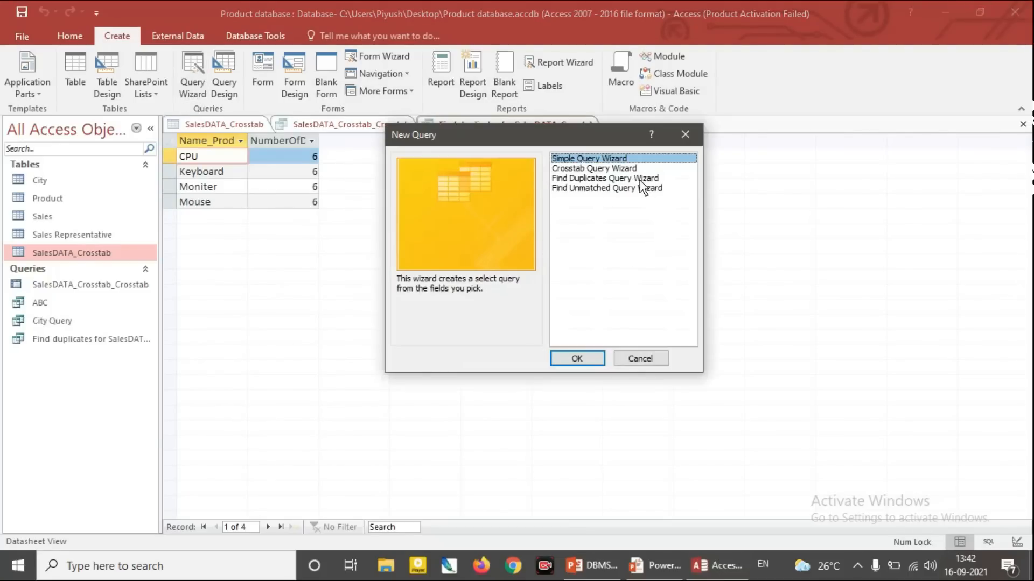
pyautogui.click(639, 179)
pyautogui.click(582, 359)
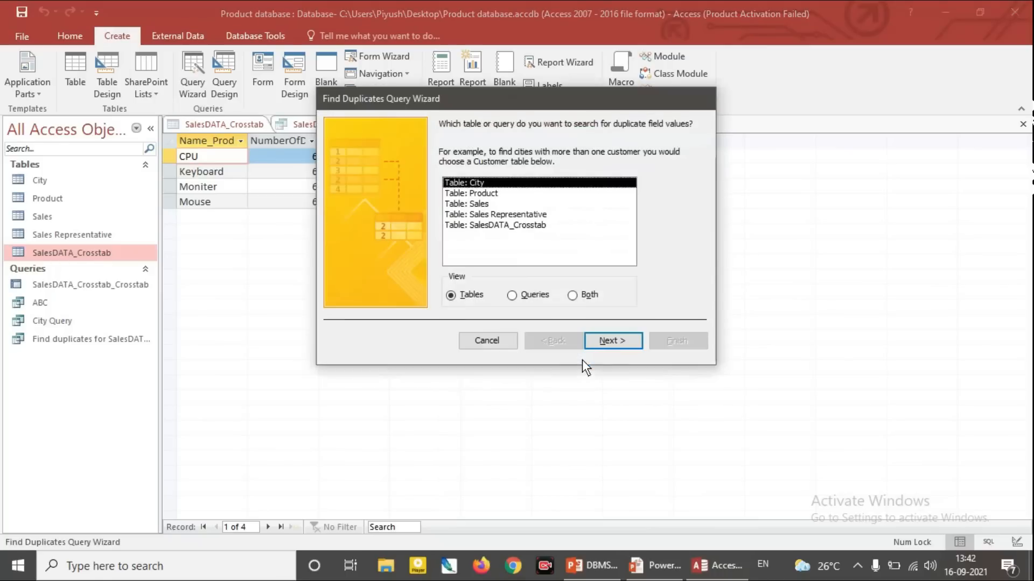
pyautogui.click(514, 225)
pyautogui.click(614, 341)
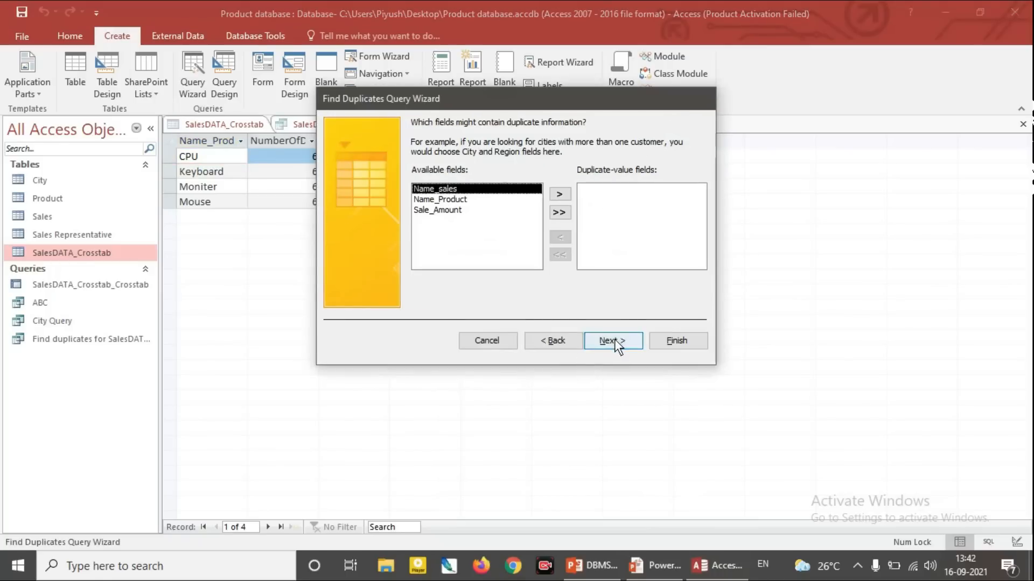
# Step: Set Name_Product as the duplicate-value field and add Name_sales as an additional query field
pyautogui.click(479, 200)
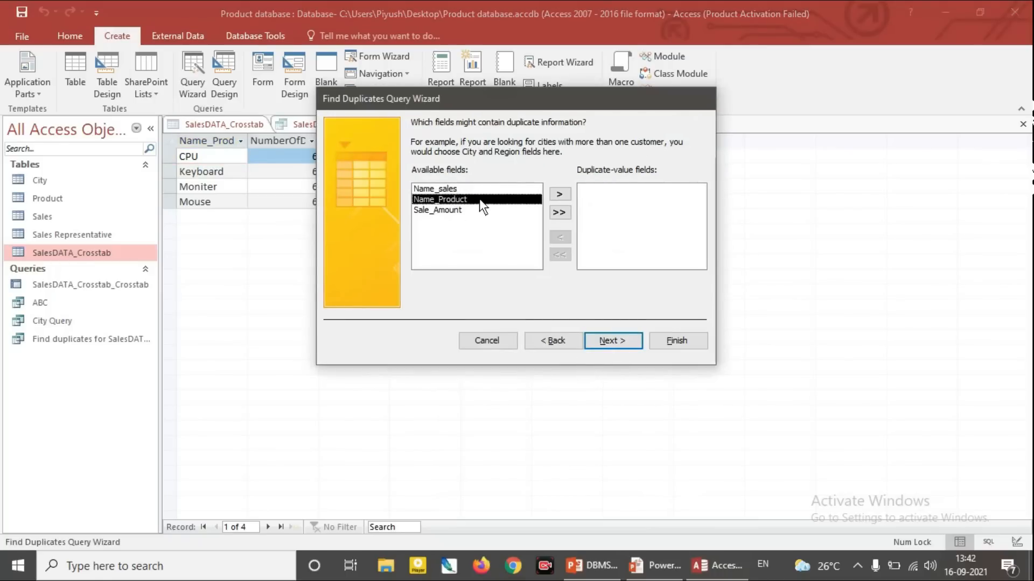
pyautogui.click(559, 195)
pyautogui.click(621, 339)
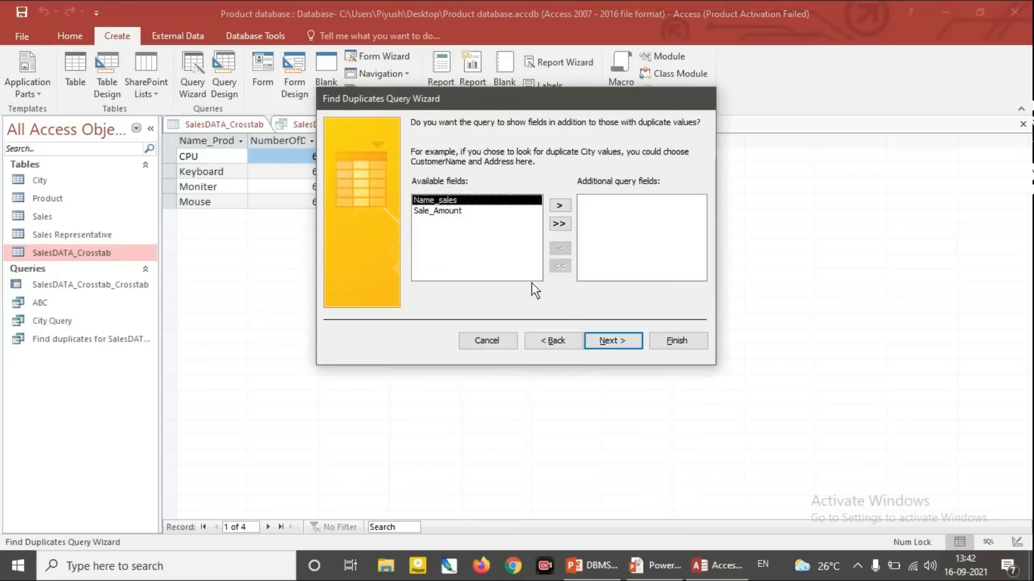
pyautogui.click(563, 207)
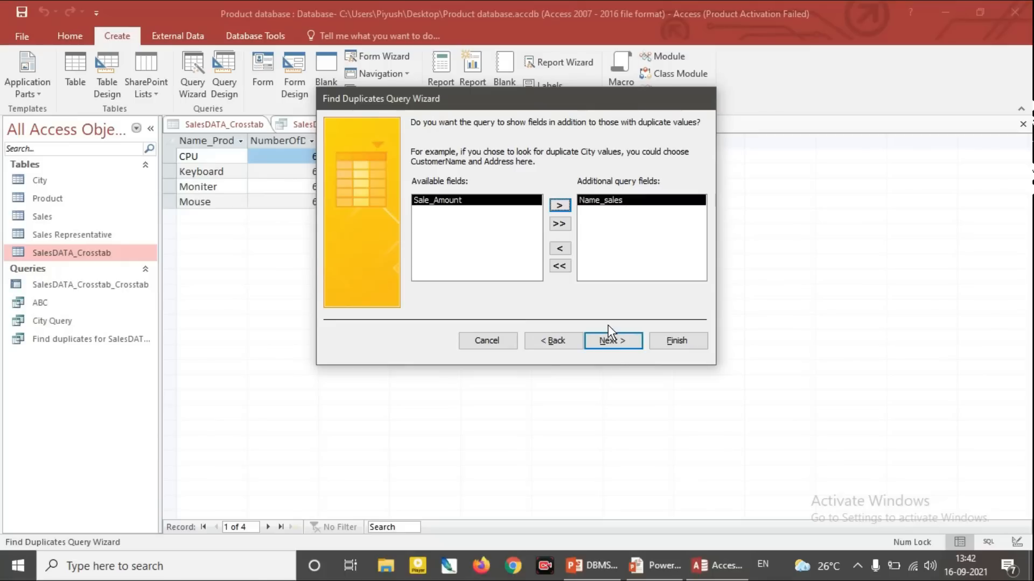
pyautogui.click(614, 344)
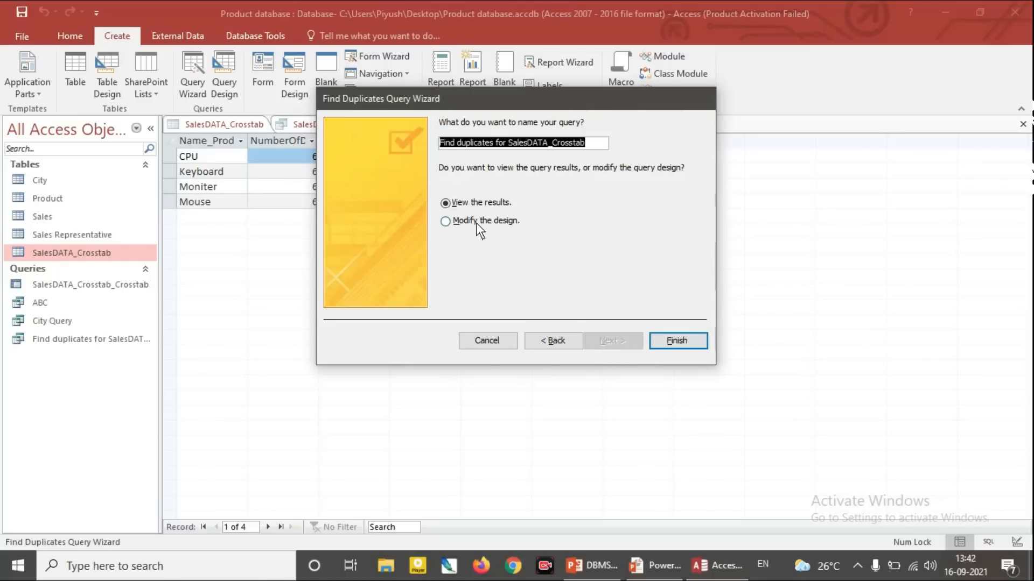
# Step: Finish the query as Find duplicates for SalesDATA_Crosstab1 and look through its records
pyautogui.click(682, 344)
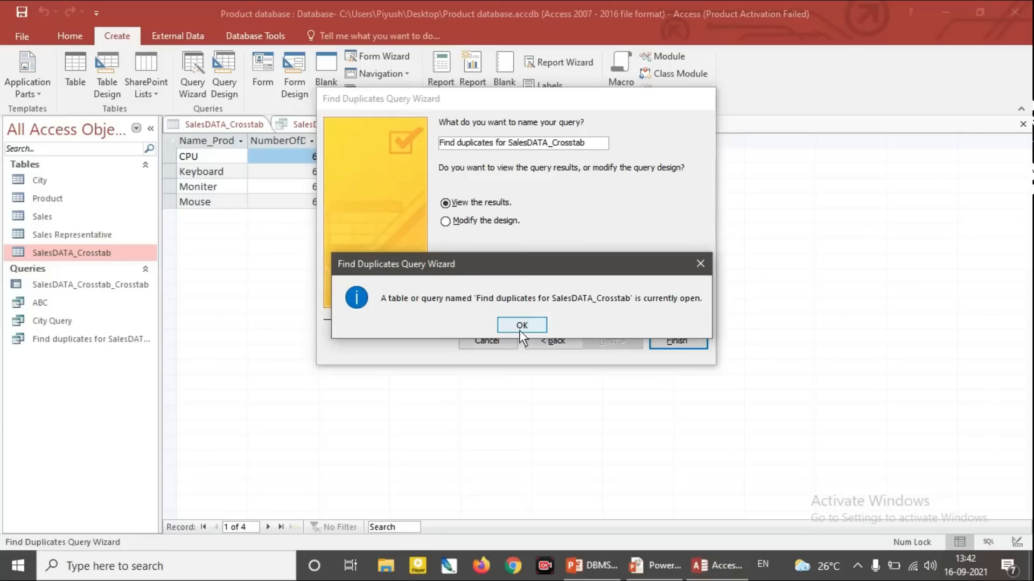
pyautogui.click(519, 329)
pyautogui.click(589, 142)
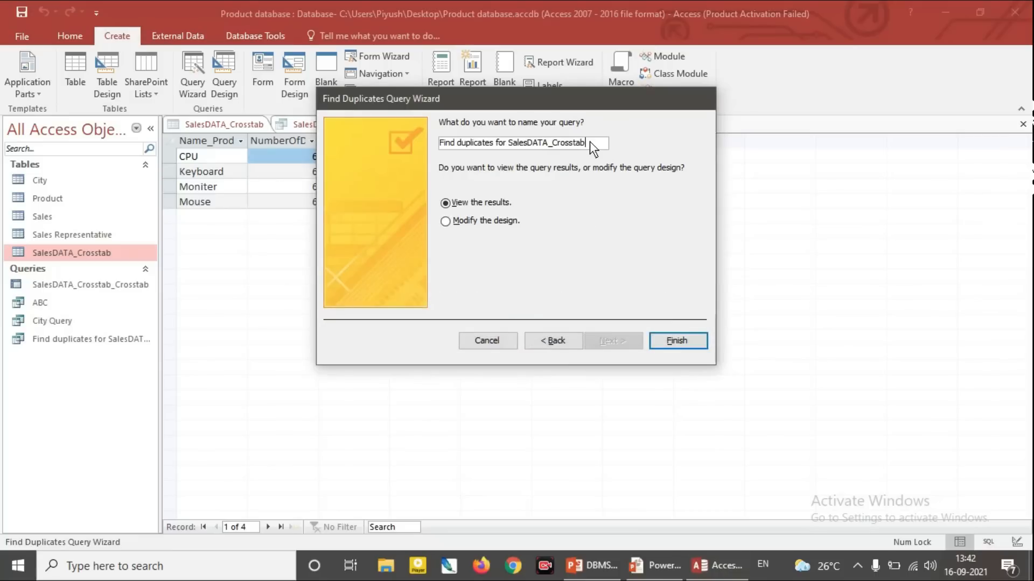
pyautogui.click(673, 341)
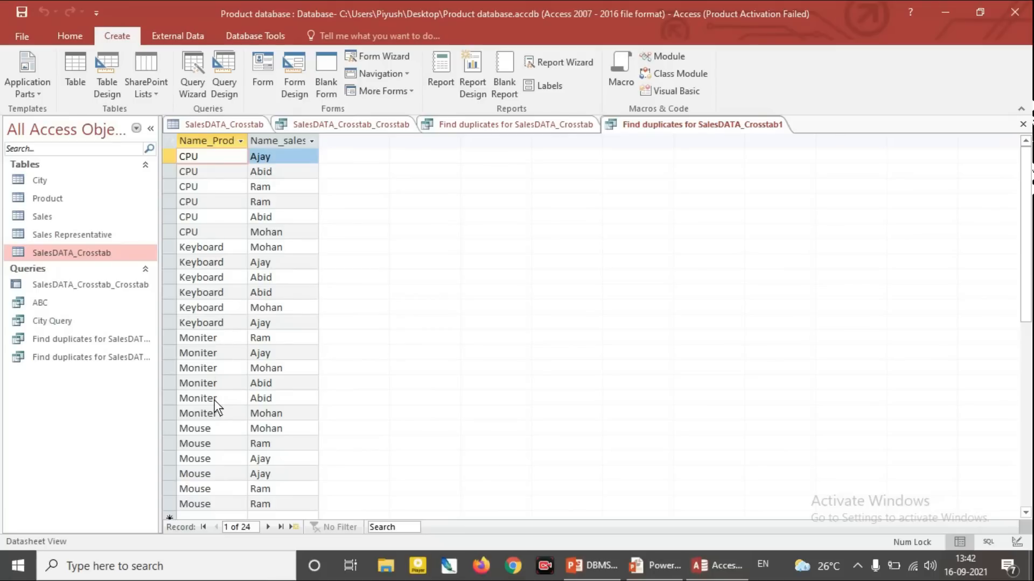
pyautogui.scroll(-2, 248, 358)
pyautogui.scroll(2, 250, 364)
# Step: Start a Find Unmatched query that lists records from the Copy Of SalesDATA table
pyautogui.click(195, 86)
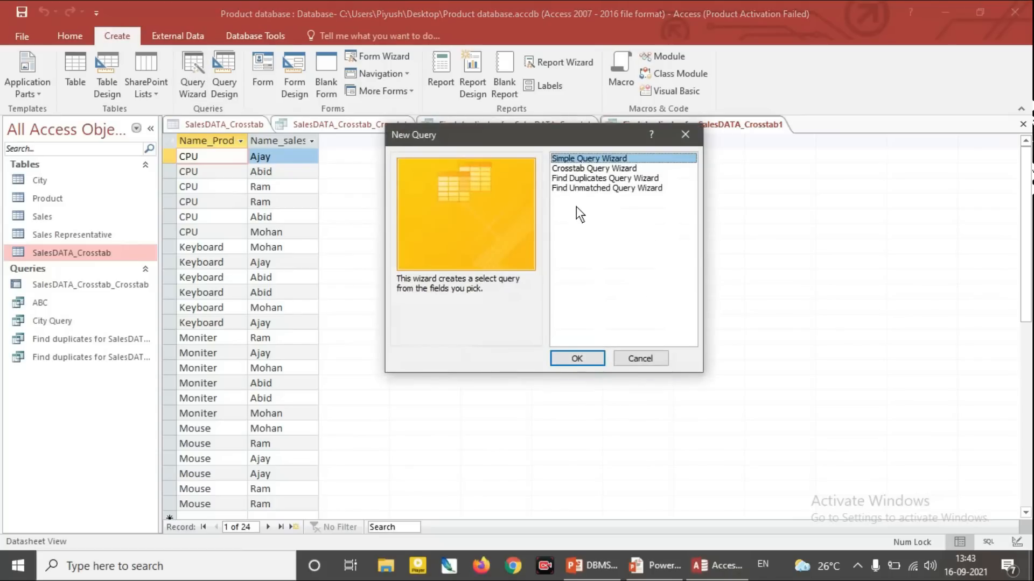
pyautogui.click(604, 187)
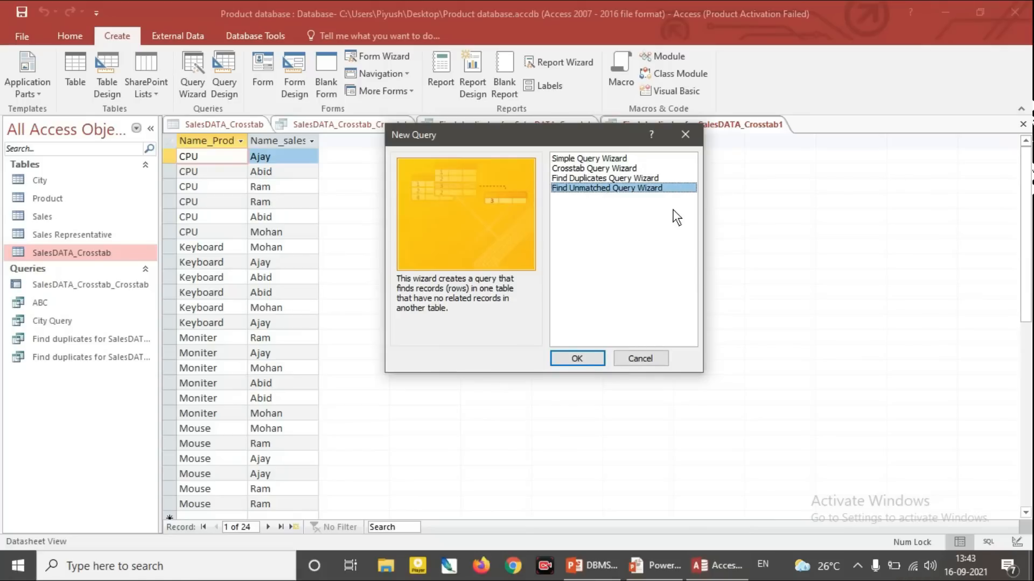
pyautogui.click(592, 357)
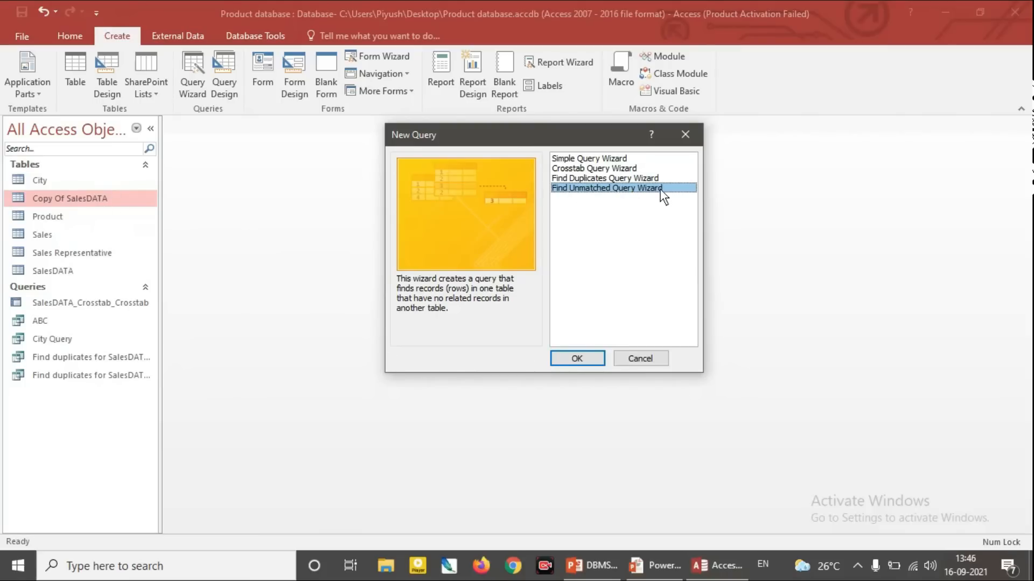
pyautogui.click(579, 358)
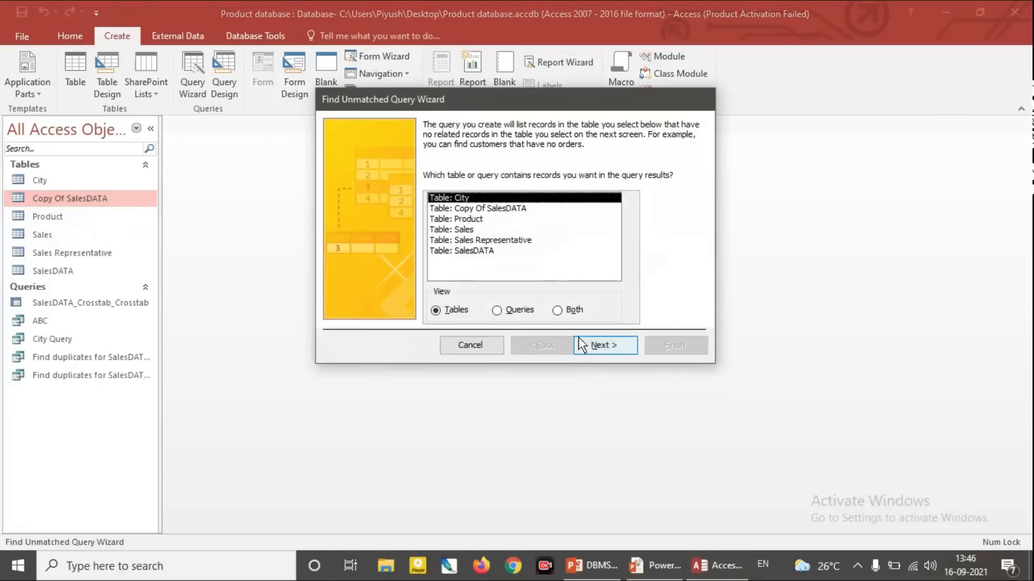
pyautogui.click(490, 251)
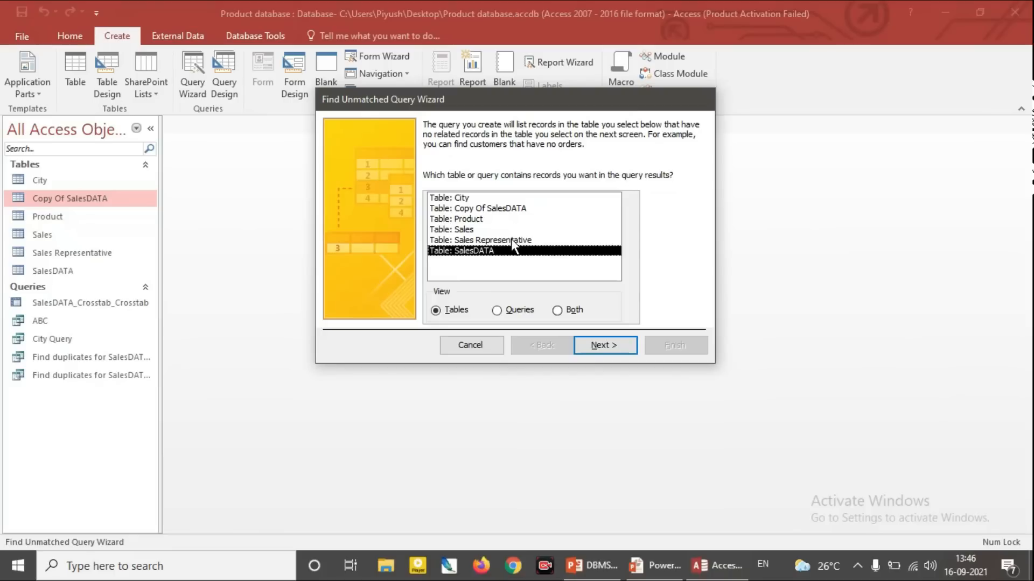
pyautogui.click(510, 209)
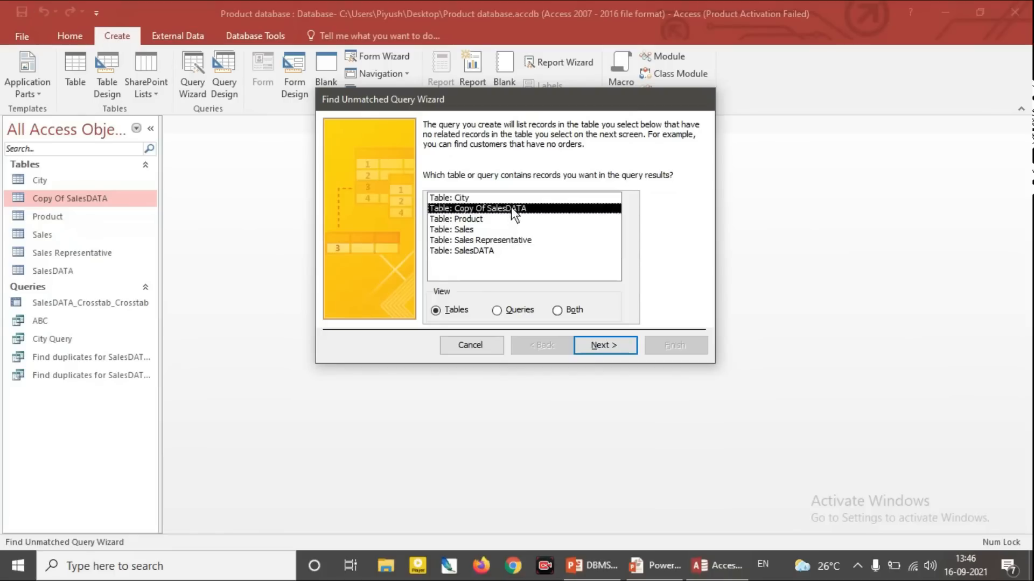
pyautogui.click(605, 346)
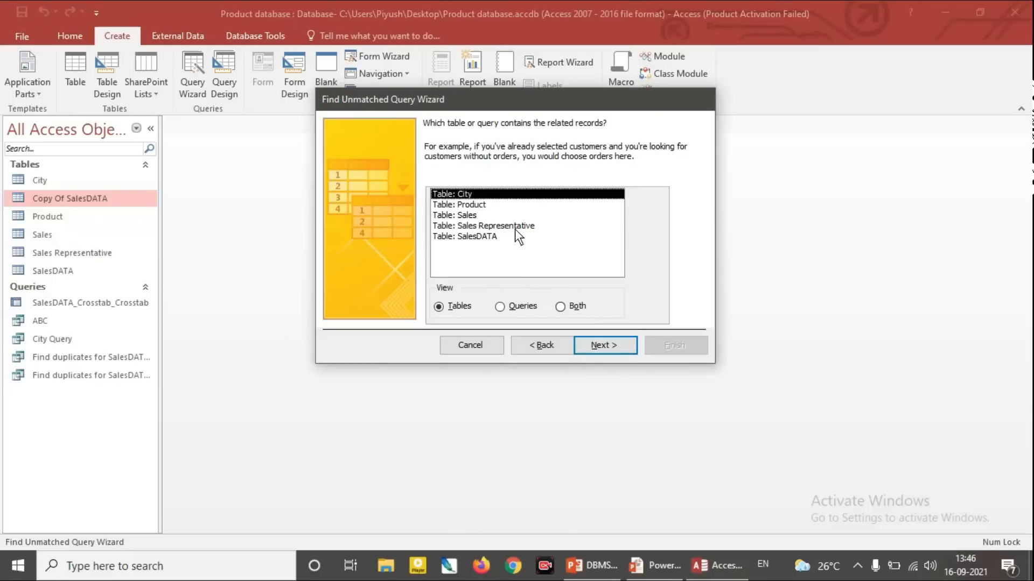
# Step: Choose SalesDATA as the table with related records and keep Name_sales selected as the compared field in both tables
pyautogui.click(489, 237)
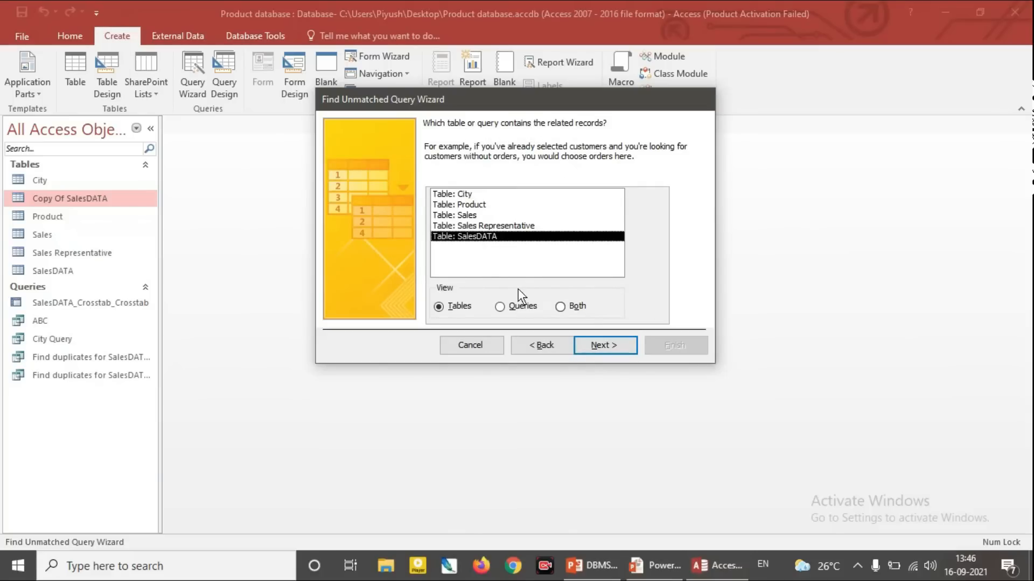
pyautogui.click(543, 345)
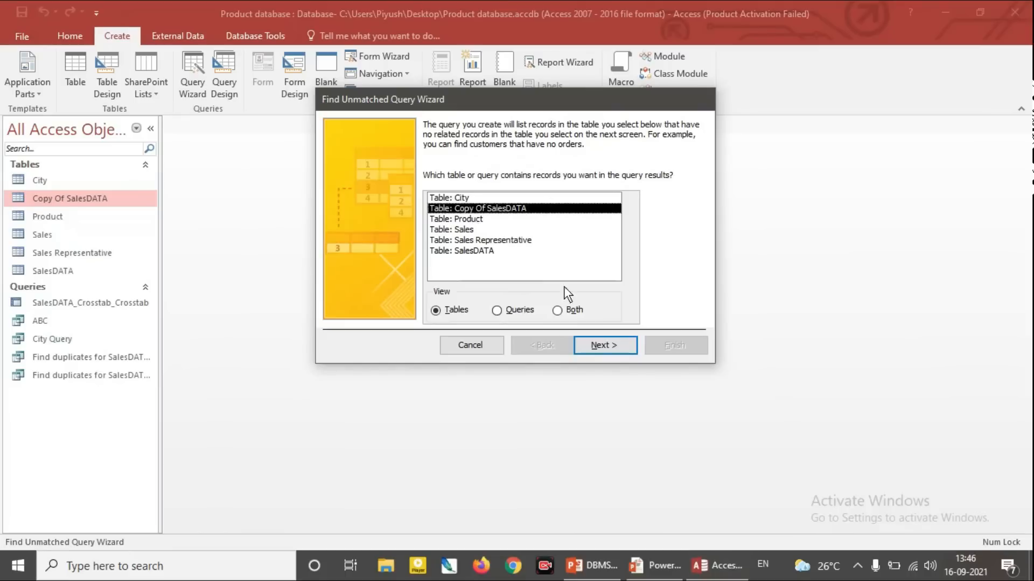
pyautogui.click(603, 345)
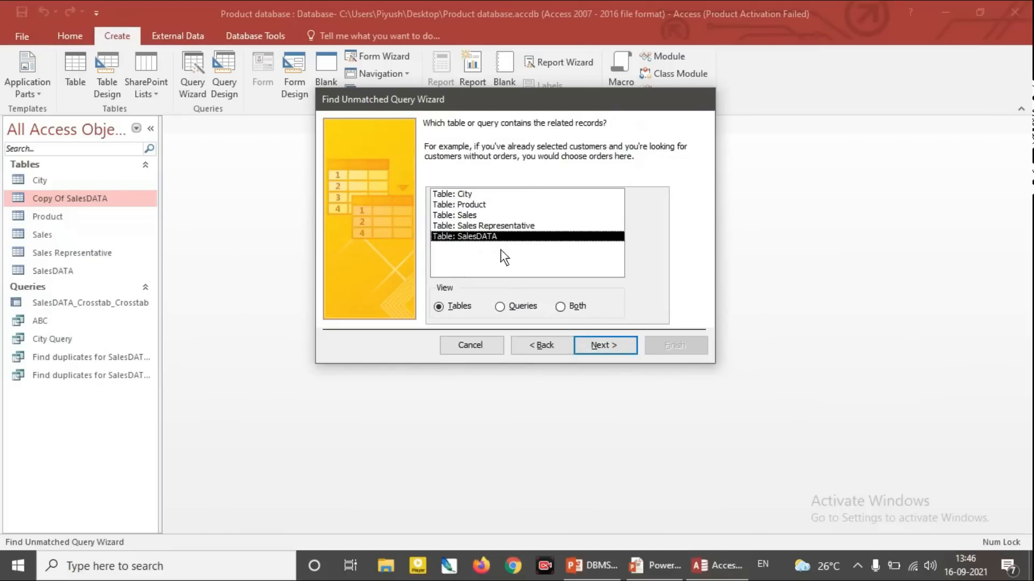
pyautogui.click(616, 347)
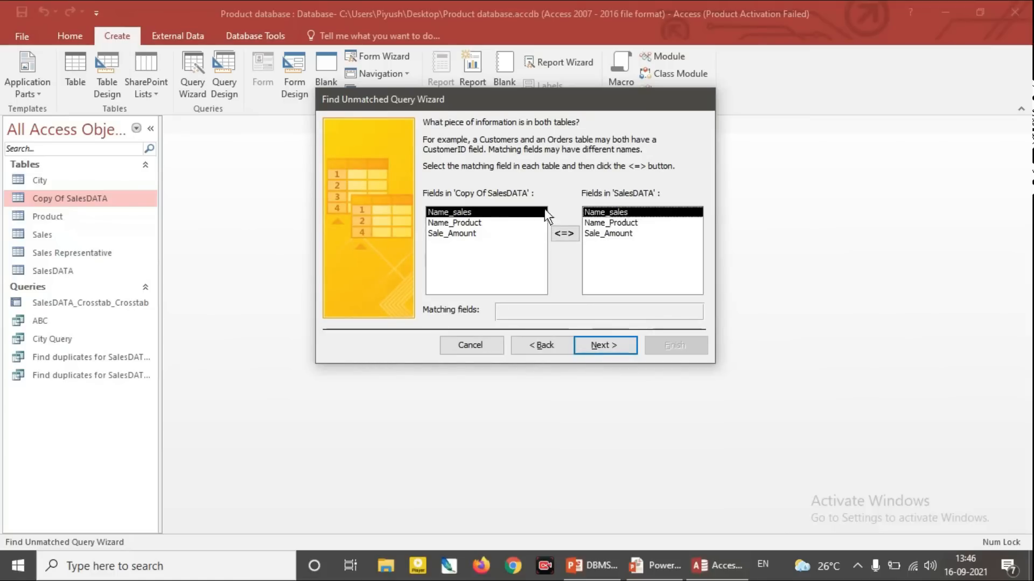
pyautogui.click(619, 344)
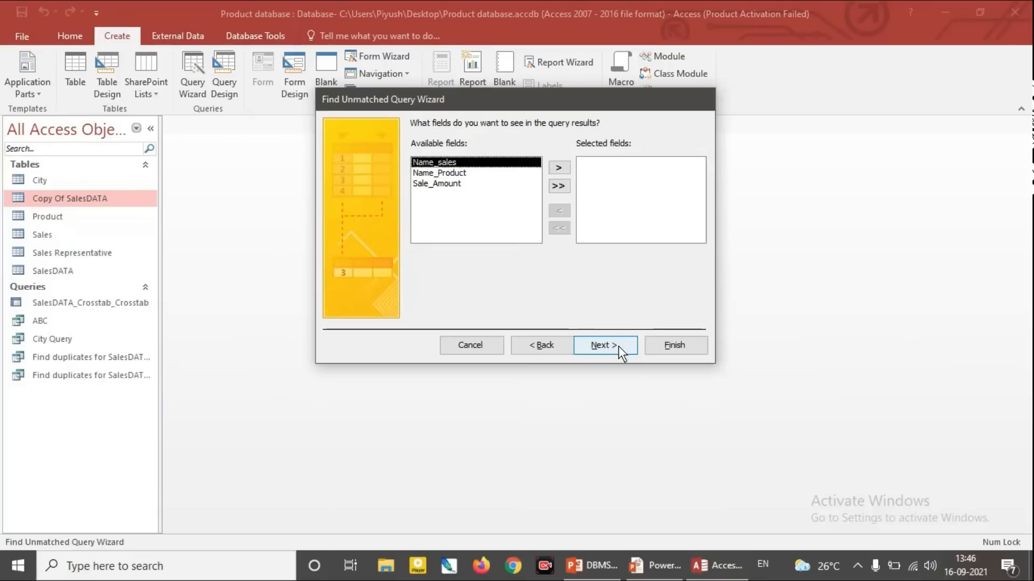
# Step: Include all available fields in the unmatched query and finish it under the suggested name for viewing
pyautogui.click(563, 184)
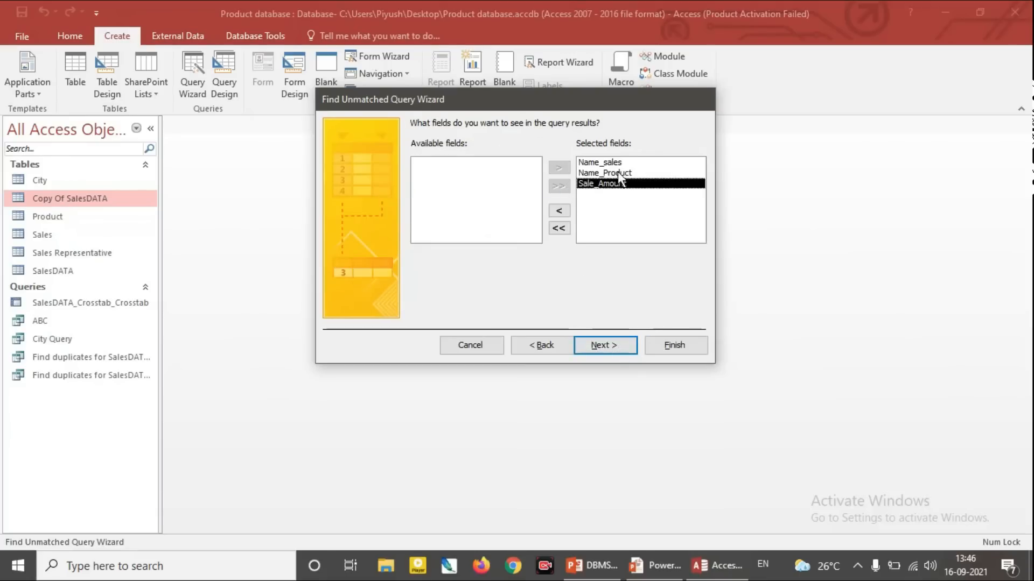
pyautogui.click(612, 343)
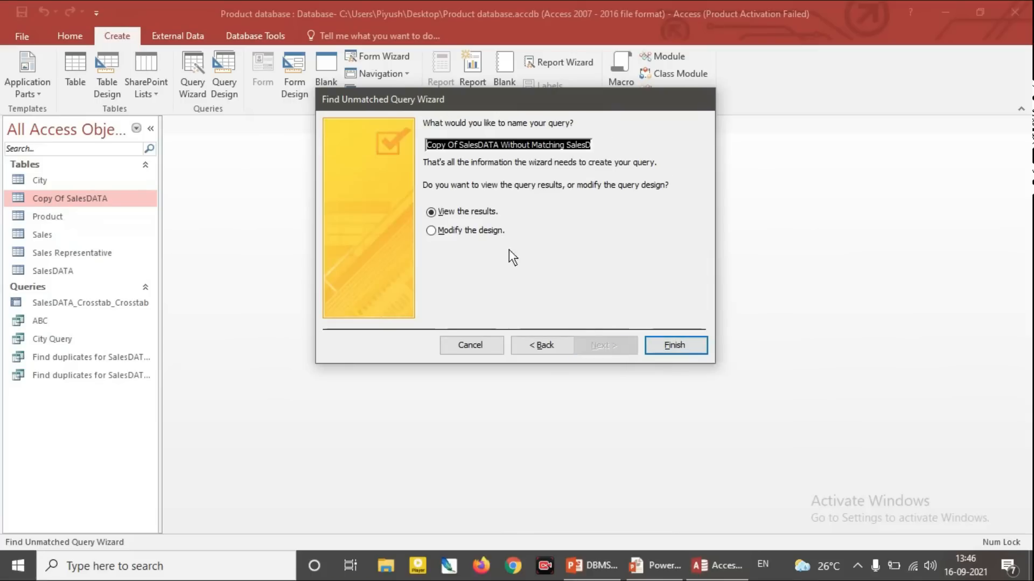
pyautogui.click(665, 345)
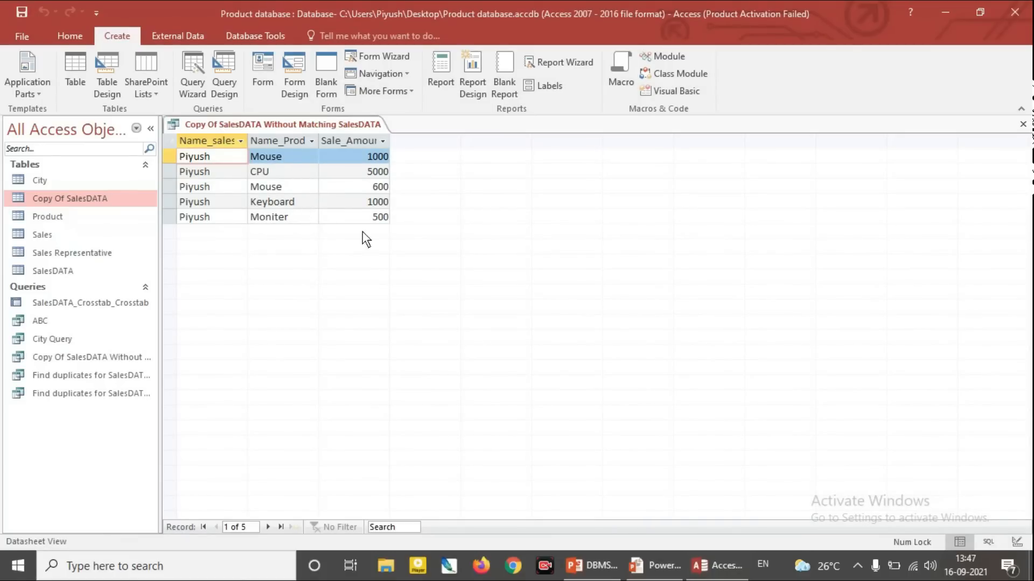
# Step: Open the SalesDATA and Copy Of SalesDATA tables and compare the values in their Name_sales columns
pyautogui.doubleClick(82, 273)
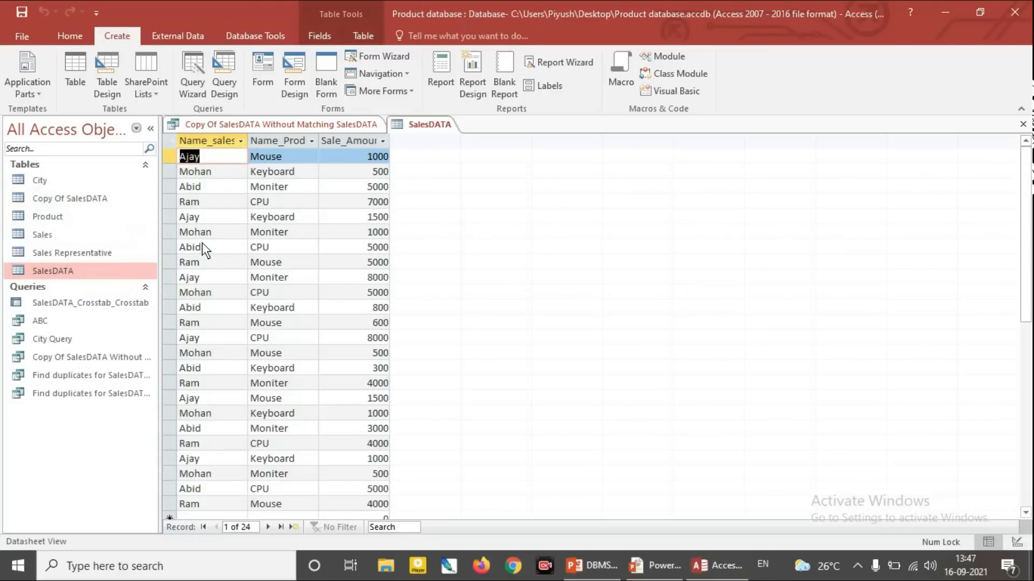
pyautogui.doubleClick(92, 201)
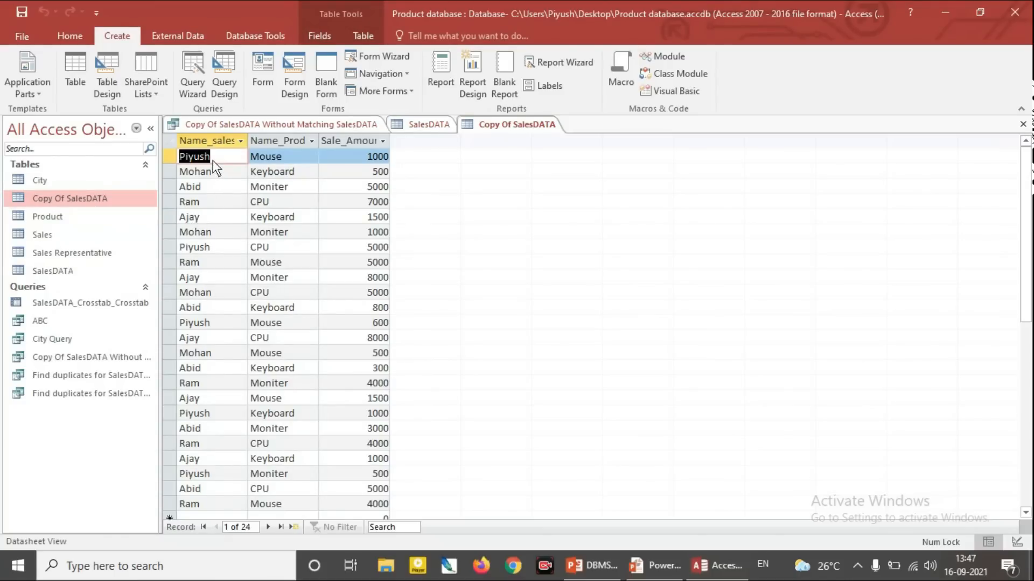
pyautogui.click(221, 250)
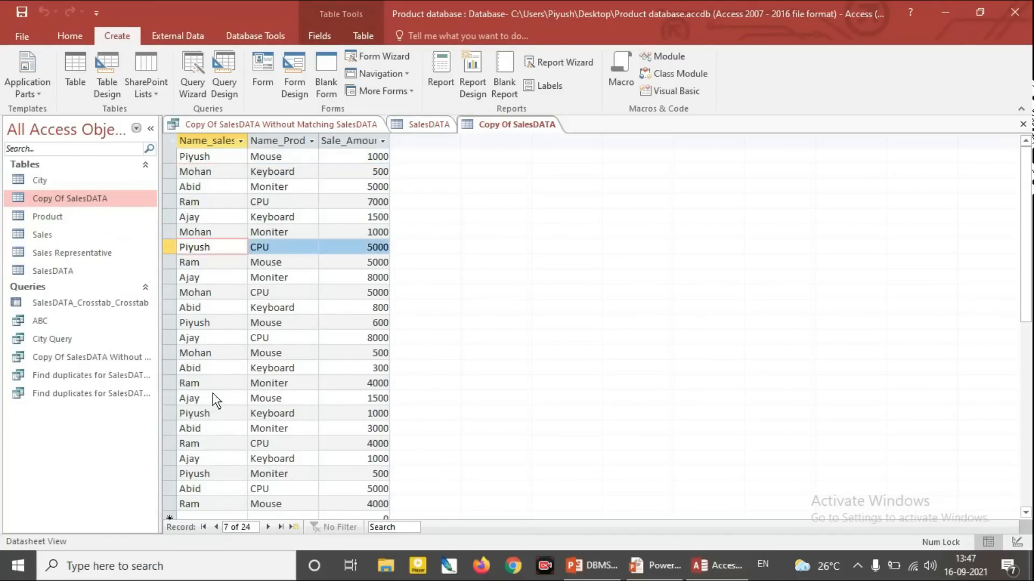
pyautogui.click(229, 325)
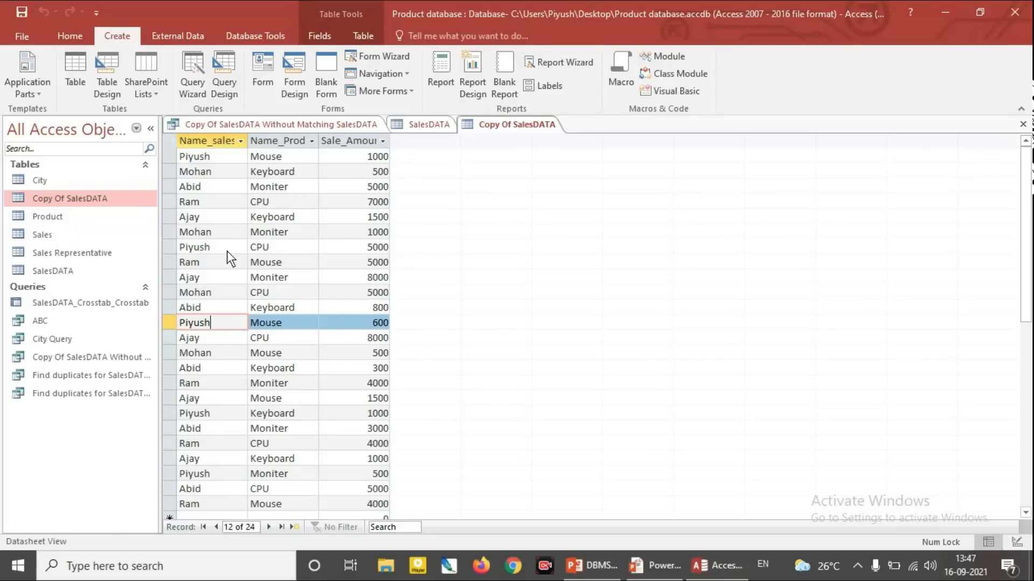
pyautogui.click(199, 91)
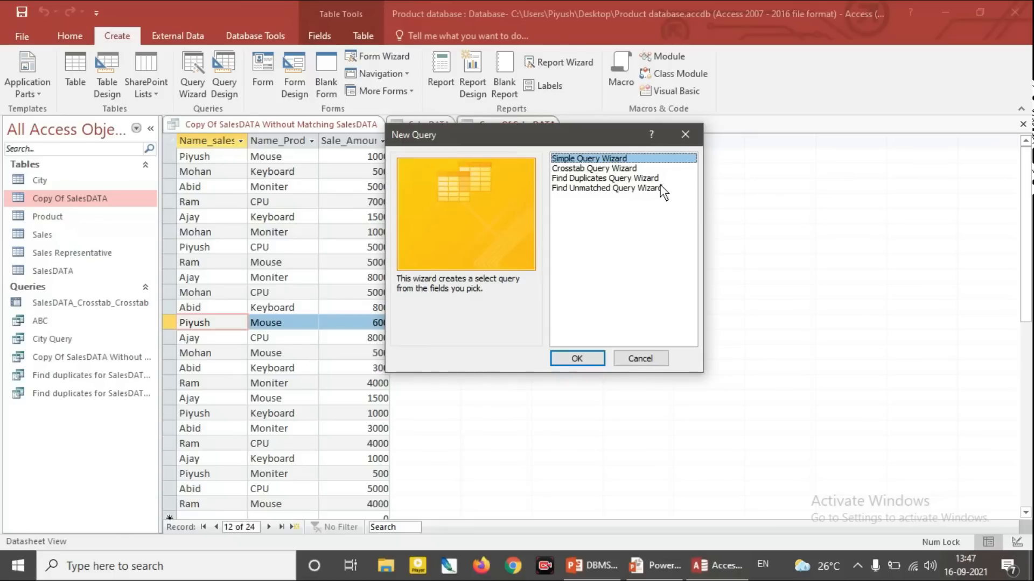
pyautogui.click(650, 357)
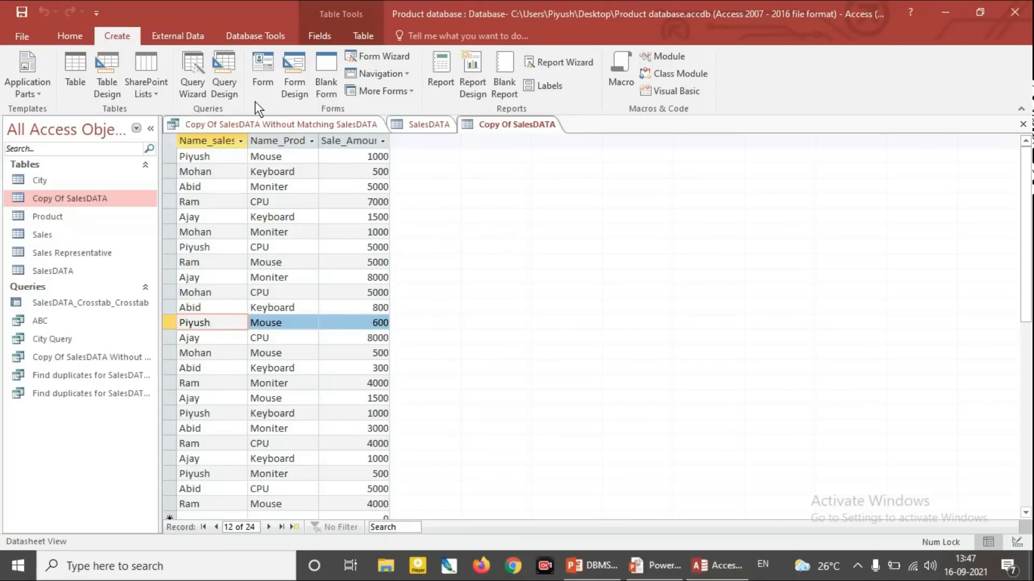
# Step: Close the Copy Of SalesDATA table, and create a new query in design view containing the City table
pyautogui.click(1023, 124)
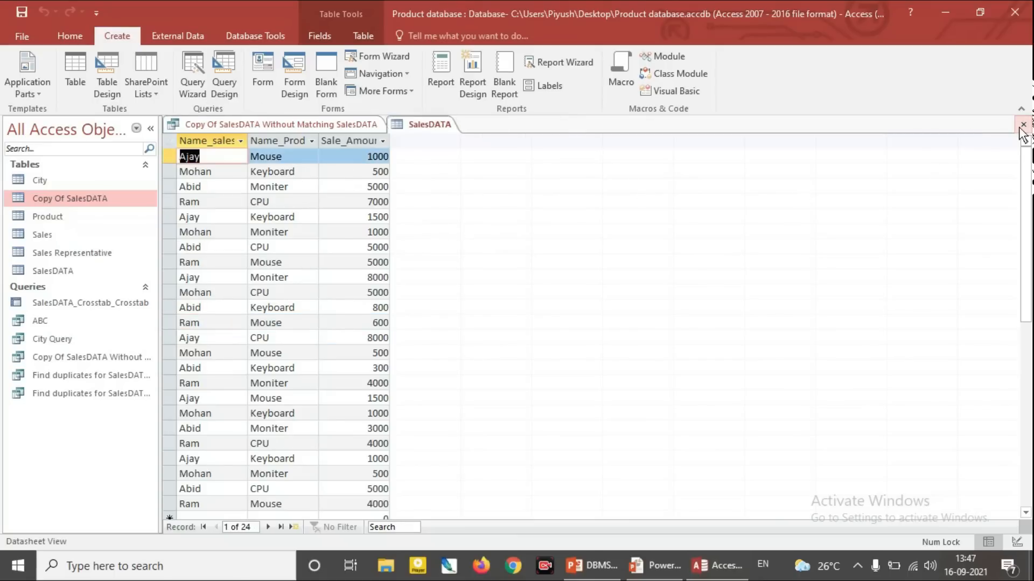
pyautogui.click(230, 89)
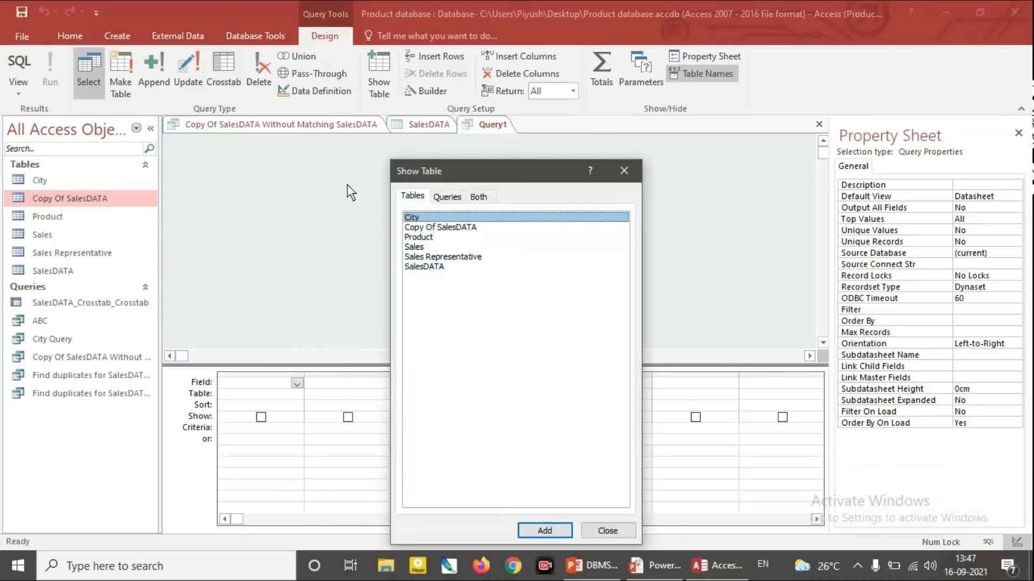
pyautogui.moveTo(529, 173); pyautogui.dragTo(583, 148)
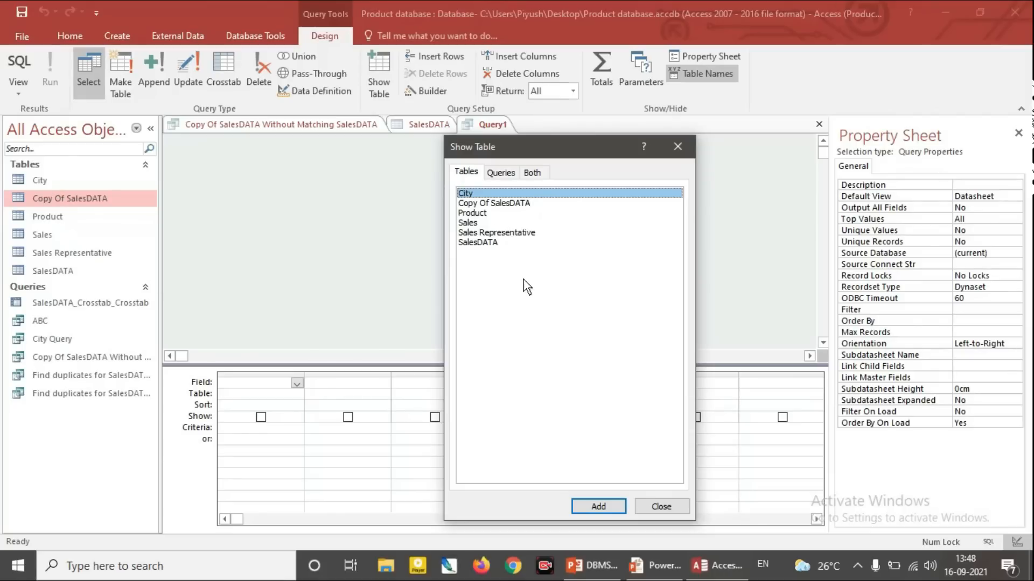
pyautogui.click(597, 506)
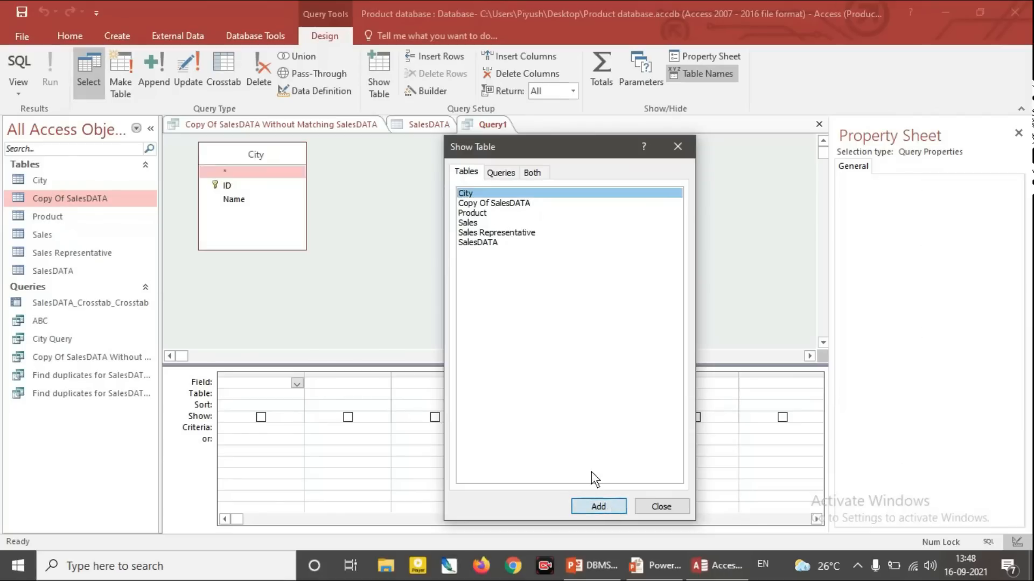
# Step: Add the Product, Sales Representative and Sales tables to the new query and finish adding tables
pyautogui.click(487, 213)
pyautogui.click(597, 505)
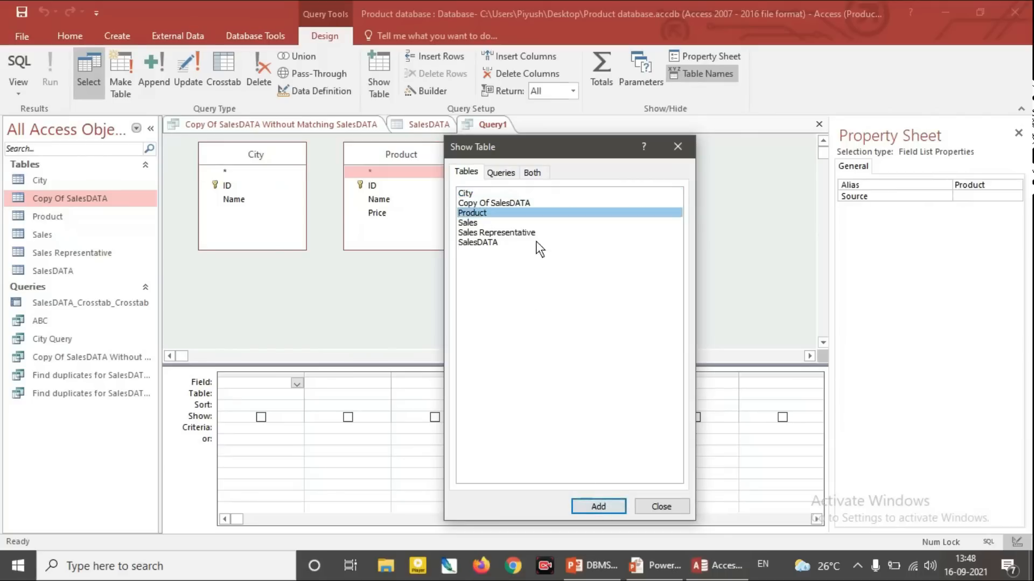
pyautogui.click(489, 222)
pyautogui.click(501, 232)
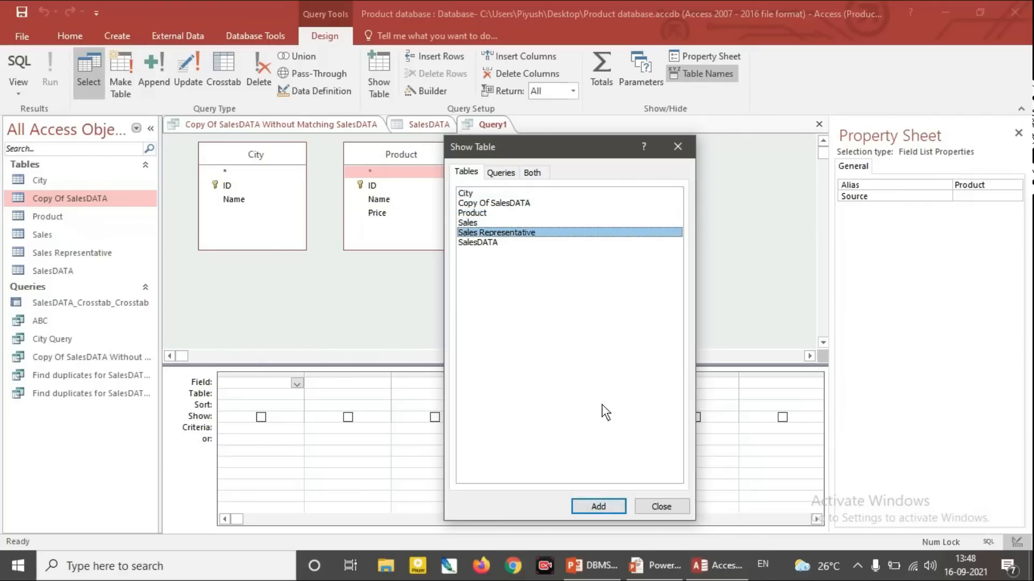
pyautogui.click(601, 506)
pyautogui.click(494, 223)
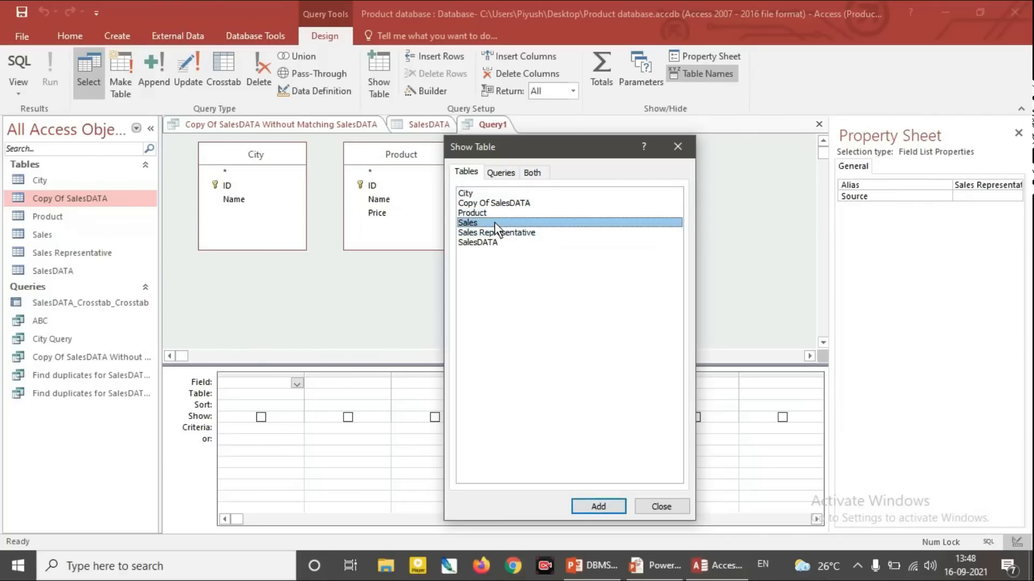
pyautogui.click(618, 505)
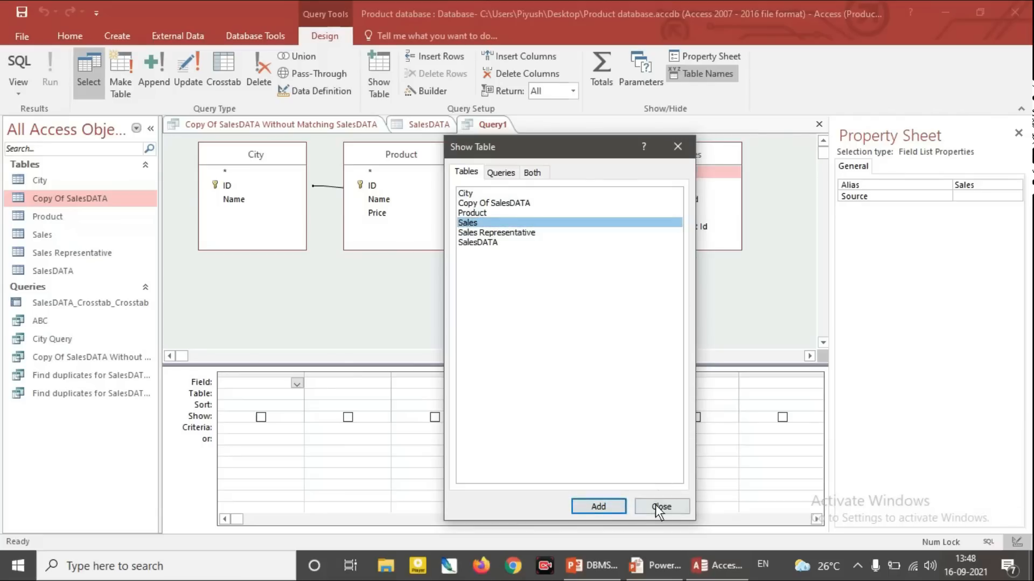
pyautogui.click(655, 505)
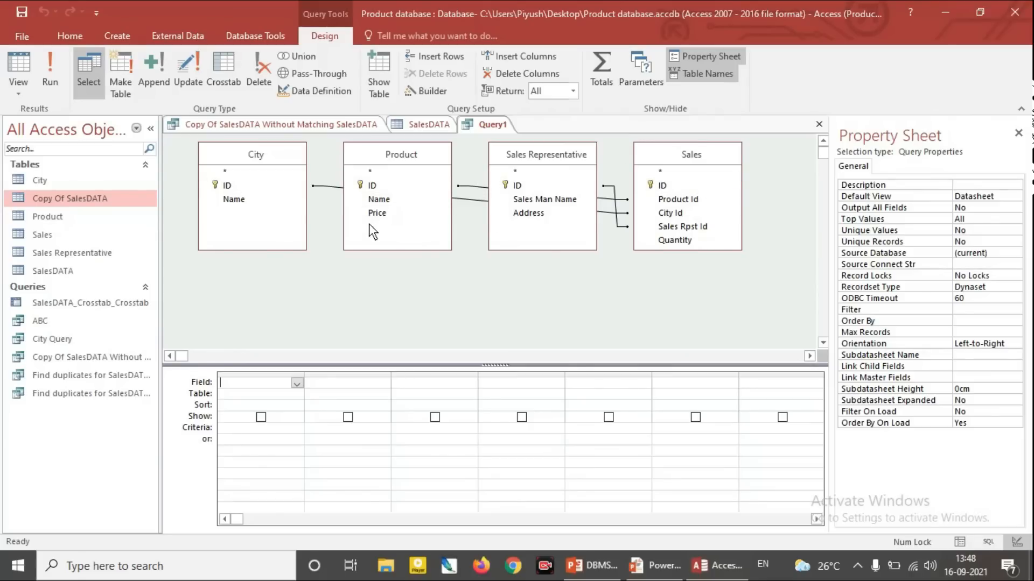
# Step: Add the Name field from City and the Name field from Product to the query's first two columns
pyautogui.moveTo(246, 202); pyautogui.dragTo(257, 382)
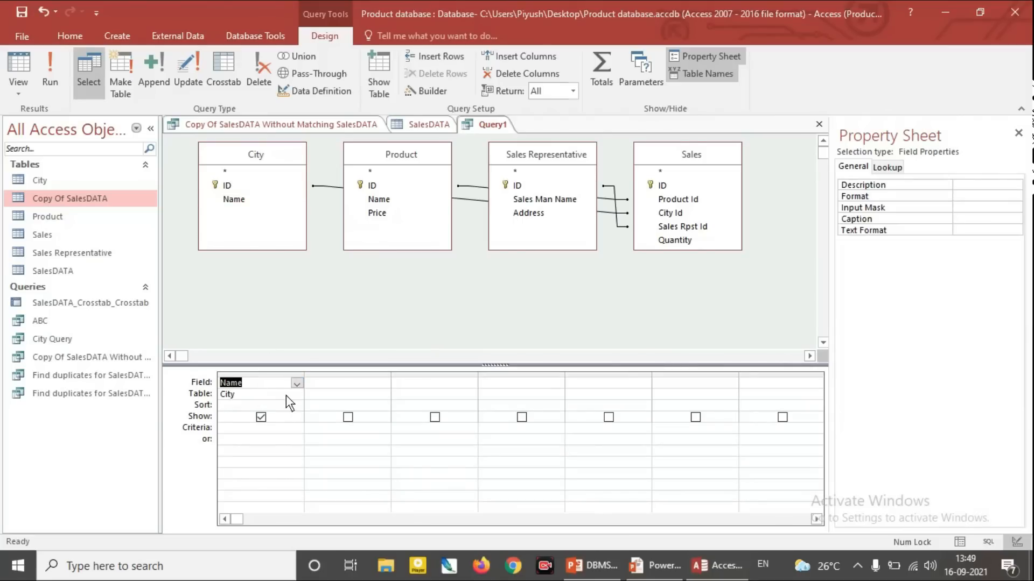
pyautogui.click(279, 409)
pyautogui.click(325, 383)
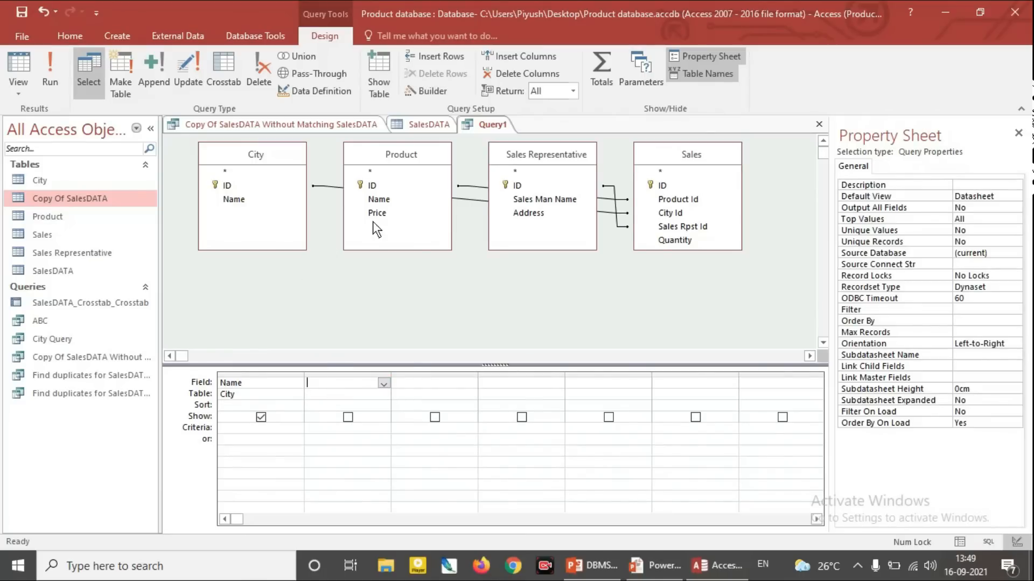
pyautogui.click(379, 200)
pyautogui.moveTo(357, 393); pyautogui.dragTo(347, 385)
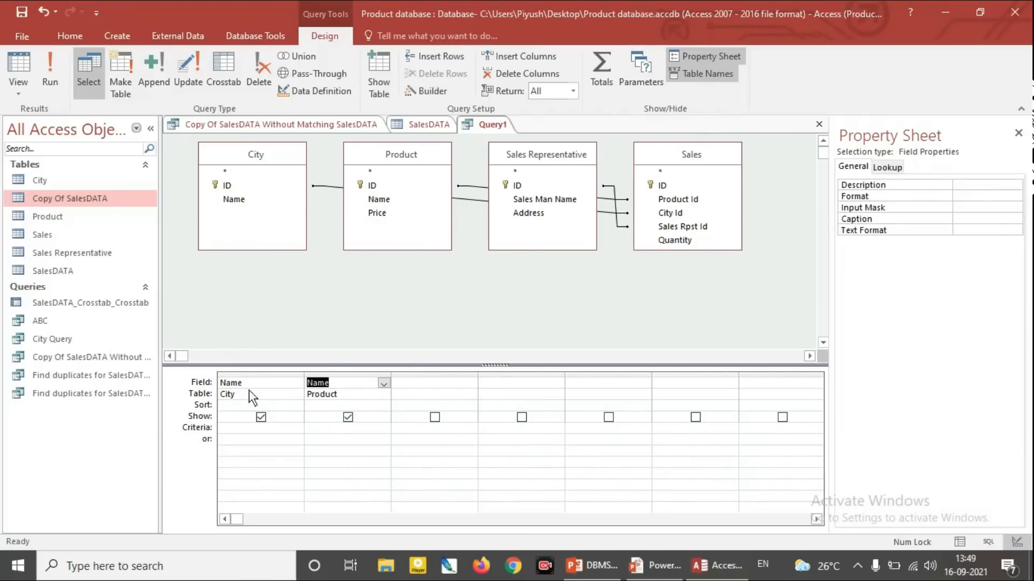
# Step: Add Sales Man Name from Sales Representative and Quantity from Sales as the third and fourth query columns
pyautogui.click(438, 384)
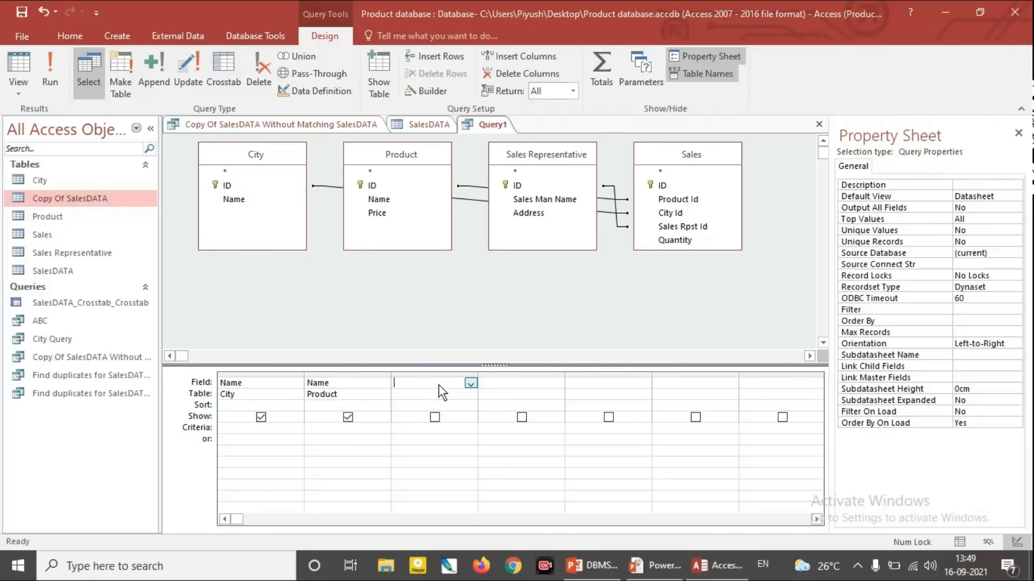
pyautogui.click(557, 201)
pyautogui.moveTo(431, 384); pyautogui.dragTo(430, 385)
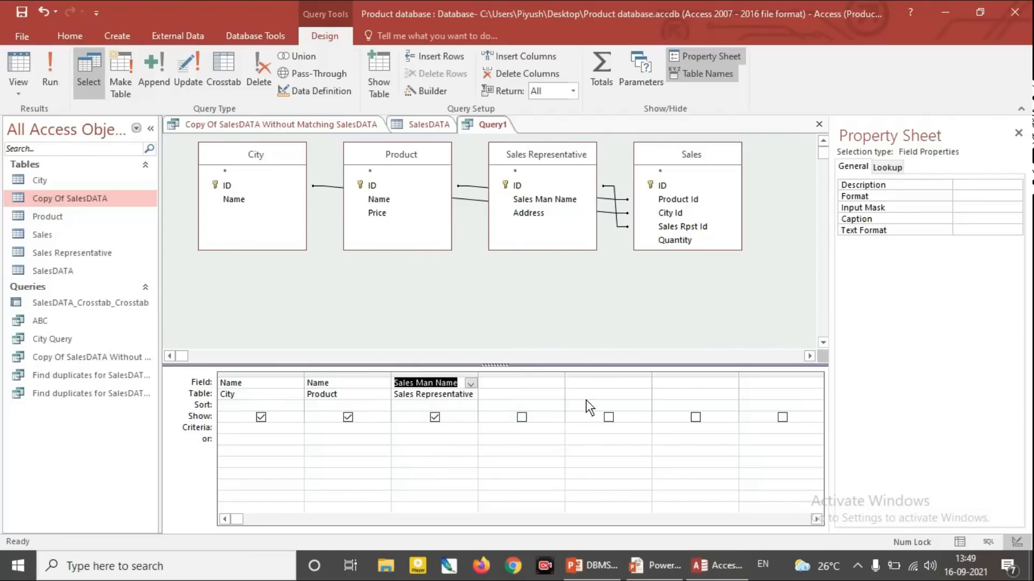
pyautogui.click(672, 241)
pyautogui.moveTo(659, 282); pyautogui.dragTo(527, 390)
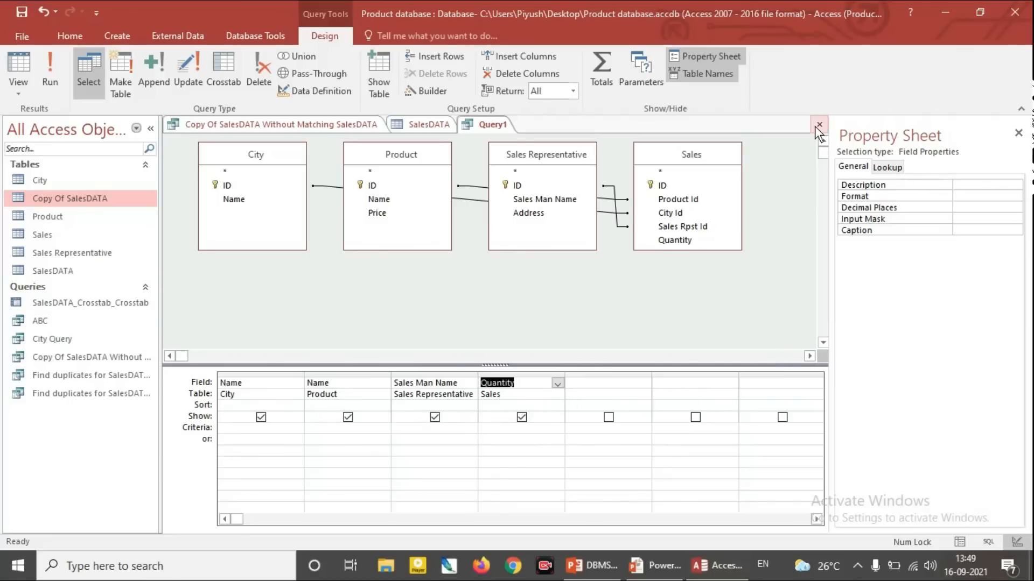
# Step: Show City Query in design view, sort its Quantity field in ascending order, and run the query
pyautogui.click(23, 71)
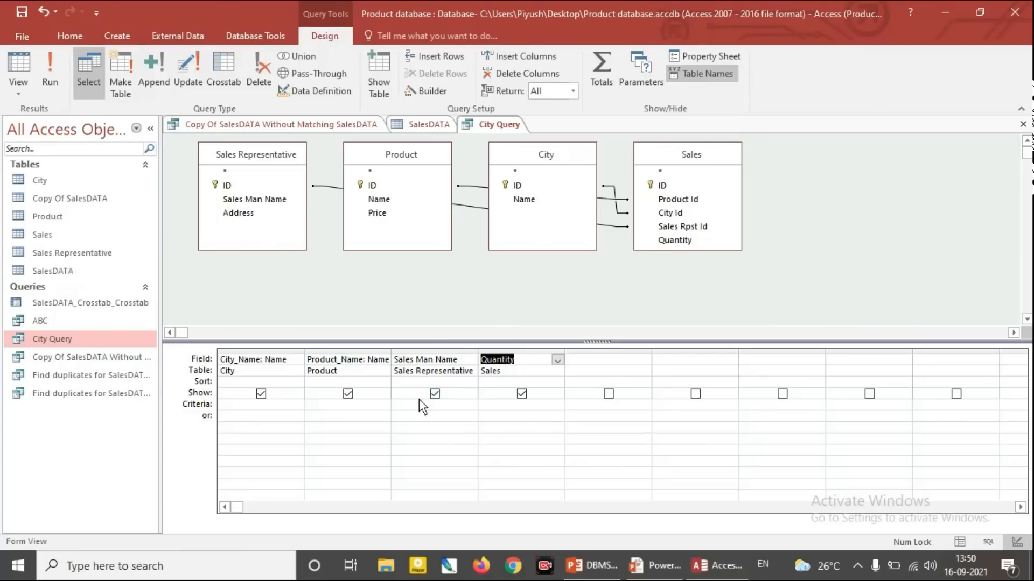
pyautogui.click(549, 382)
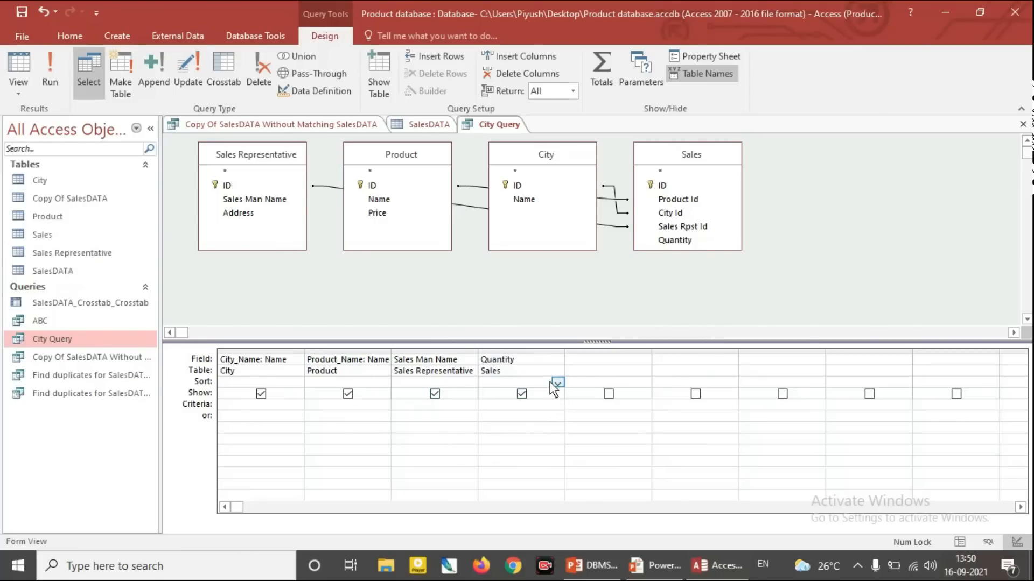
pyautogui.click(557, 383)
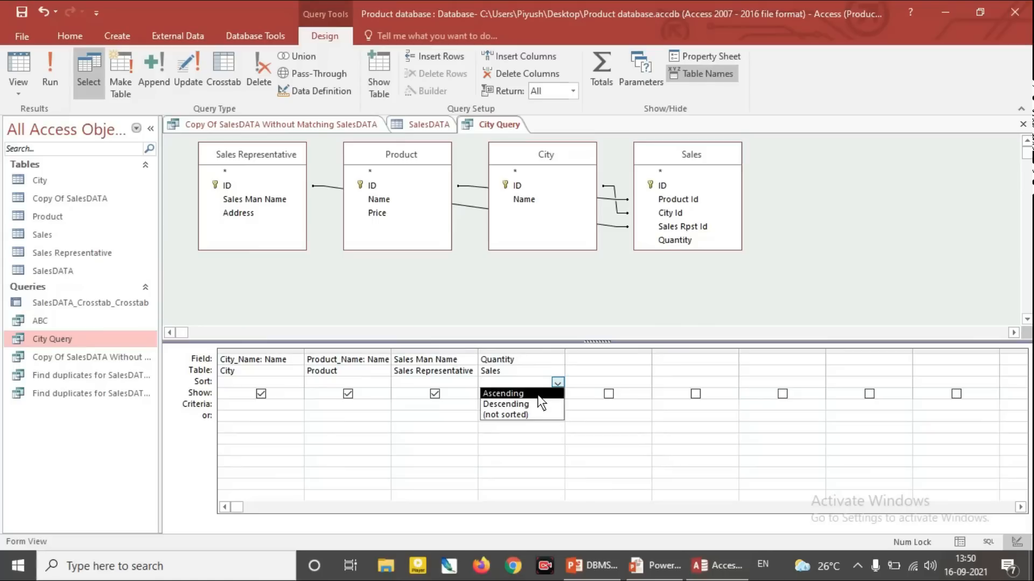
pyautogui.click(537, 394)
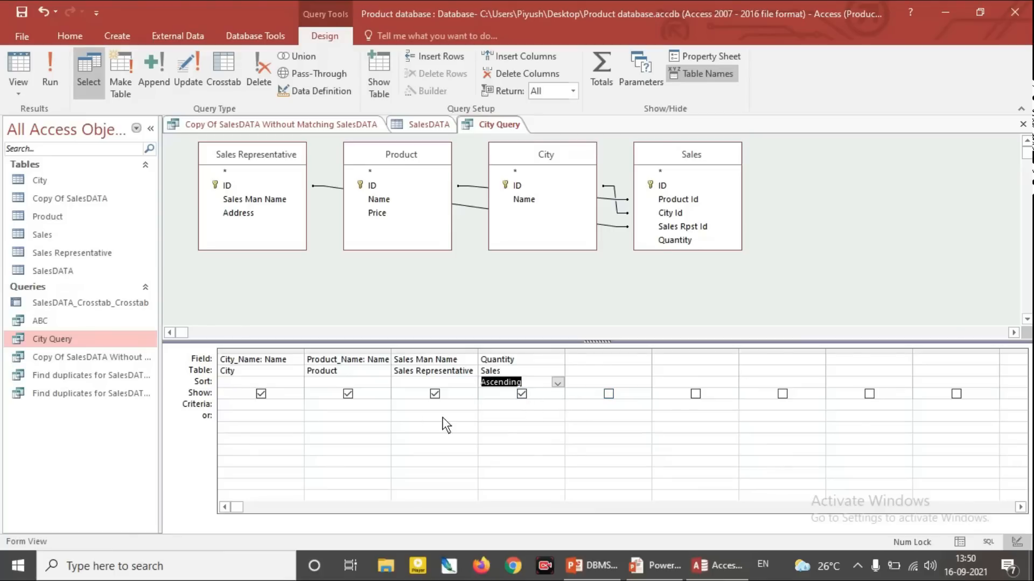
pyautogui.click(502, 409)
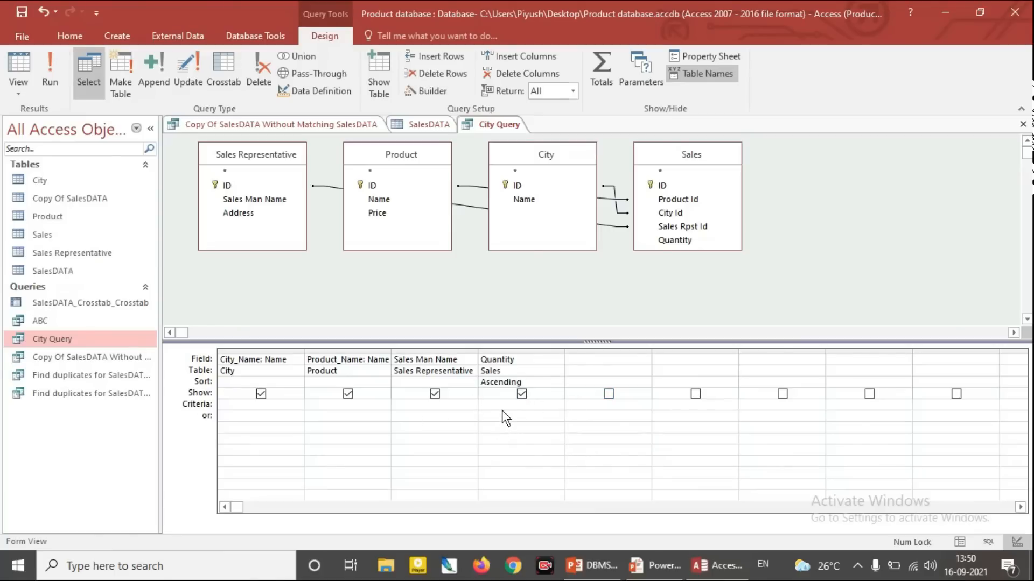
pyautogui.click(45, 75)
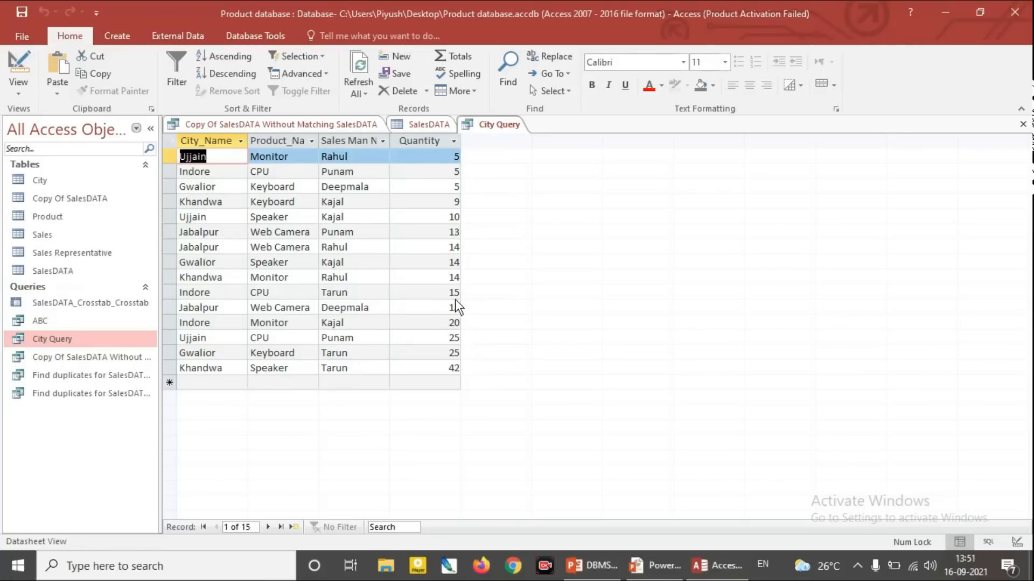
# Step: Return City Query to design view, set the Quantity criterion to >=15, then save and run the query
pyautogui.click(21, 95)
pyautogui.click(49, 180)
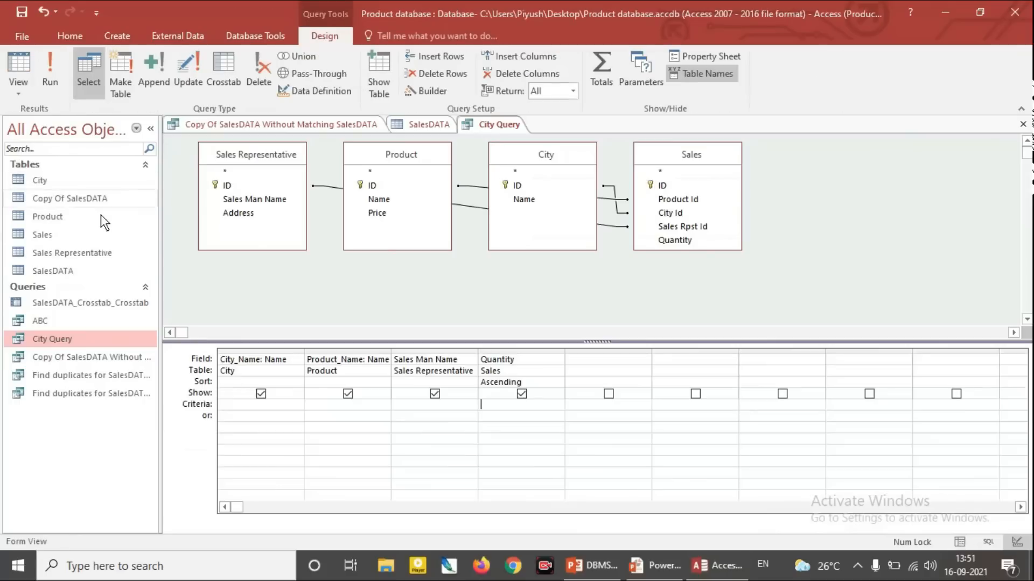
pyautogui.click(522, 405)
pyautogui.write('>=15')
pyautogui.click(19, 12)
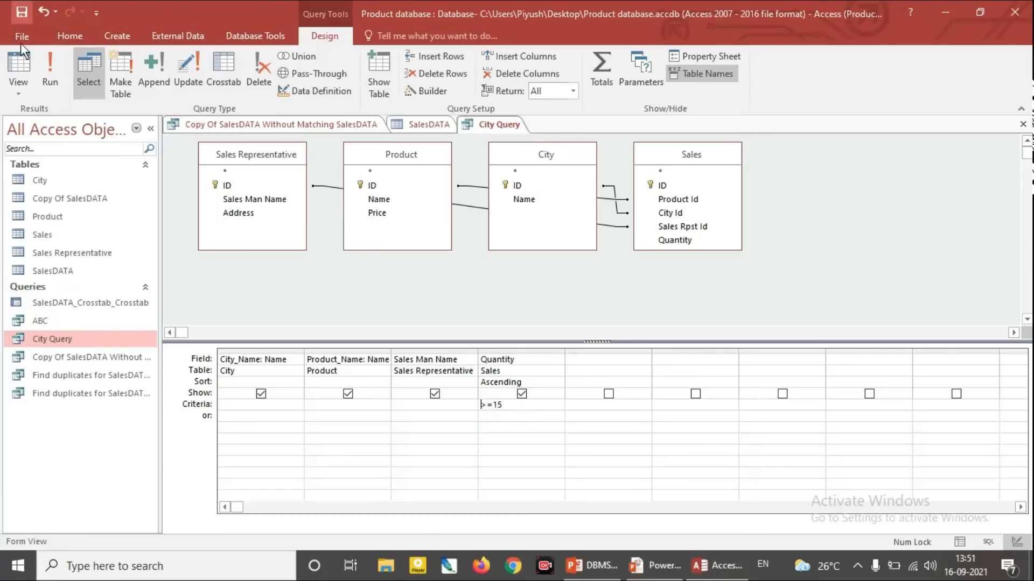
pyautogui.click(54, 86)
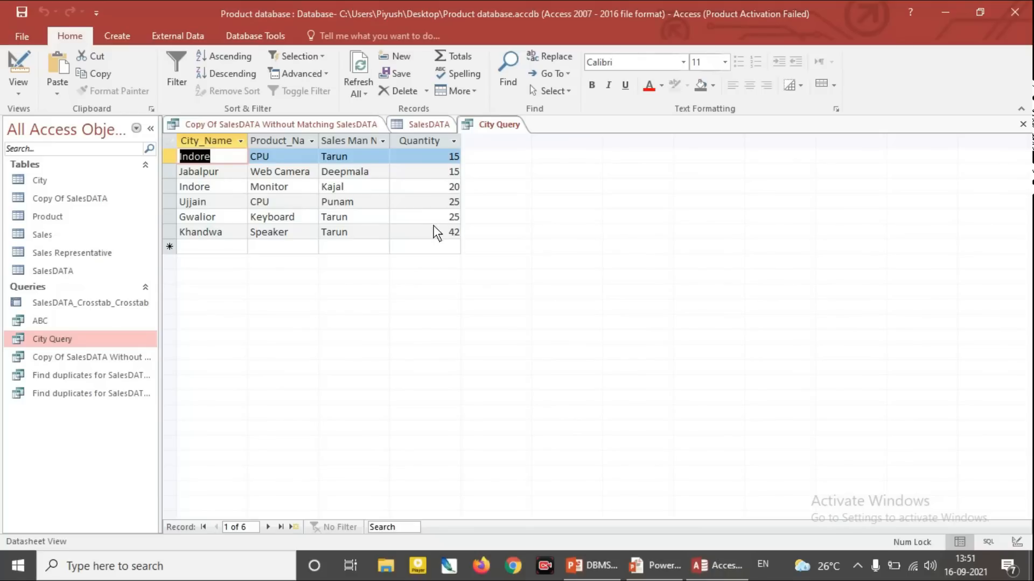
# Step: Switch City Query back to design view and exit the application, answering its closing prompt
pyautogui.click(20, 94)
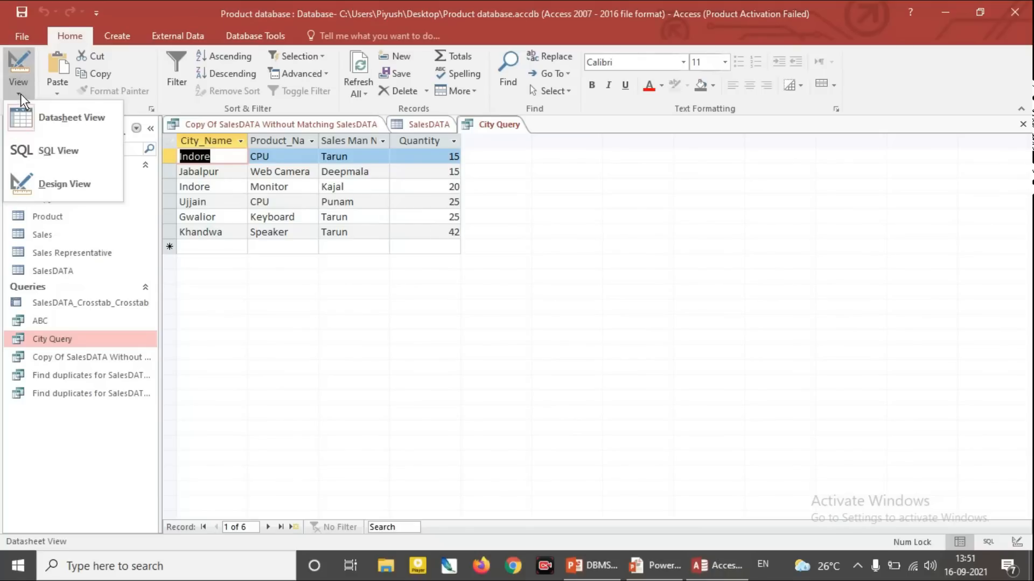
pyautogui.click(58, 182)
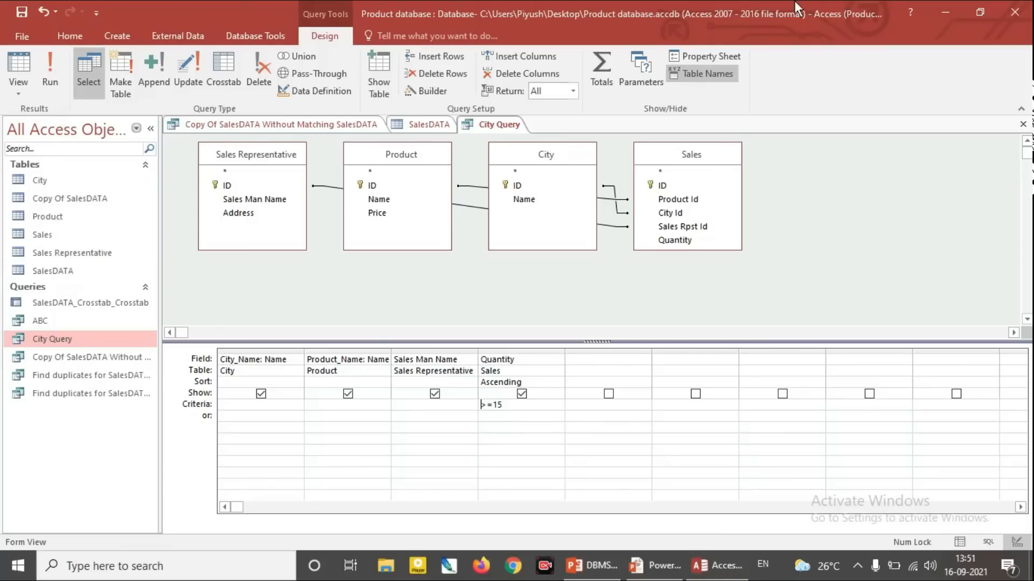
pyautogui.click(1014, 12)
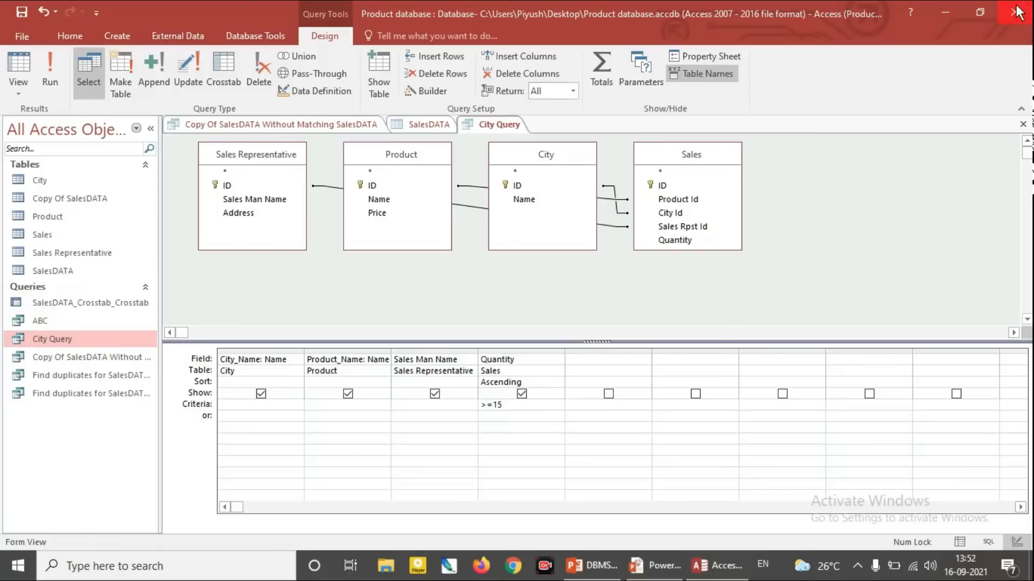
pyautogui.click(490, 326)
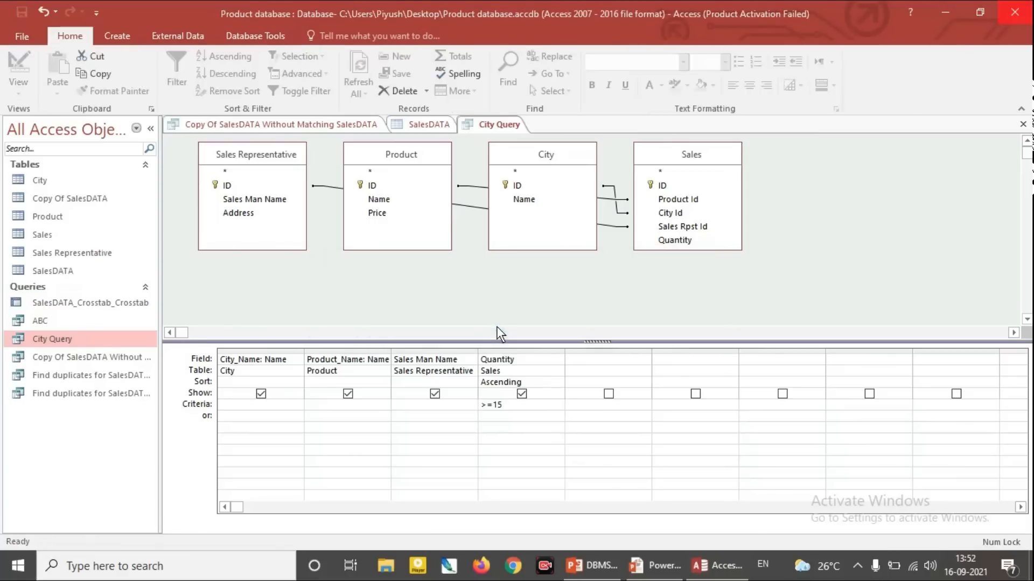